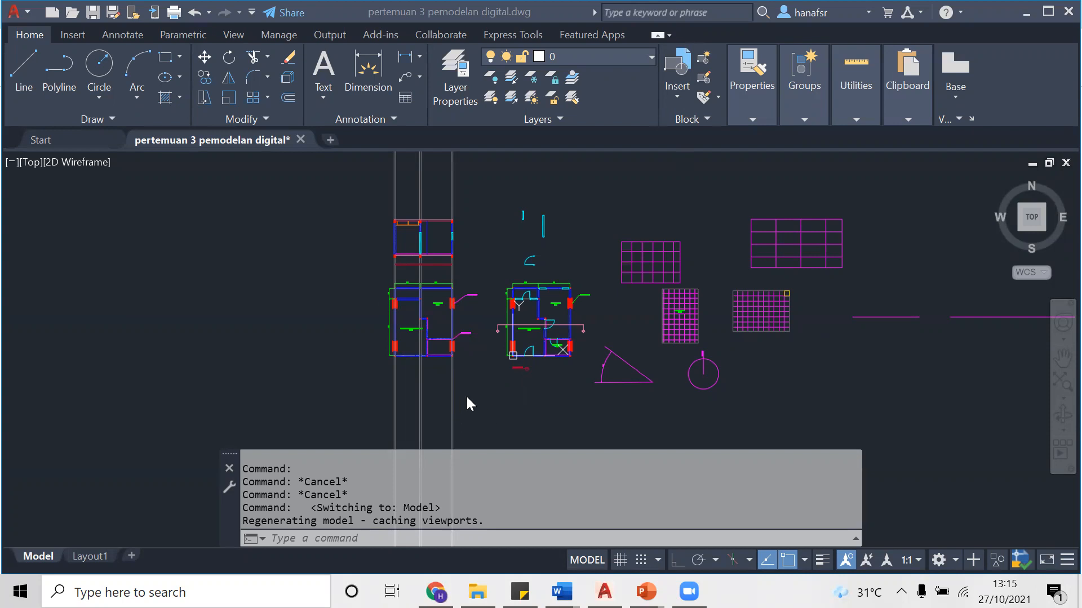
# Examine the floor plan sheet on Layout1, and the floor plans and POTONGAN A-A title in model space
pyautogui.scroll(2, 508, 363)
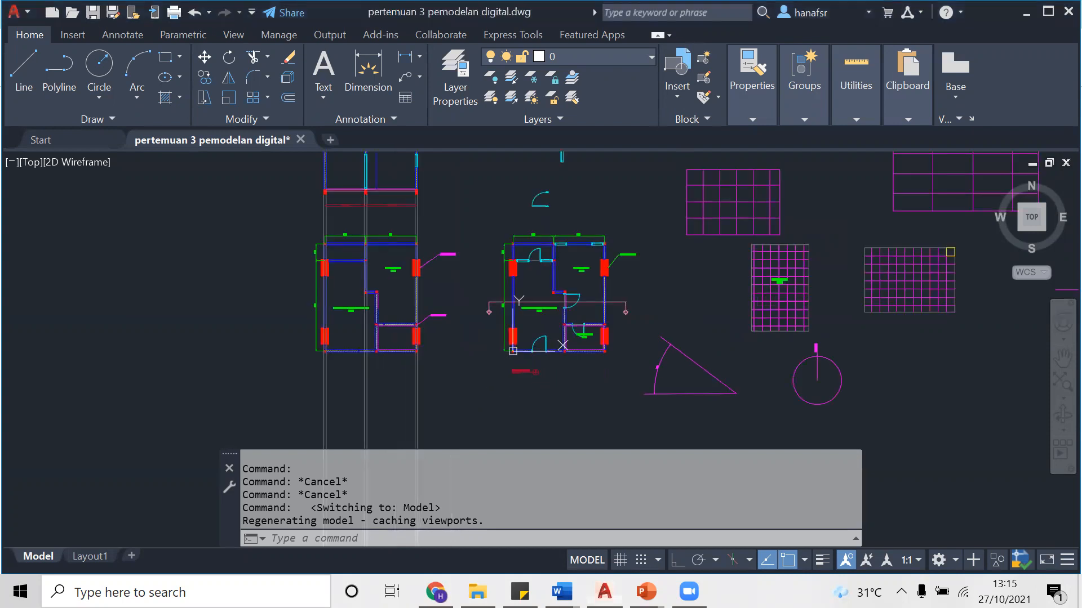
pyautogui.click(100, 558)
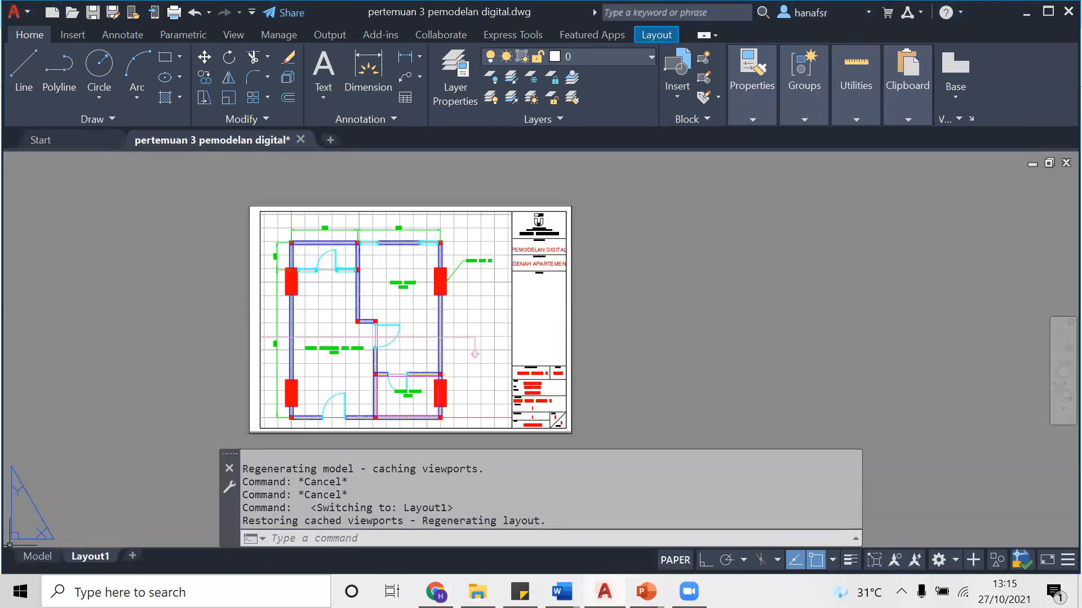
pyautogui.click(35, 557)
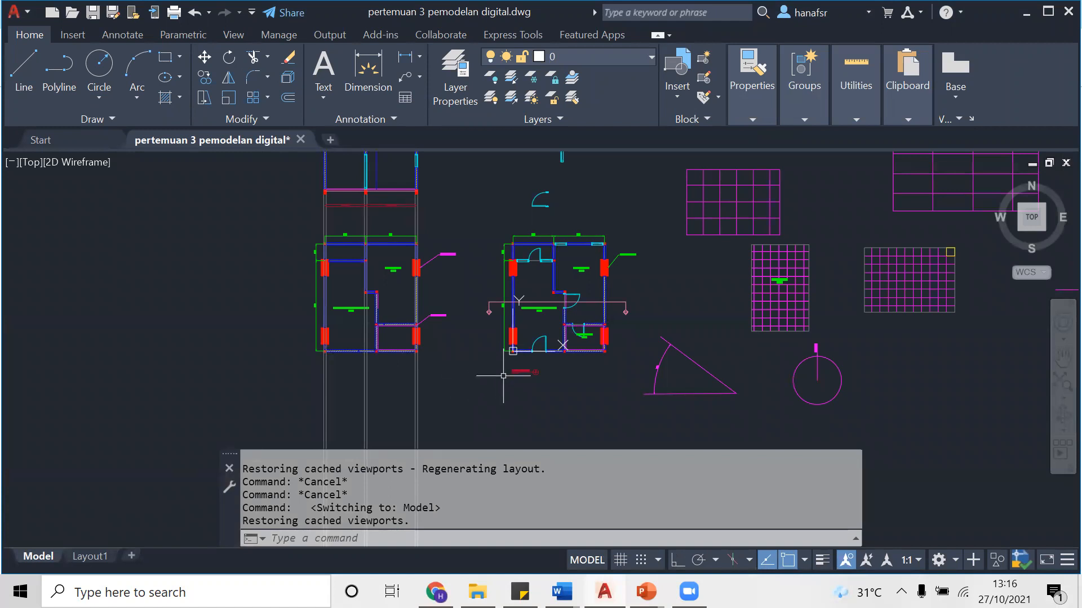
pyautogui.scroll(2, 554, 380)
pyautogui.scroll(2, 554, 380)
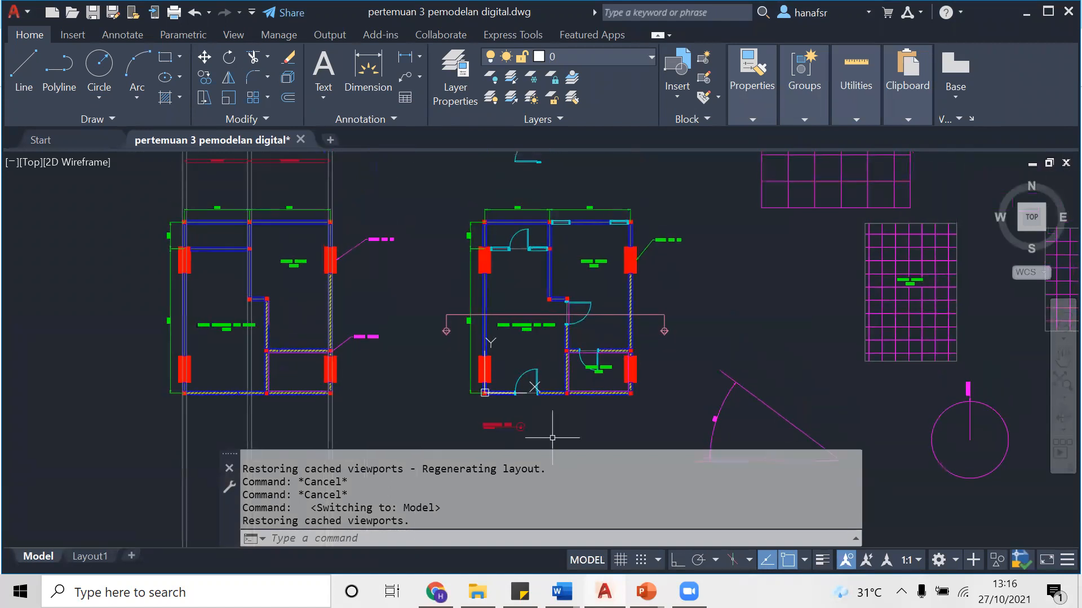
pyautogui.scroll(3, 550, 434)
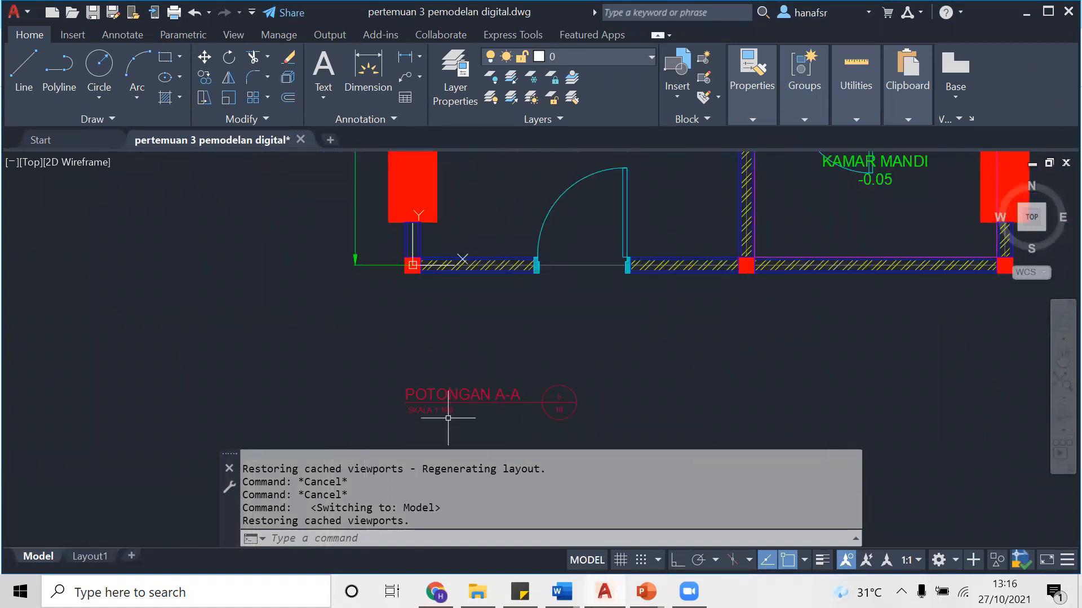
pyautogui.scroll(-3, 453, 424)
pyautogui.scroll(-2, 500, 419)
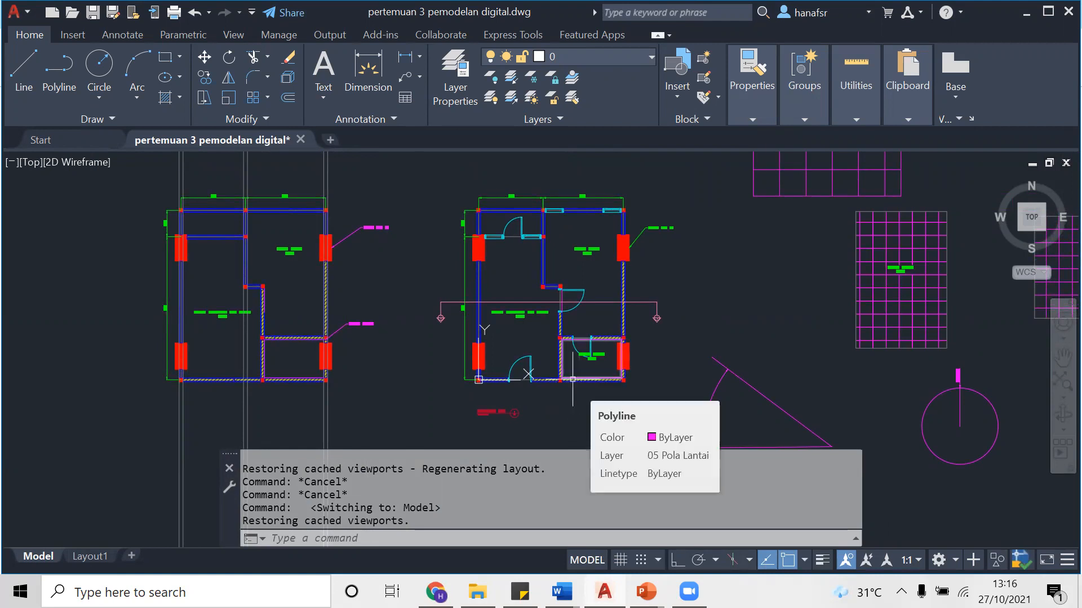
# Turn plotting on for the 01 WALL layer and off for layer 0 in the layer properties
pyautogui.click(621, 53)
pyautogui.click(620, 54)
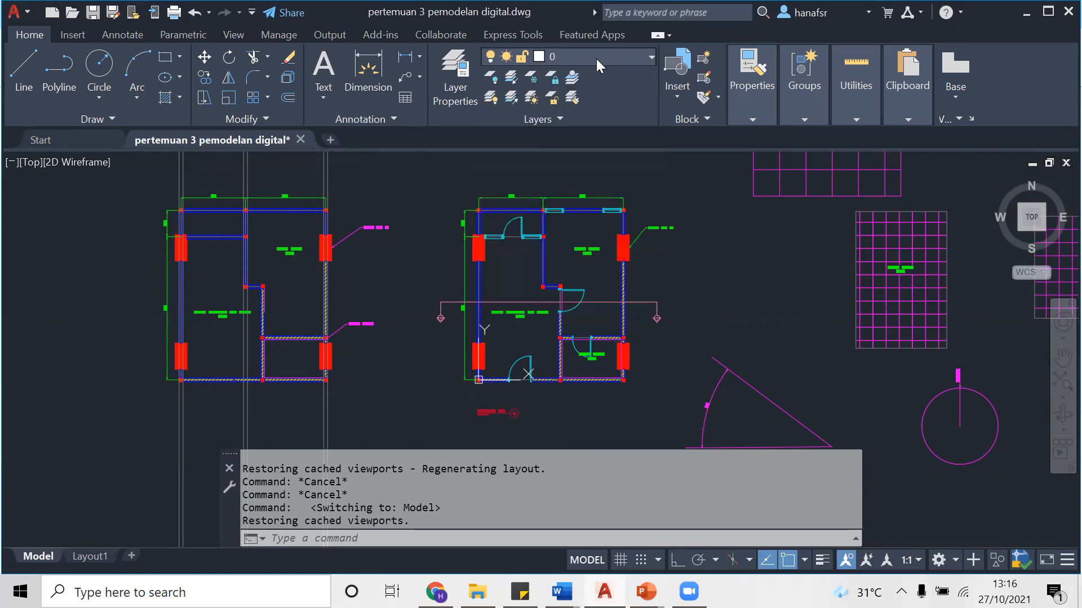
pyautogui.click(457, 103)
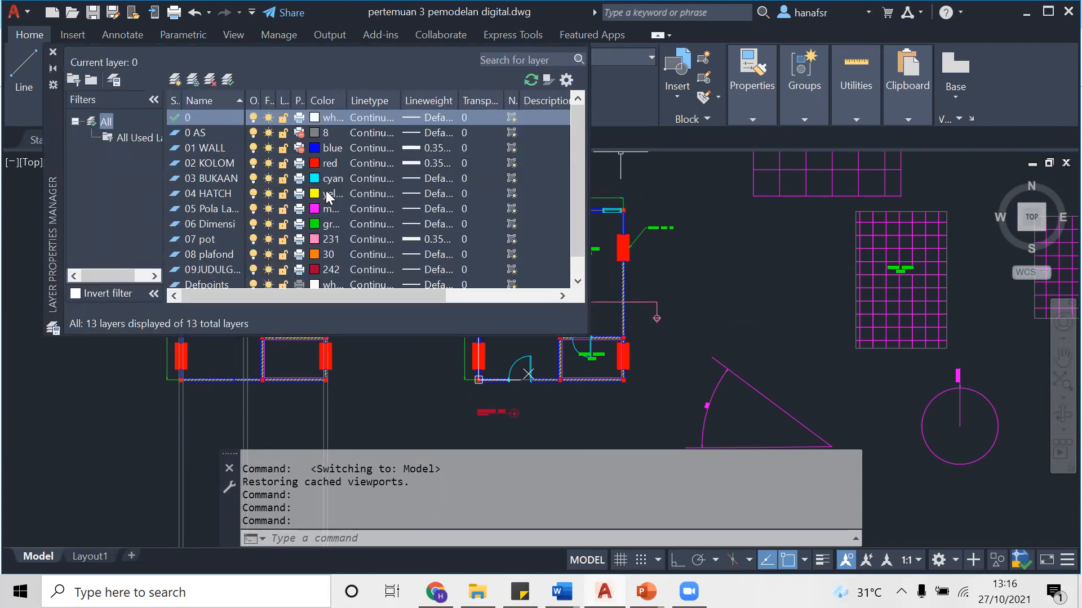
pyautogui.click(299, 149)
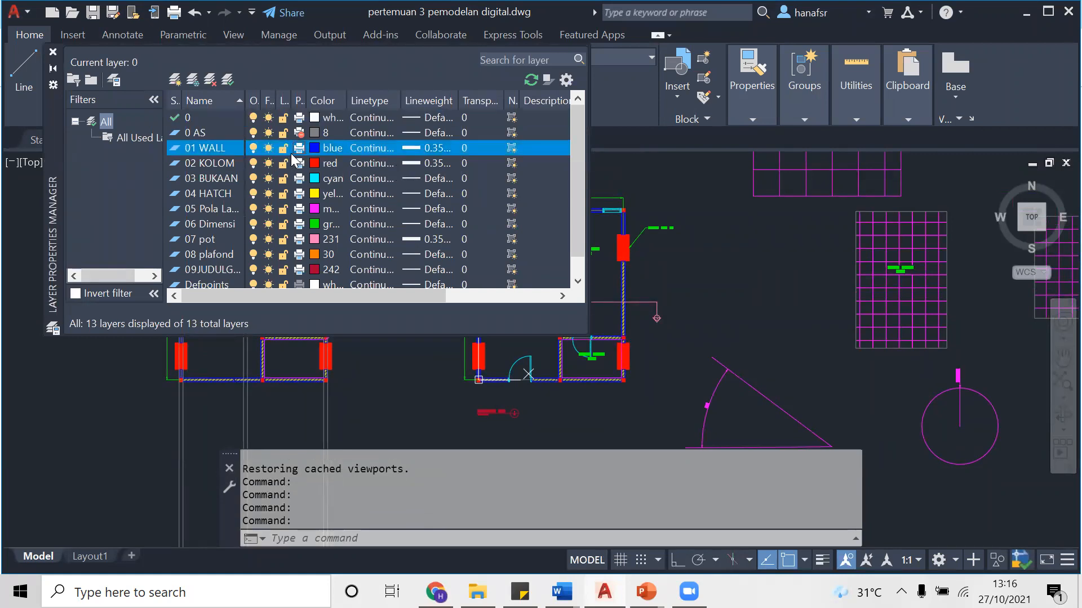
pyautogui.click(299, 117)
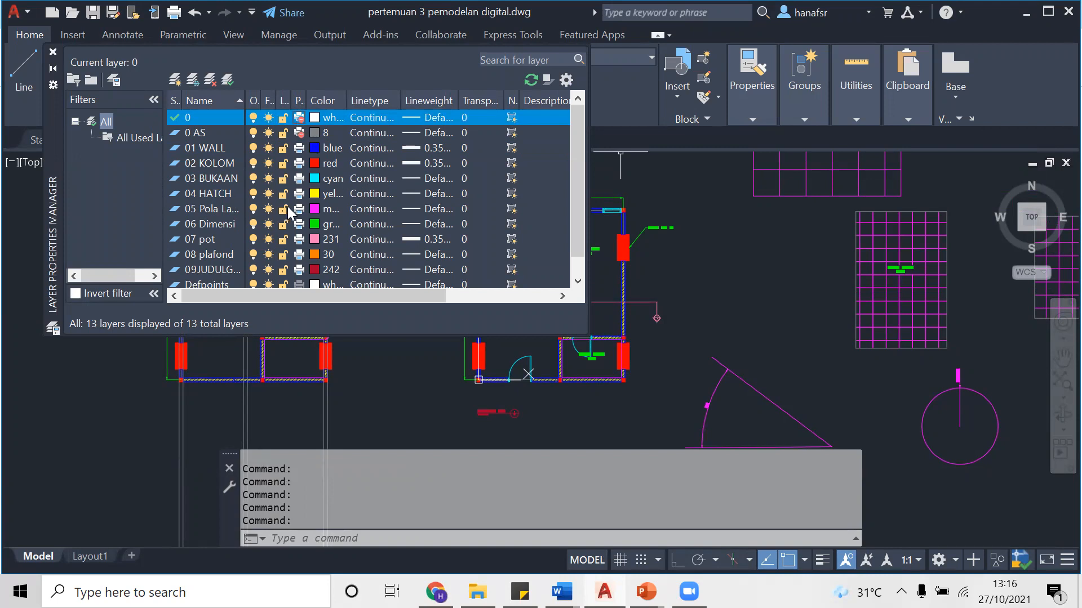
# Set the lineweight of the 04 HATCH layer to 0.09 mm
pyautogui.click(415, 193)
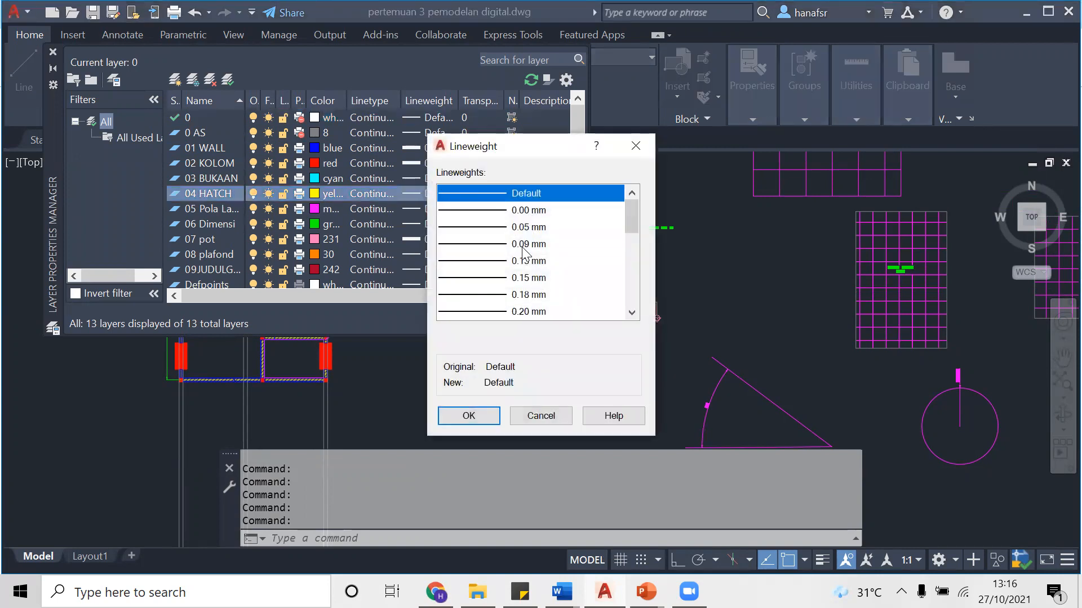
pyautogui.click(526, 278)
pyautogui.scroll(-1, 527, 276)
pyautogui.scroll(-1, 526, 276)
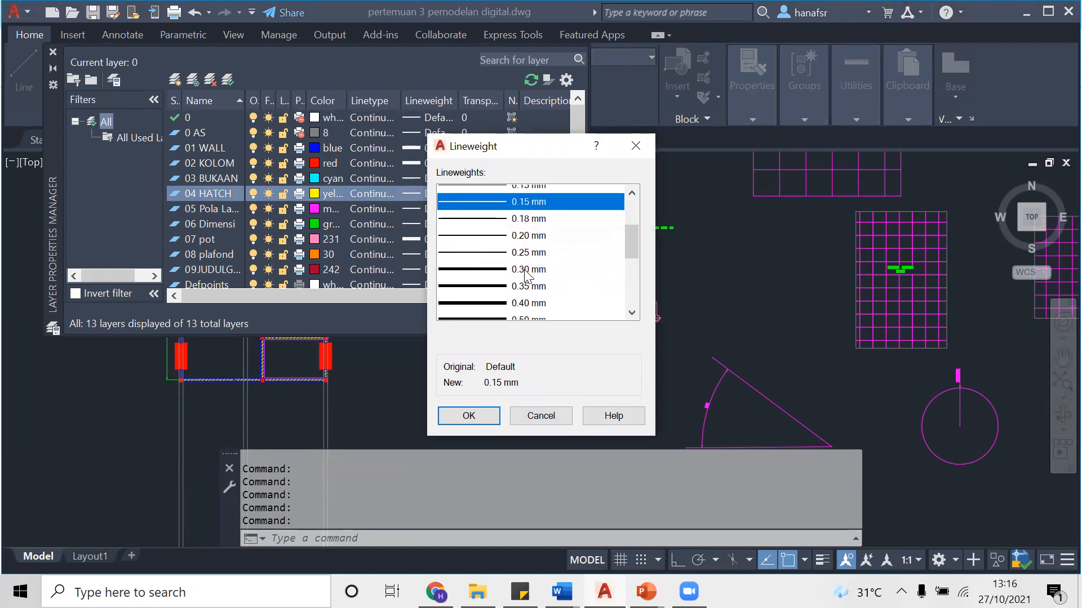
pyautogui.scroll(2, 526, 276)
pyautogui.scroll(-2, 525, 275)
pyautogui.scroll(2, 526, 276)
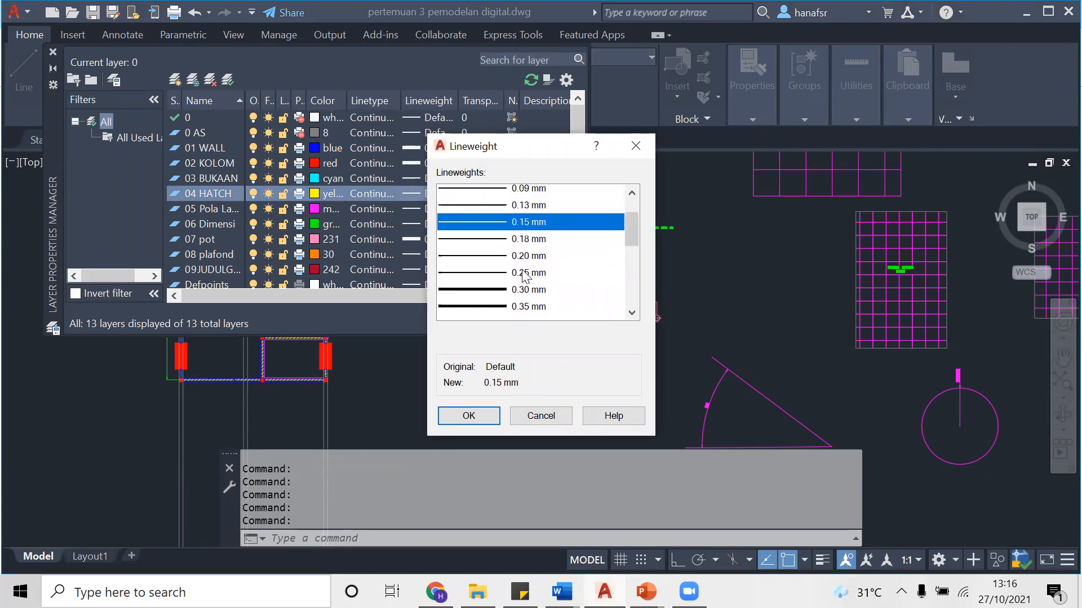
pyautogui.click(524, 262)
pyautogui.click(528, 229)
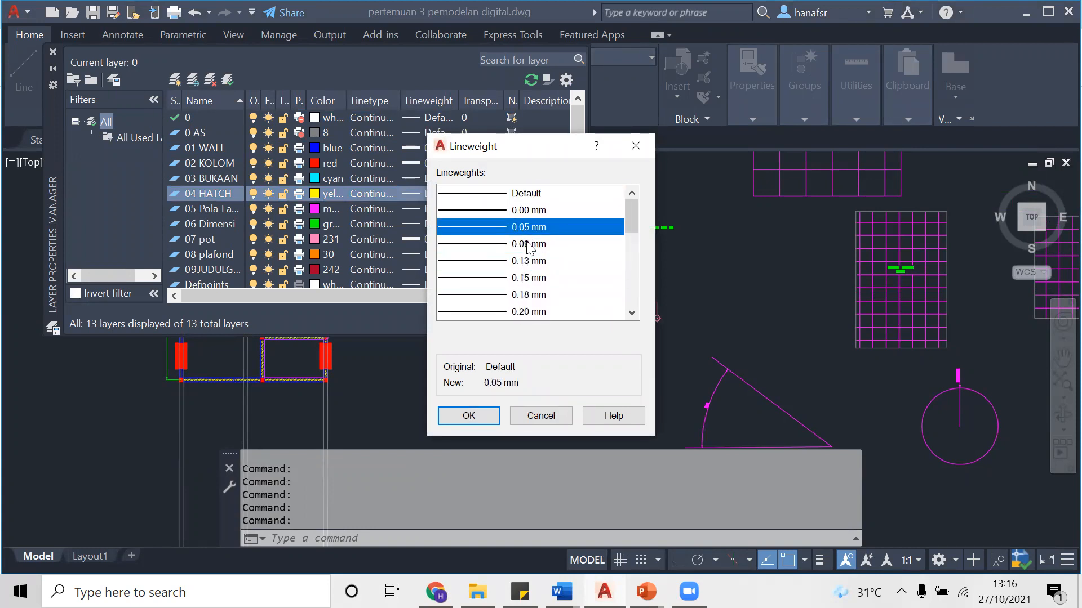
pyautogui.click(528, 244)
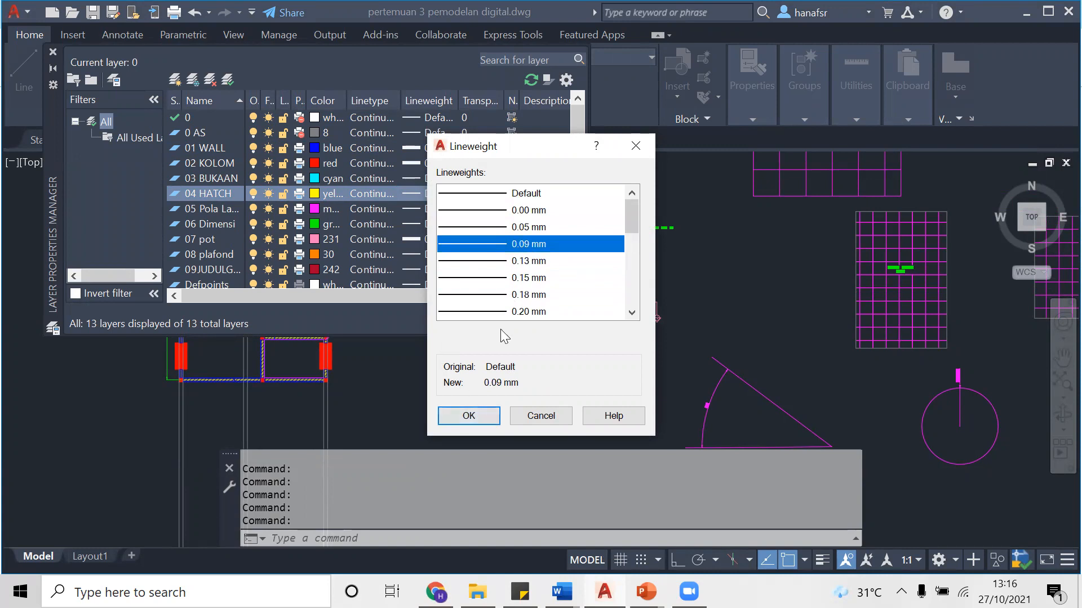
pyautogui.click(476, 416)
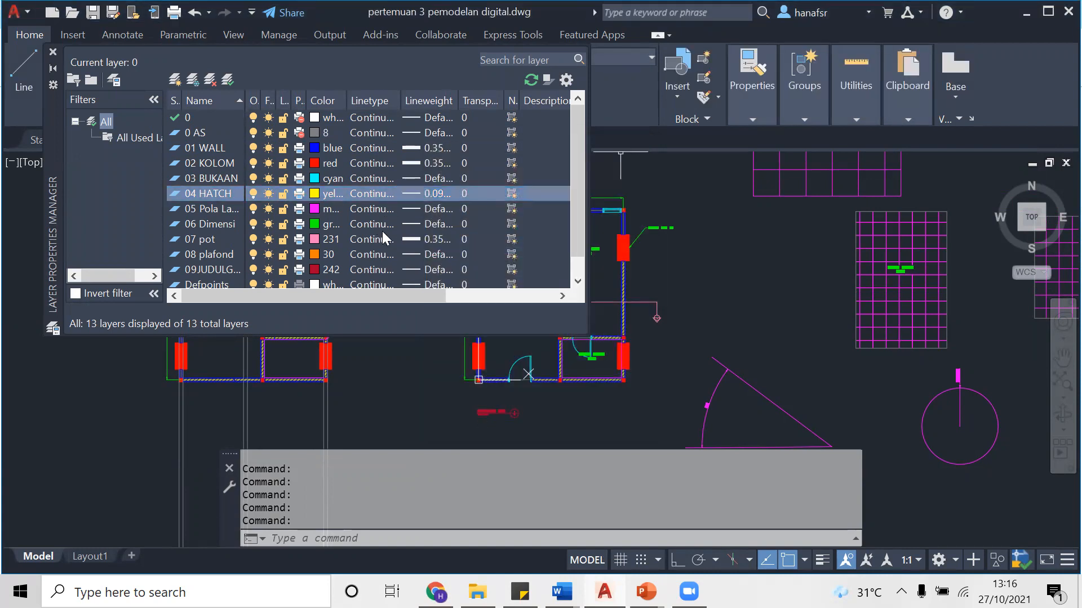
# Set the lineweight of the 05 Pola Lantai layer to 0.09 mm
pyautogui.click(419, 206)
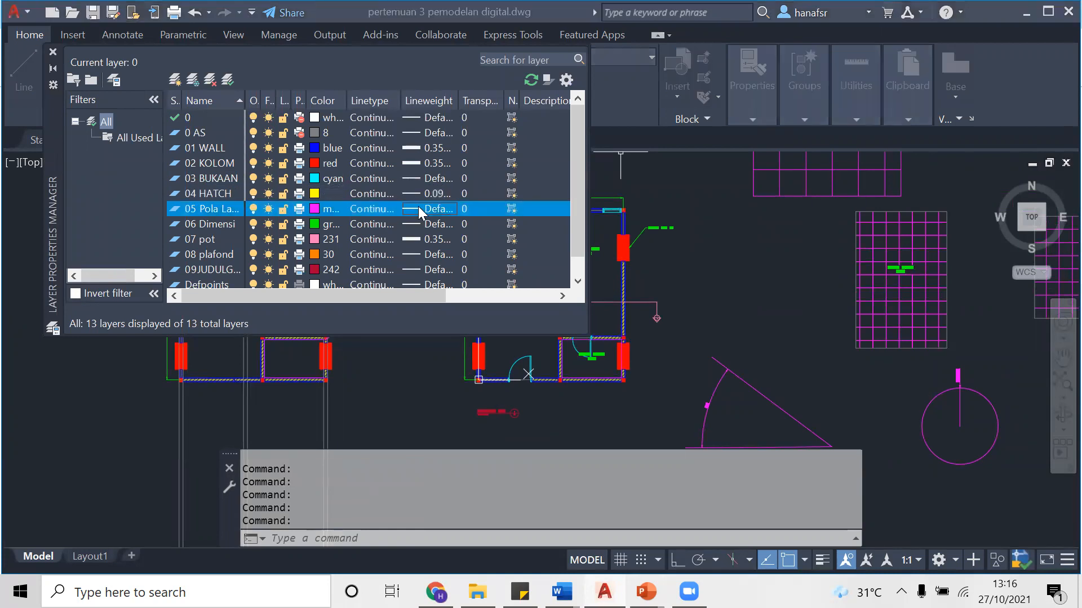
pyautogui.click(508, 244)
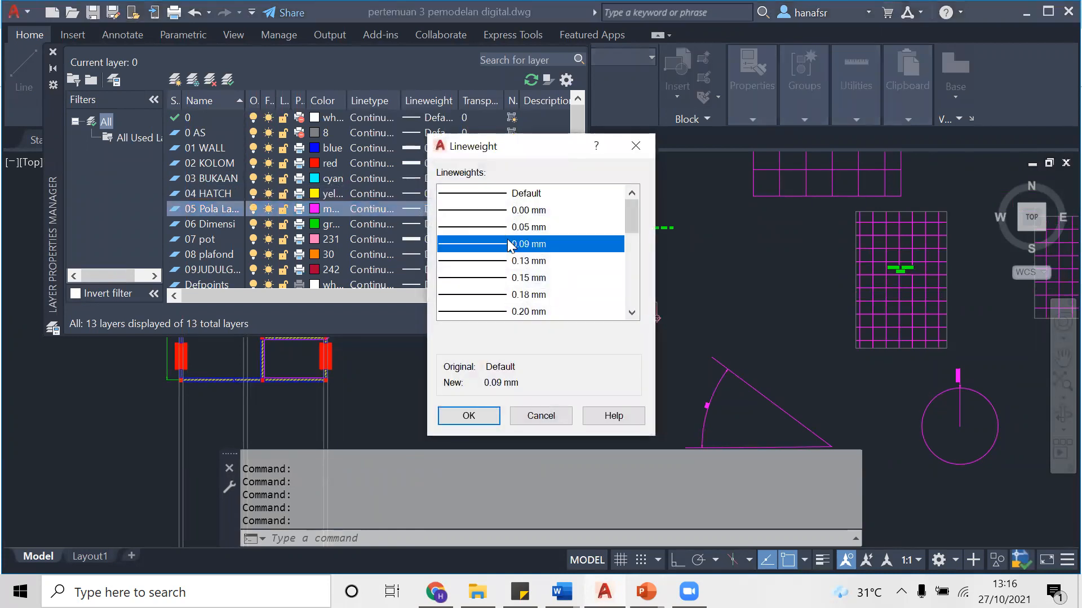
pyautogui.click(470, 417)
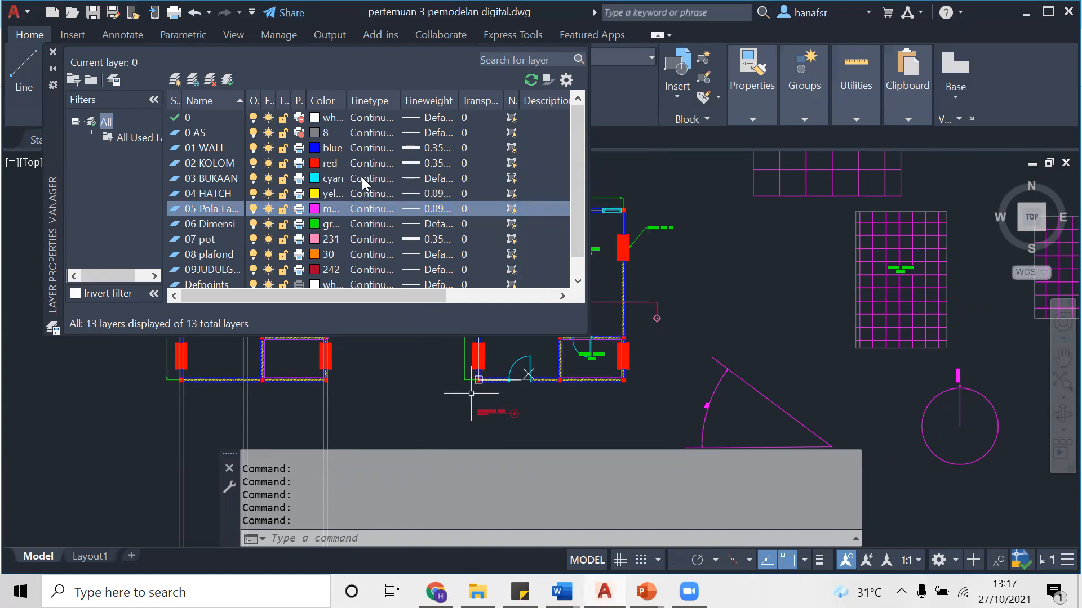
# Set the lineweight of the 06 Dimensi layer to 0.18 mm
pyautogui.scroll(-1, 361, 176)
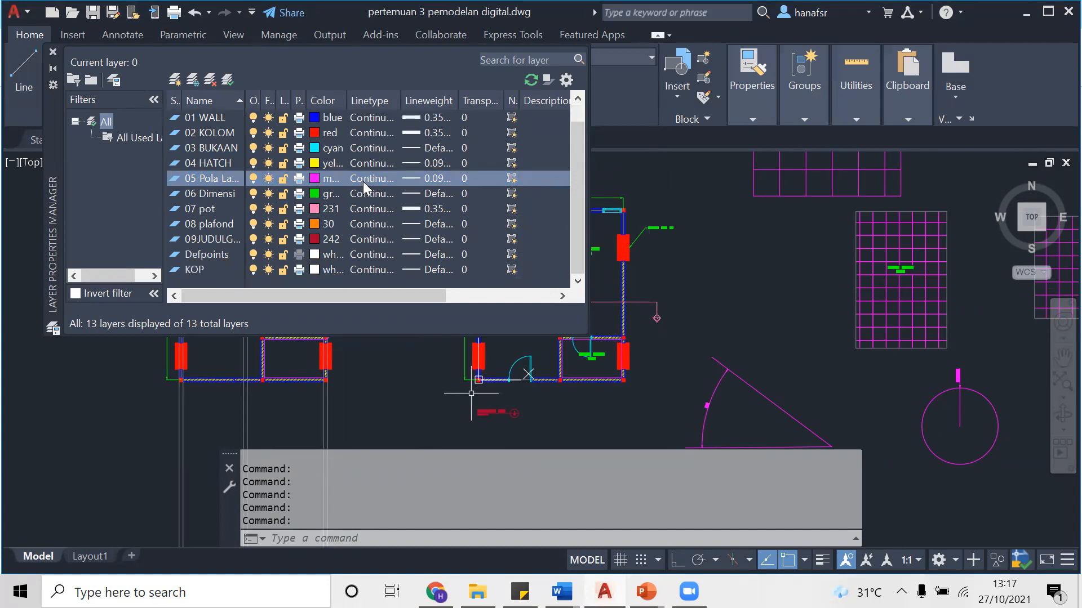
pyautogui.click(415, 194)
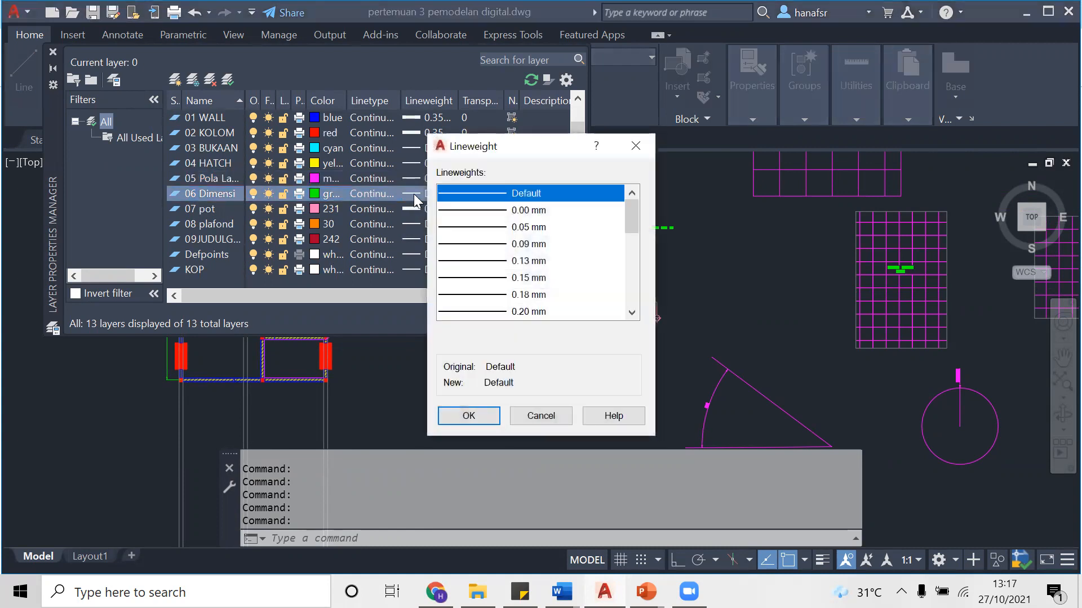
pyautogui.click(517, 261)
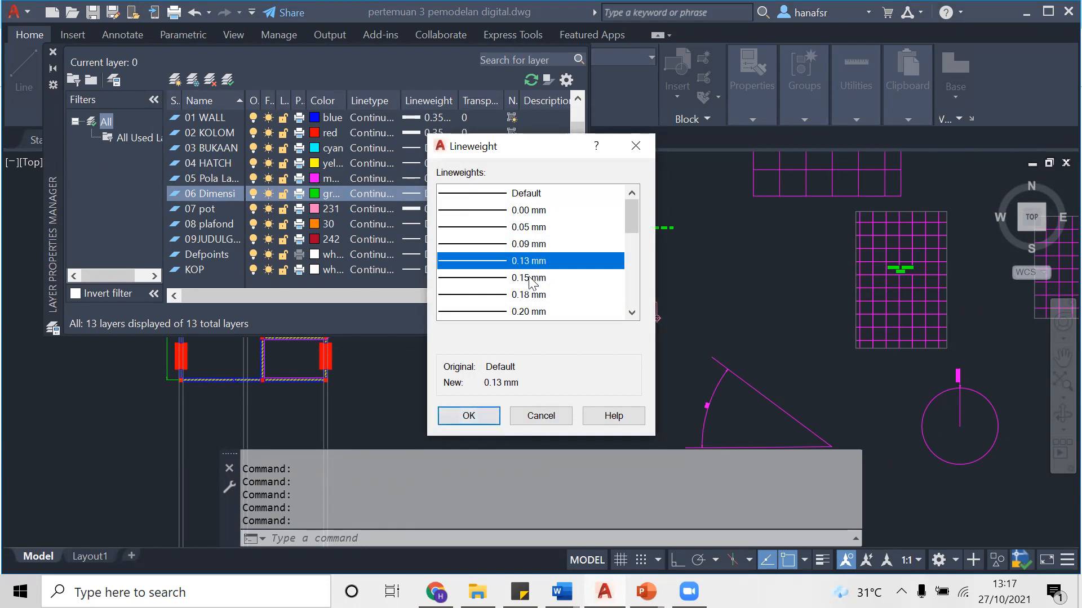
pyautogui.click(517, 295)
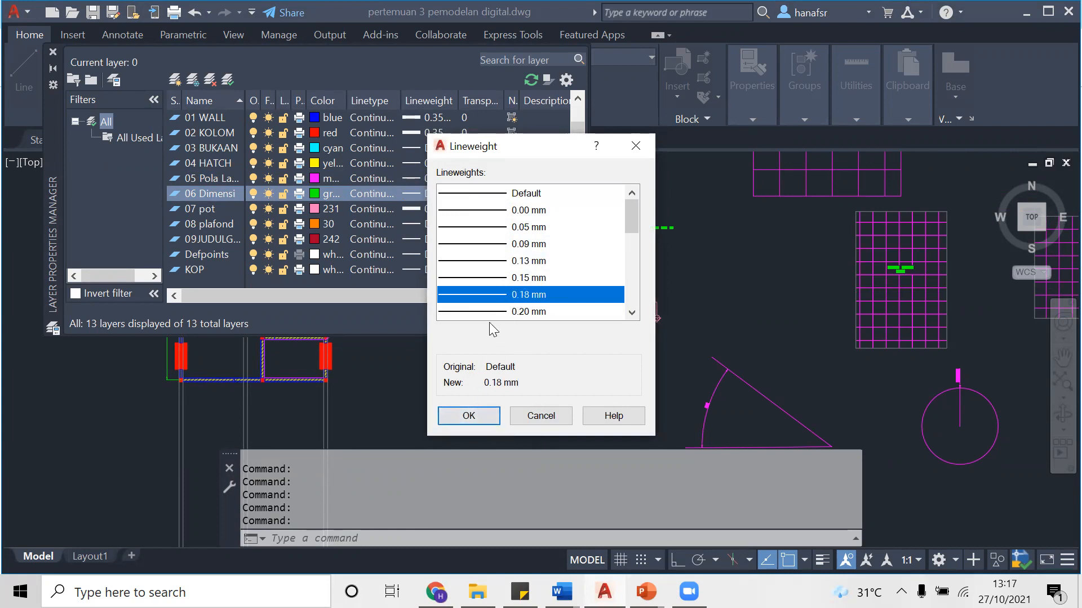
pyautogui.click(471, 416)
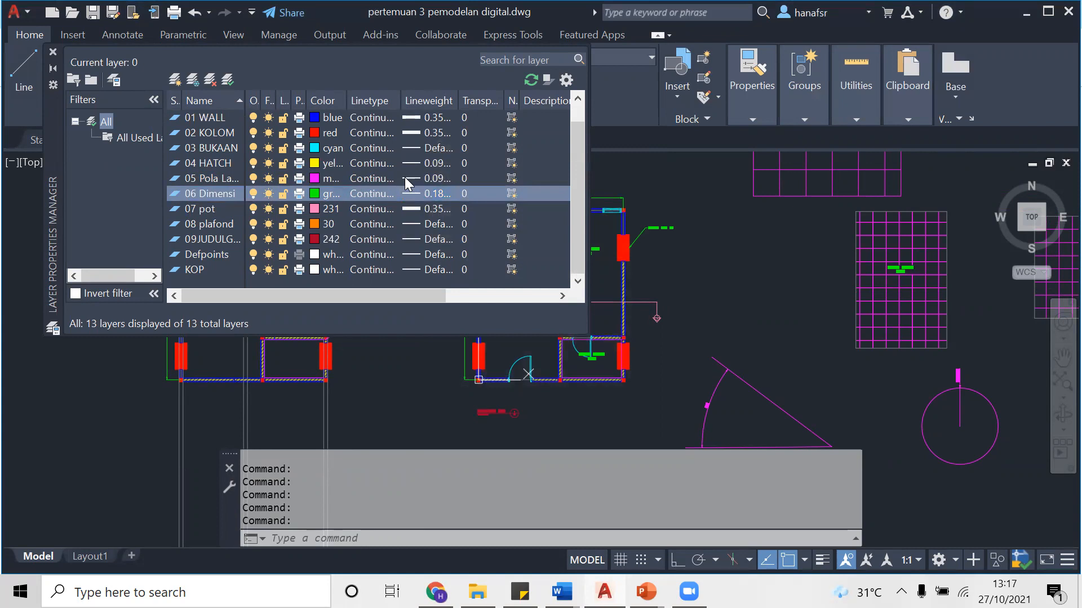
# Set the lineweight of the drawing title layer, whose name starts with 09JUDULG, to 0.18 mm
pyautogui.click(418, 244)
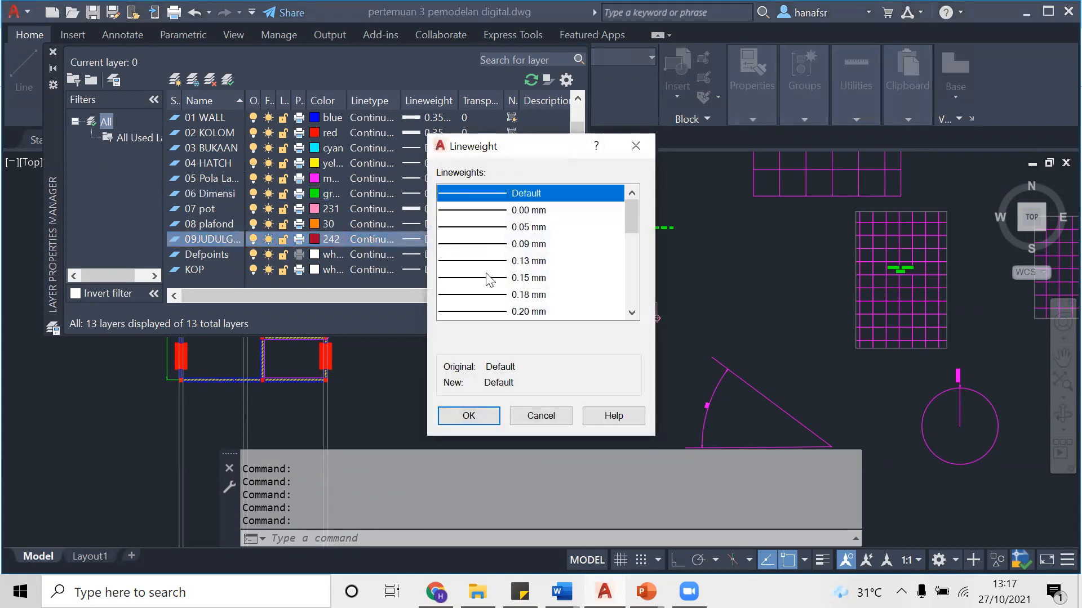
pyautogui.click(498, 297)
pyautogui.click(497, 414)
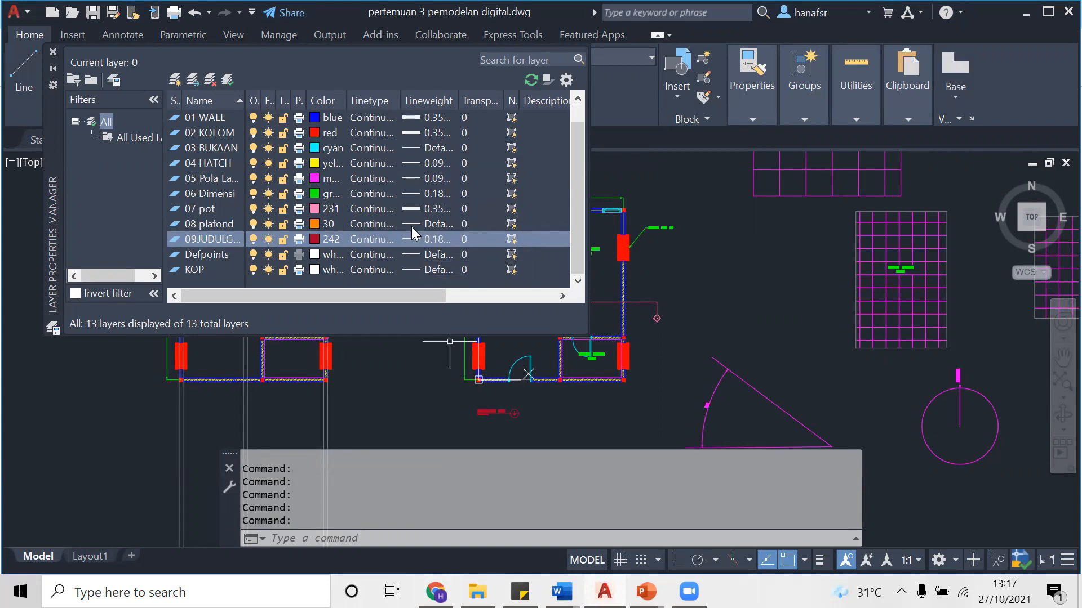
# Set the lineweight of the KOP title block layer to 0.18 mm
pyautogui.scroll(1, 416, 228)
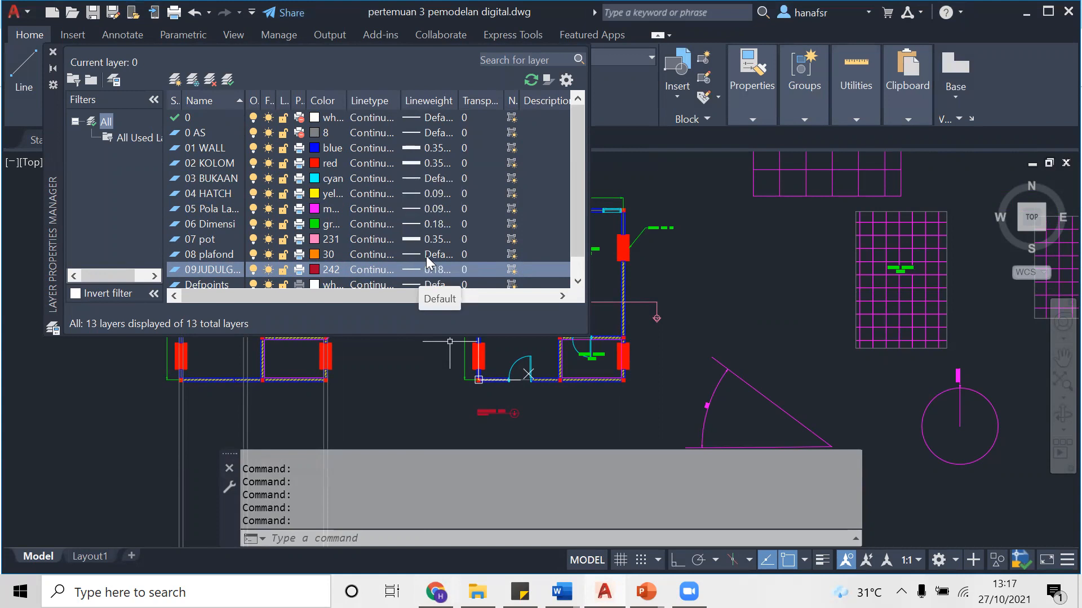
pyautogui.scroll(-1, 426, 256)
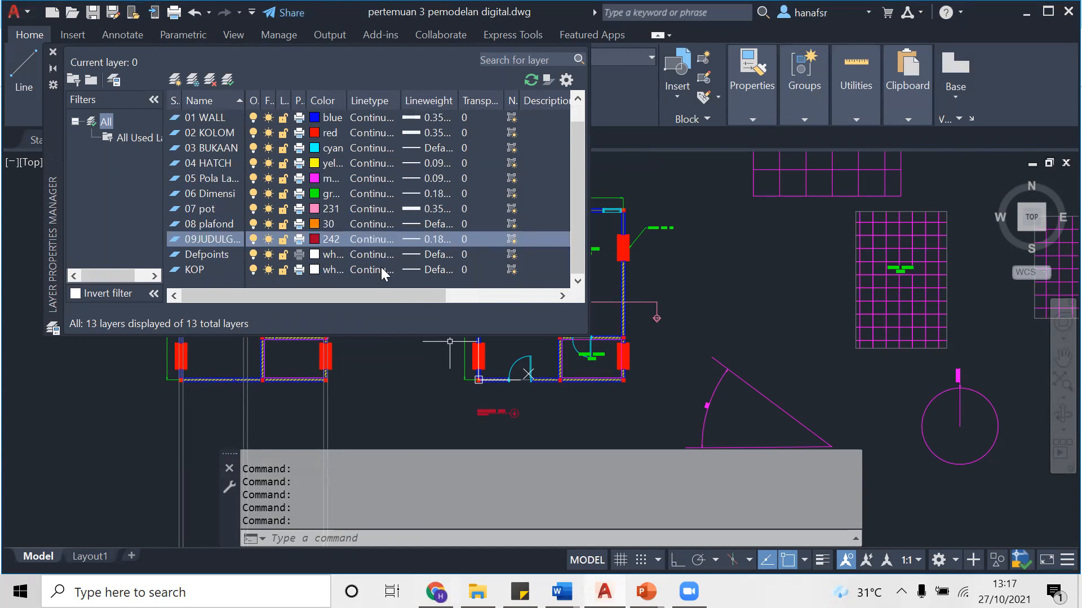
pyautogui.click(409, 270)
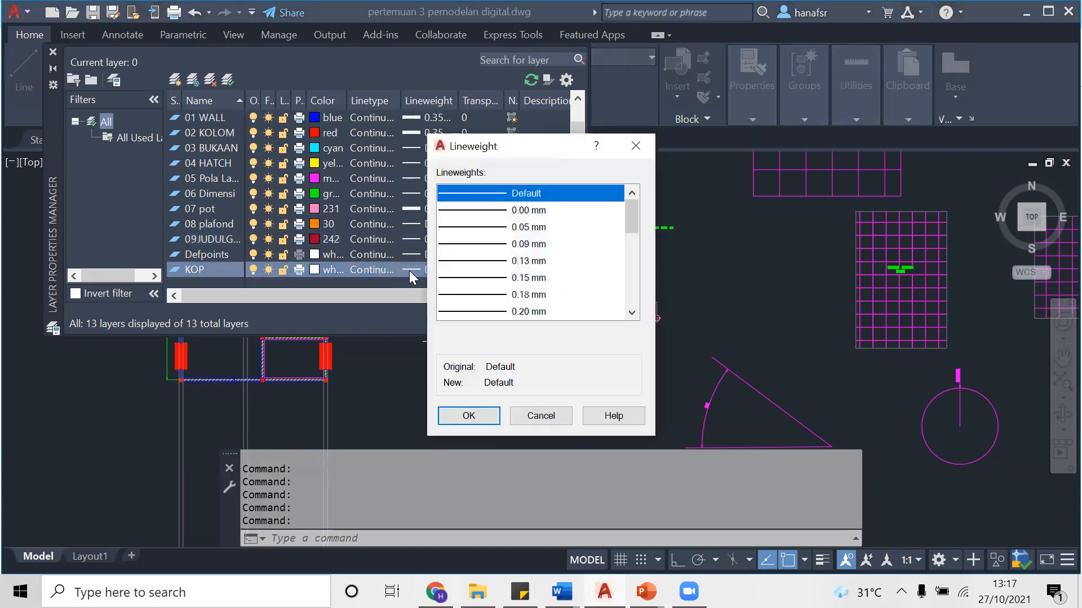
pyautogui.click(496, 261)
pyautogui.click(496, 295)
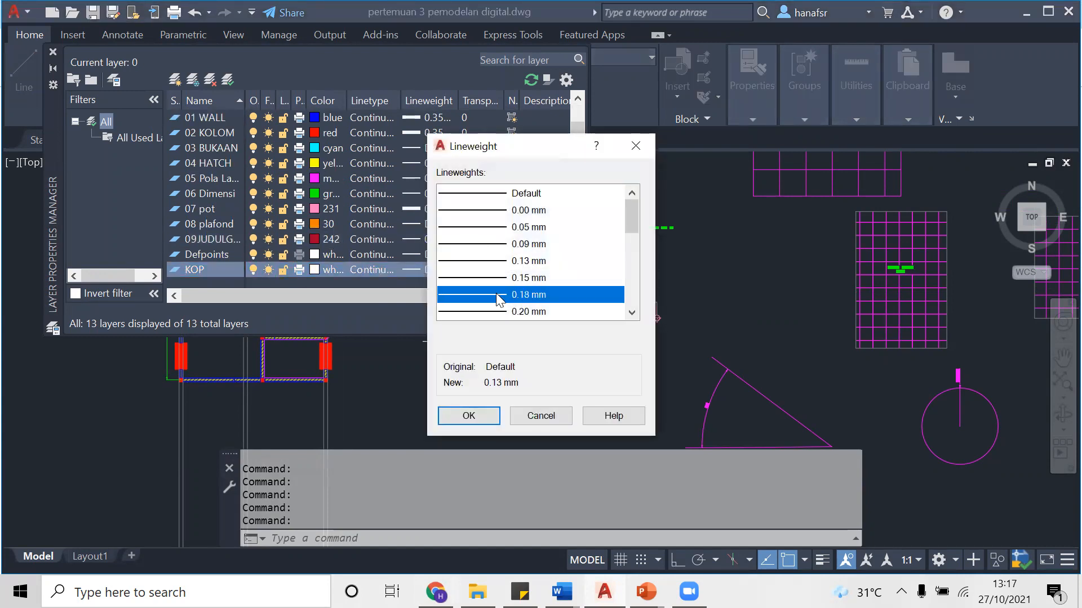
pyautogui.click(475, 418)
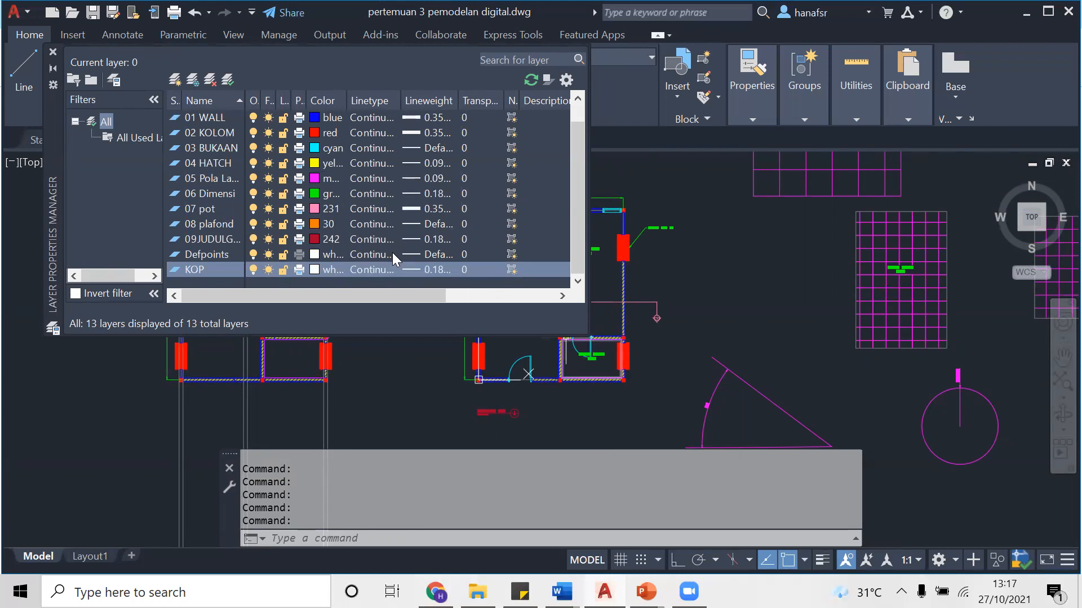
# Inspect the wall hatching and floor lines in the plan and section, and close the layer properties
pyautogui.scroll(6, 539, 378)
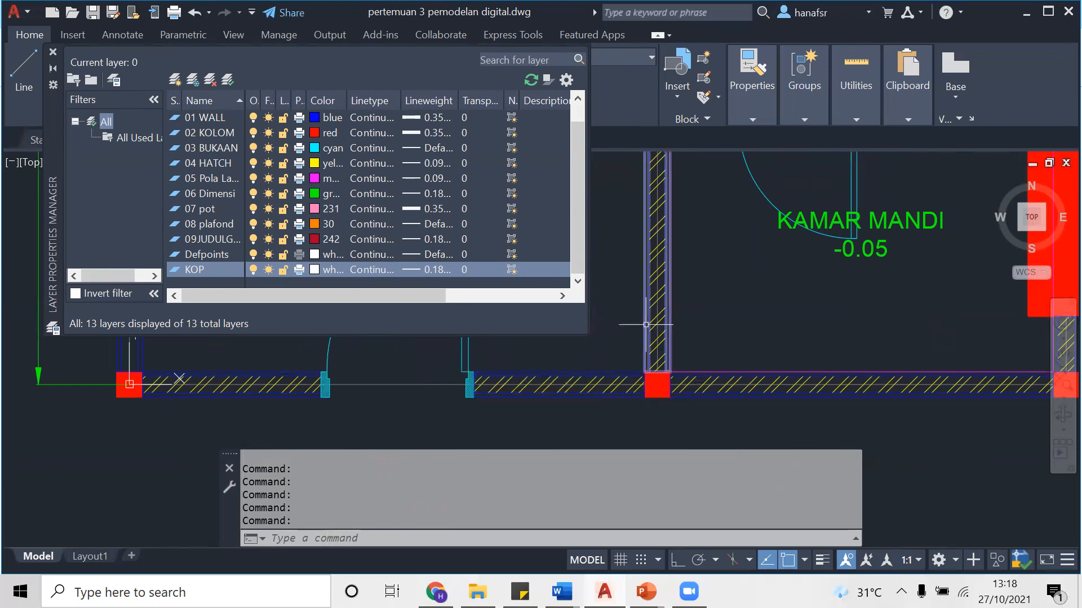
pyautogui.scroll(-8, 645, 325)
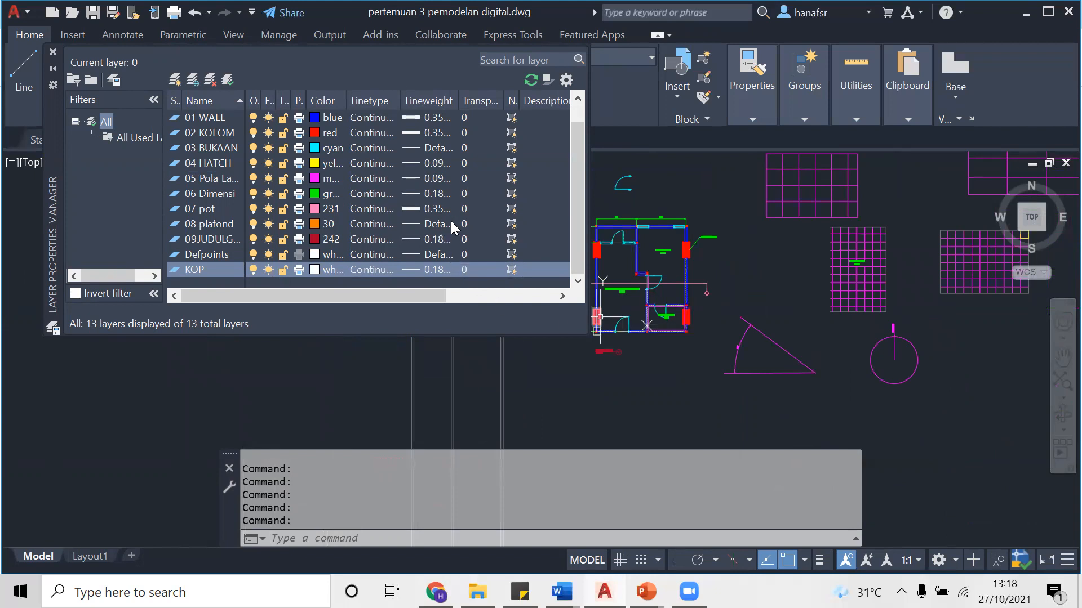
pyautogui.scroll(10, 599, 321)
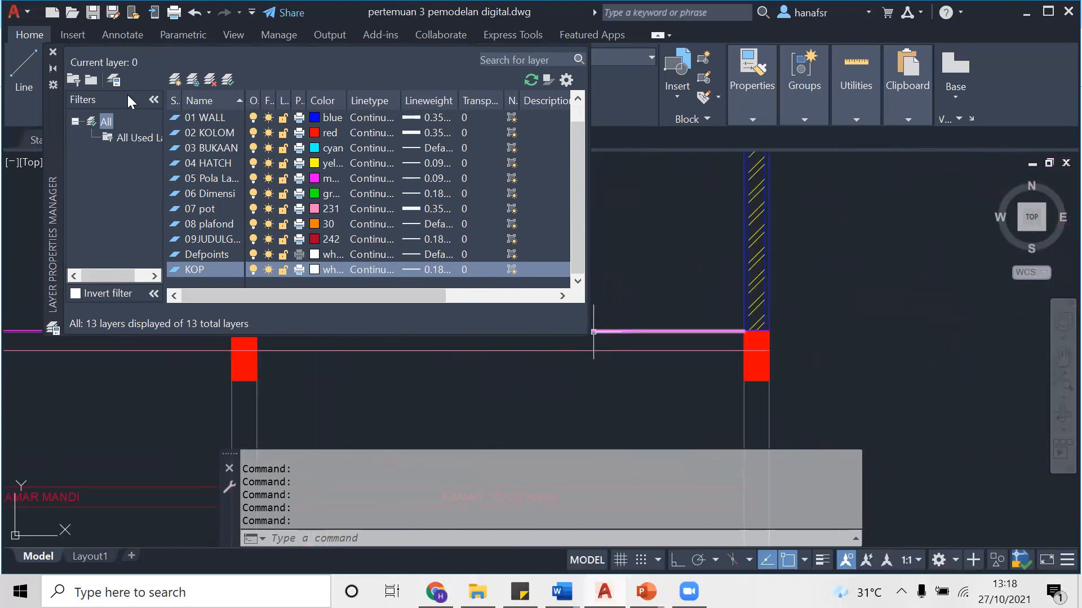
pyautogui.click(53, 52)
pyautogui.scroll(-2, 535, 241)
pyautogui.scroll(-6, 535, 241)
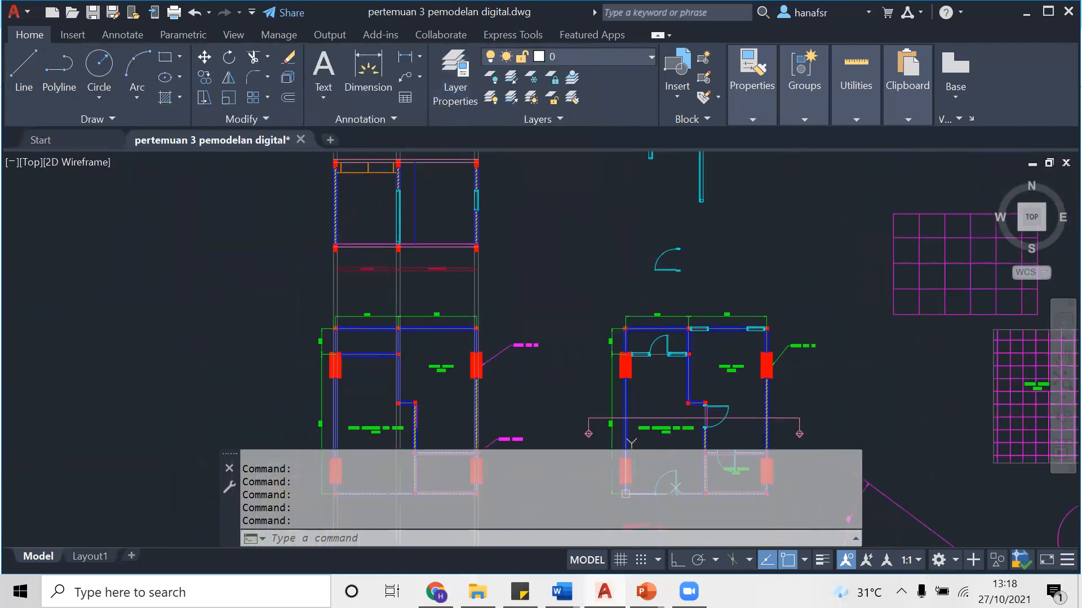
# Switch from the model to the Layout2 sheet and look over its default viewport
pyautogui.moveTo(536, 241); pyautogui.dragTo(392, 145, button='middle')
pyautogui.click(128, 556)
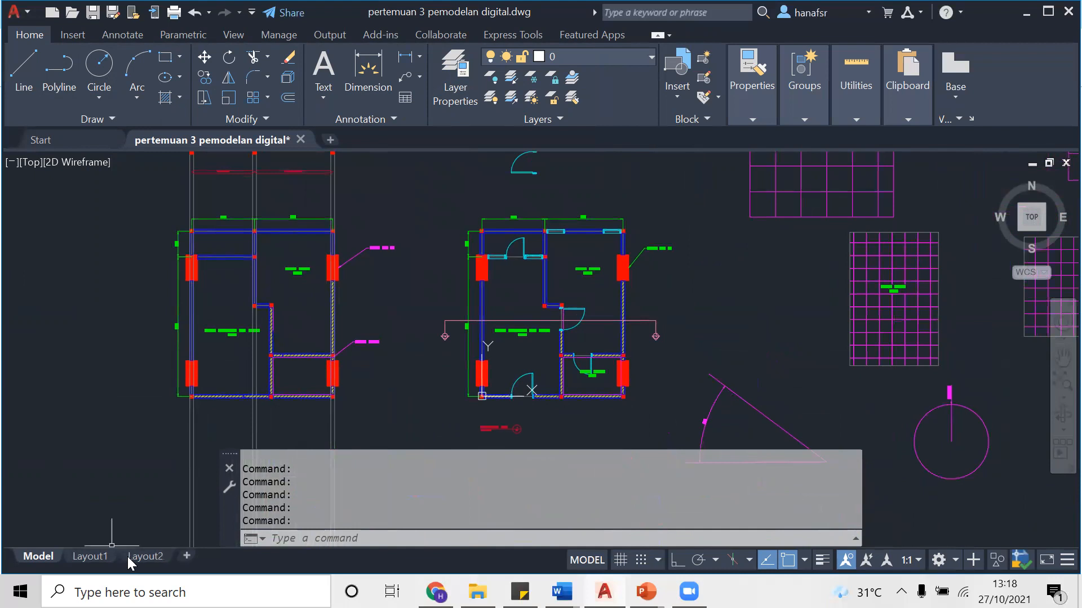
pyautogui.click(142, 555)
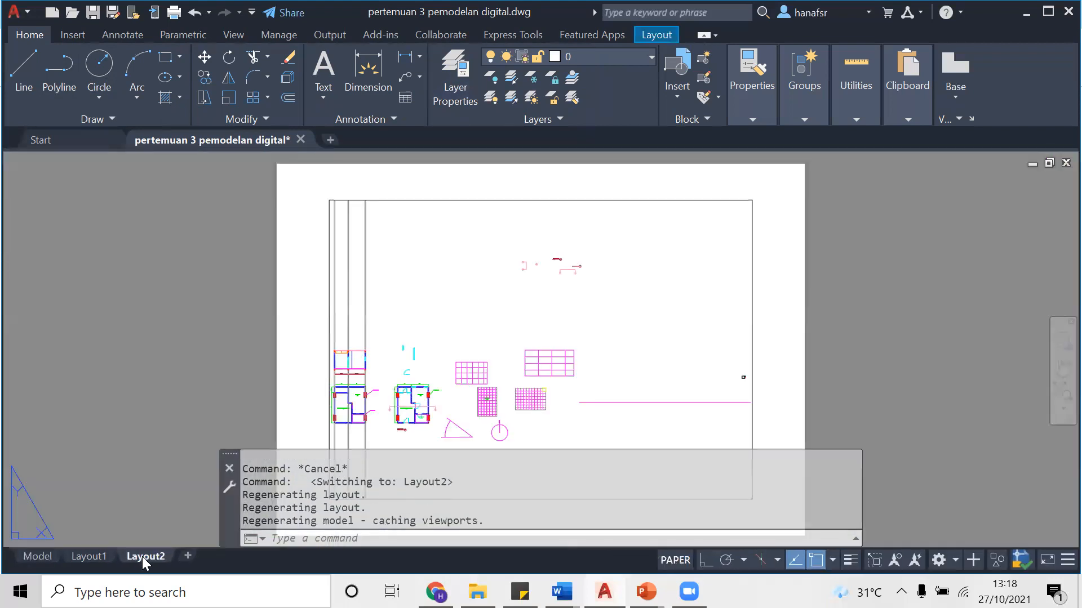
pyautogui.scroll(-2, 462, 307)
pyautogui.moveTo(499, 332); pyautogui.dragTo(567, 257, button='middle')
pyautogui.scroll(2, 564, 301)
pyautogui.scroll(-2, 567, 256)
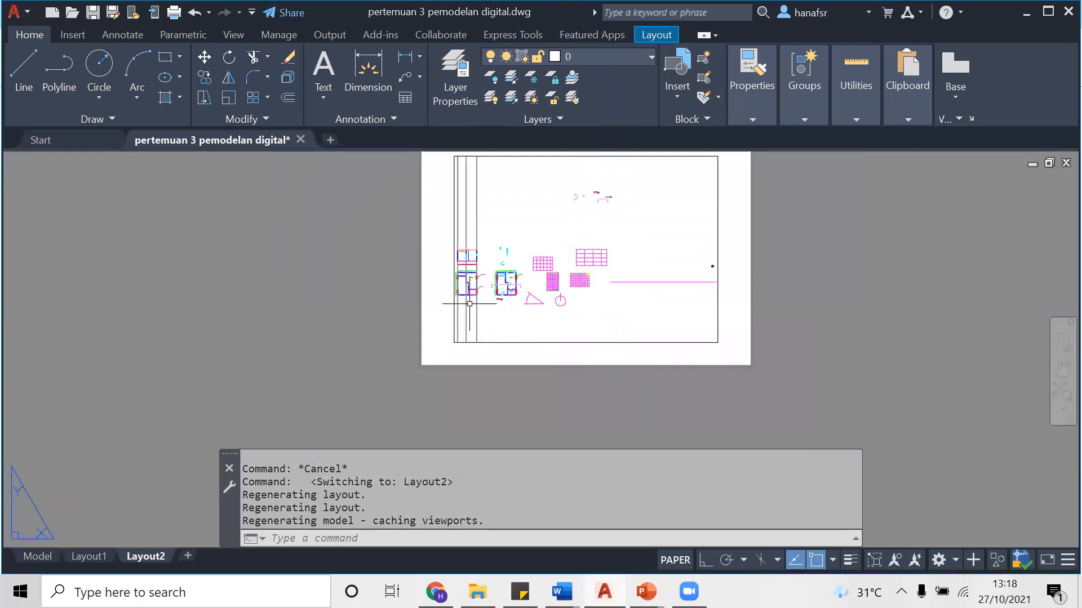
pyautogui.scroll(2, 499, 288)
pyautogui.moveTo(547, 293); pyautogui.dragTo(515, 318, button='middle')
pyautogui.scroll(-2, 515, 318)
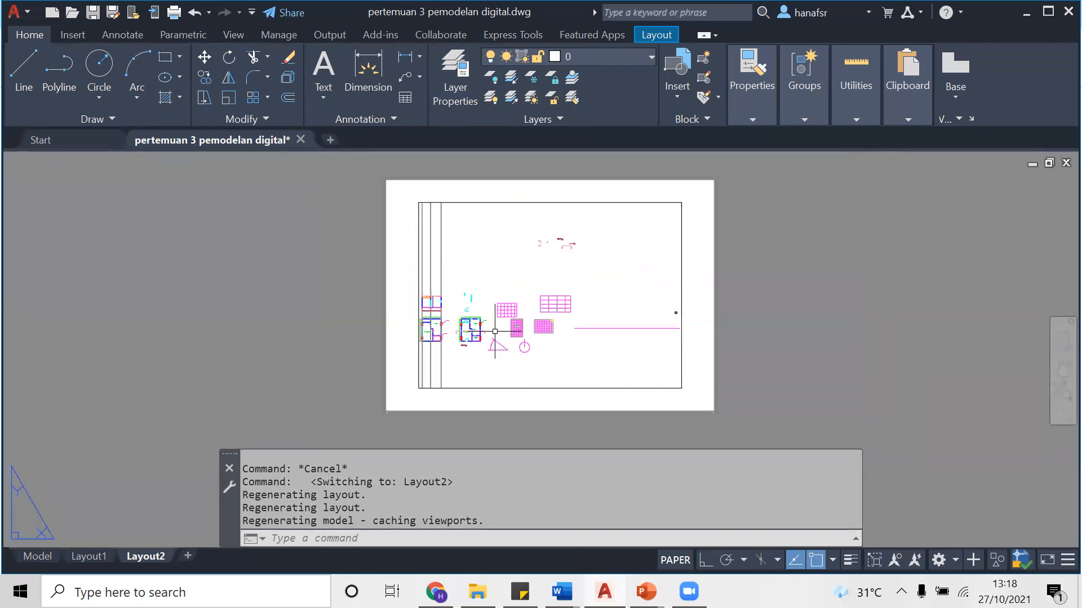
# Activate the Layout2 viewport, enlarge the drawing inside it, and return to paper space
pyautogui.doubleClick(517, 269)
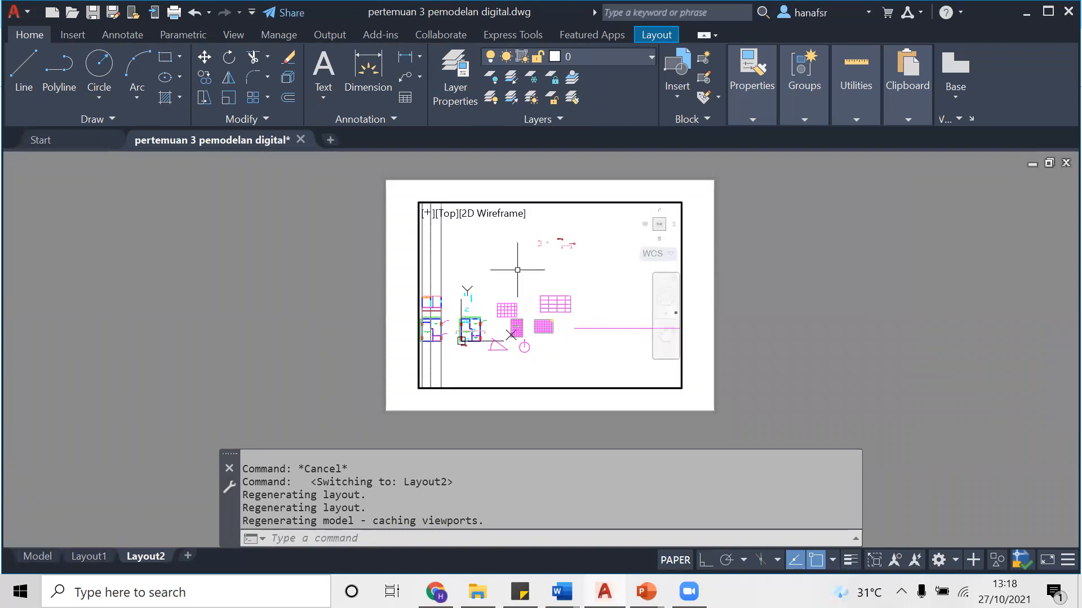
pyautogui.scroll(3, 512, 291)
pyautogui.scroll(-2, 490, 340)
pyautogui.scroll(10, 536, 275)
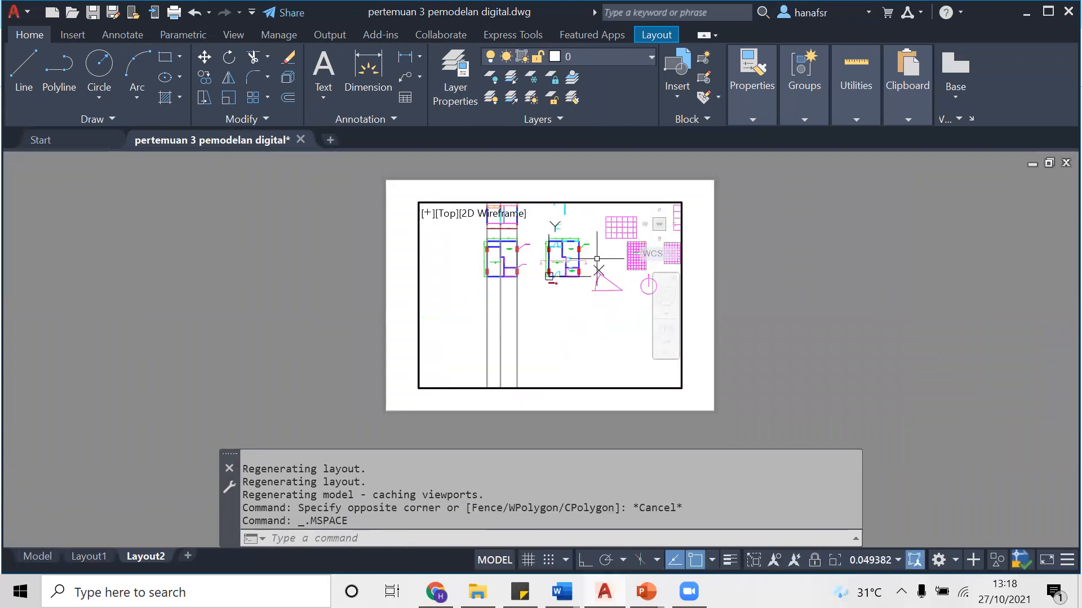
pyautogui.scroll(-10, 536, 274)
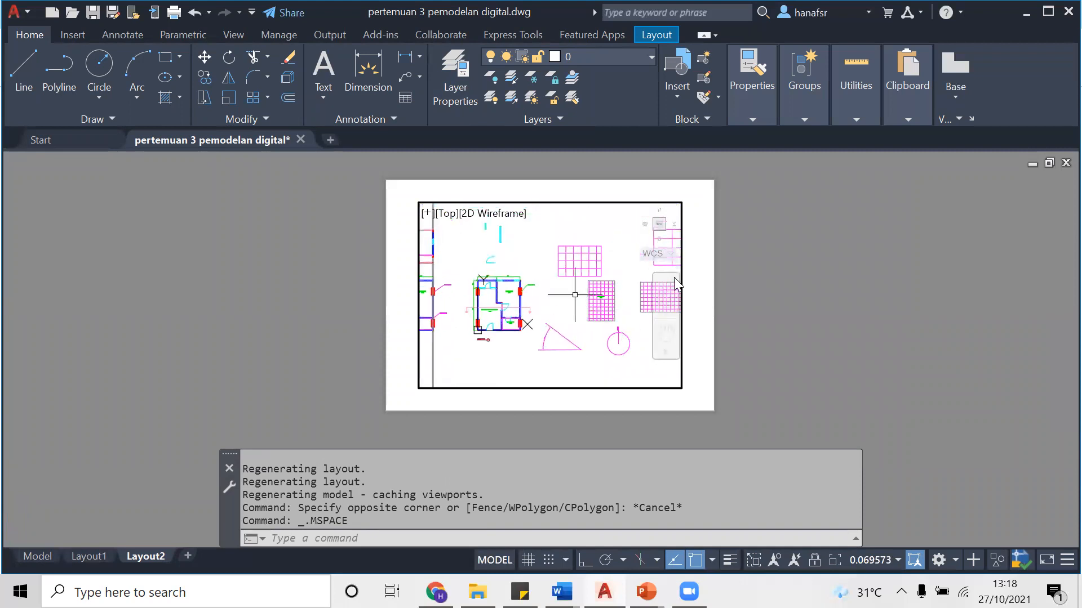
pyautogui.doubleClick(757, 274)
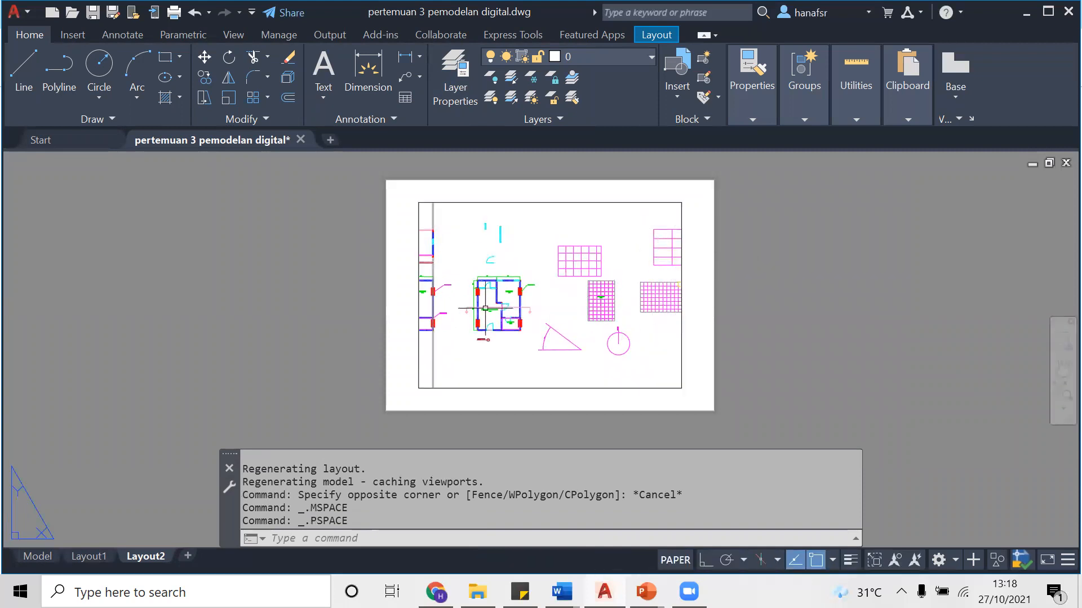
# Delete the default viewport from the Layout2 sheet
pyautogui.scroll(4, 507, 281)
pyautogui.scroll(-6, 512, 282)
pyautogui.scroll(4, 543, 258)
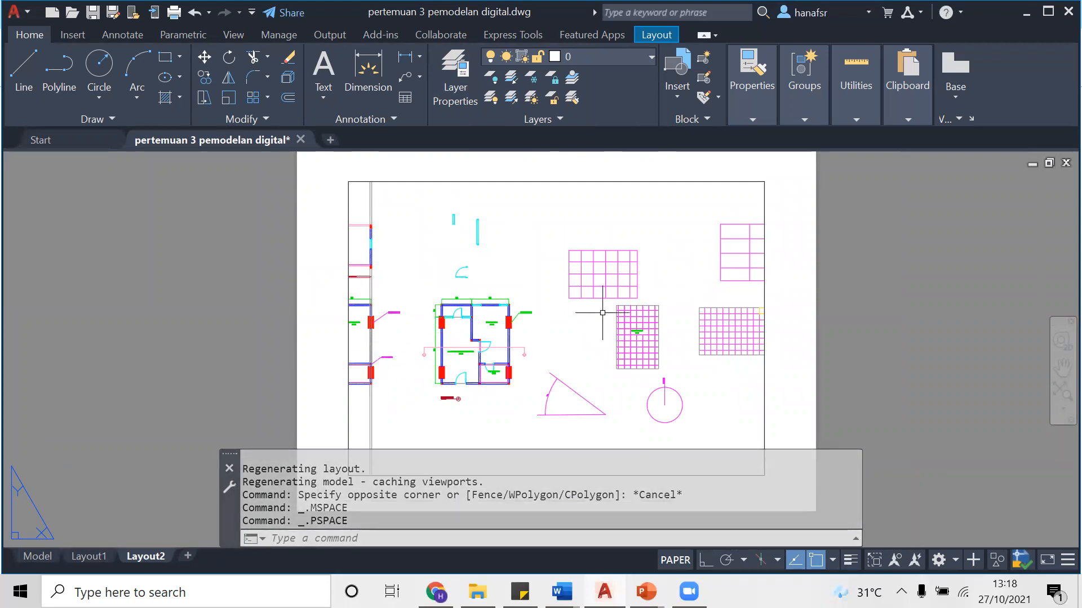
pyautogui.scroll(-2, 641, 331)
pyautogui.moveTo(643, 332); pyautogui.dragTo(591, 317, button='middle')
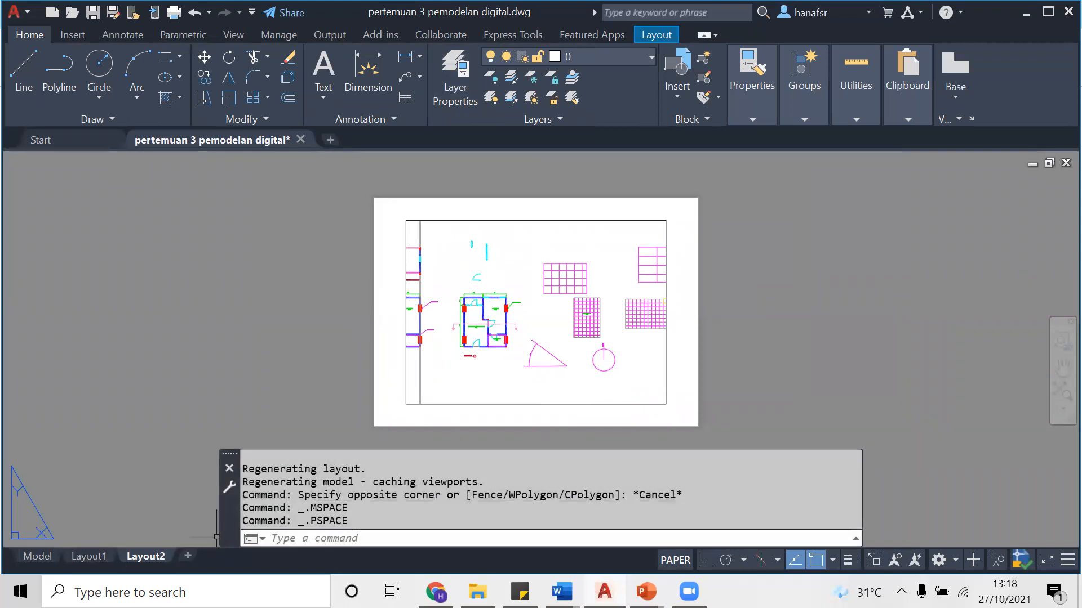
pyautogui.click(699, 428)
pyautogui.click(369, 213)
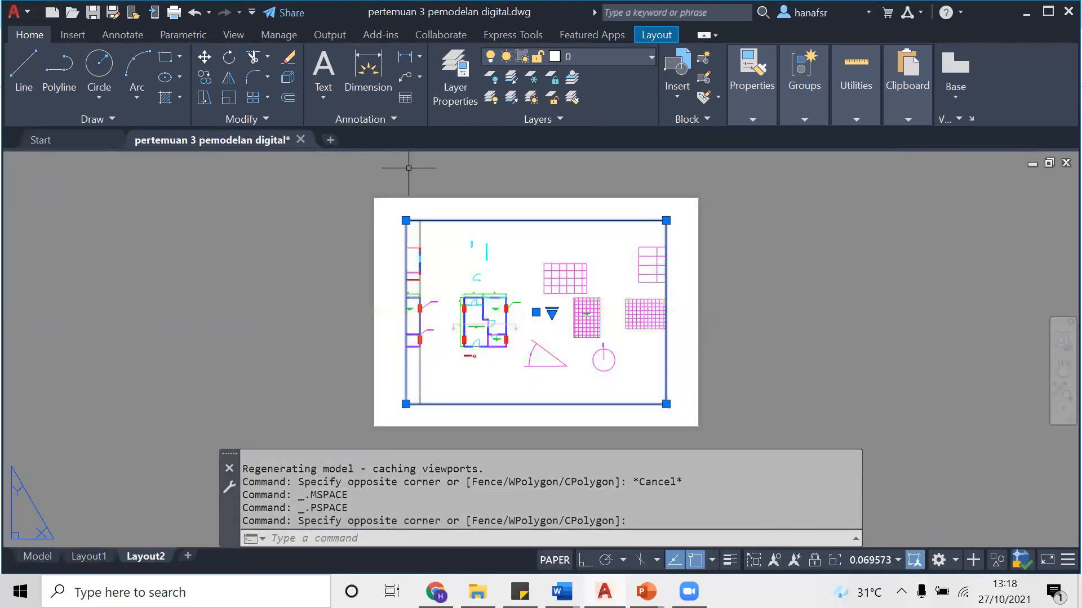
pyautogui.press('Delete')
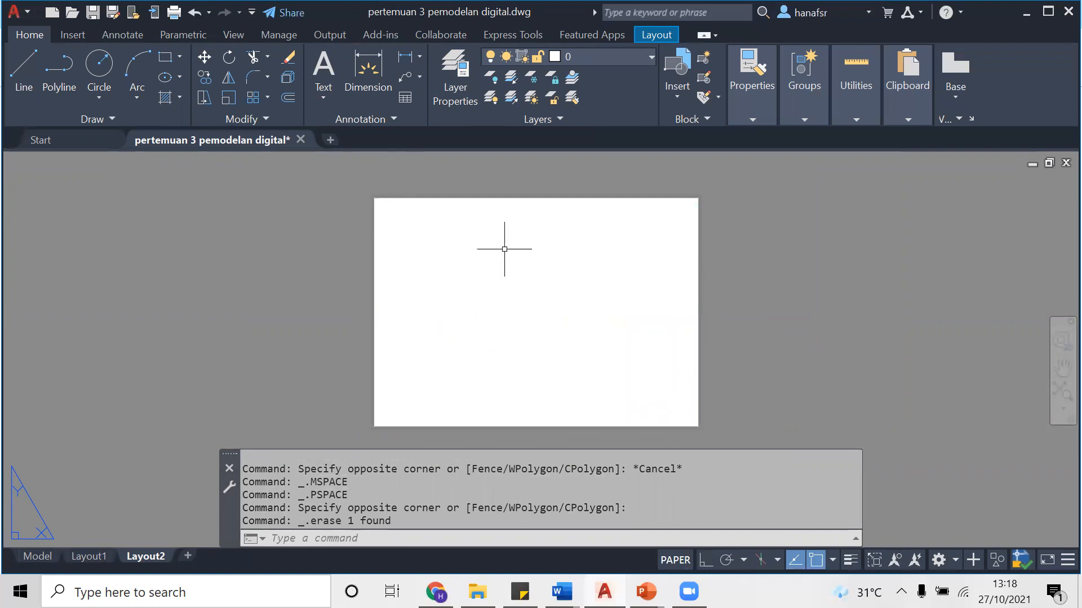
pyautogui.rightClick(524, 304)
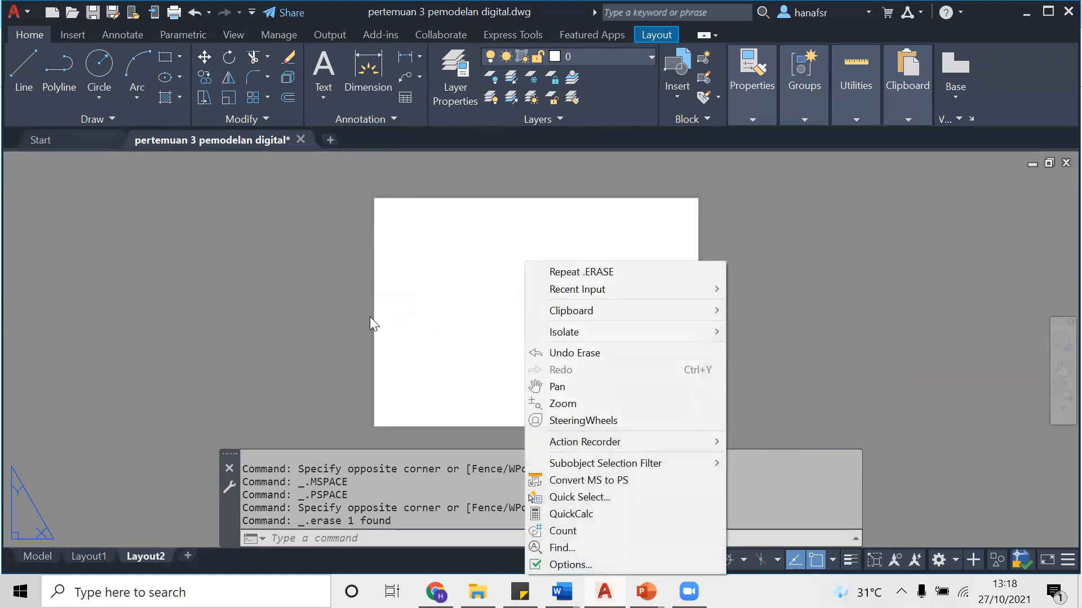
pyautogui.click(341, 332)
pyautogui.click(189, 466)
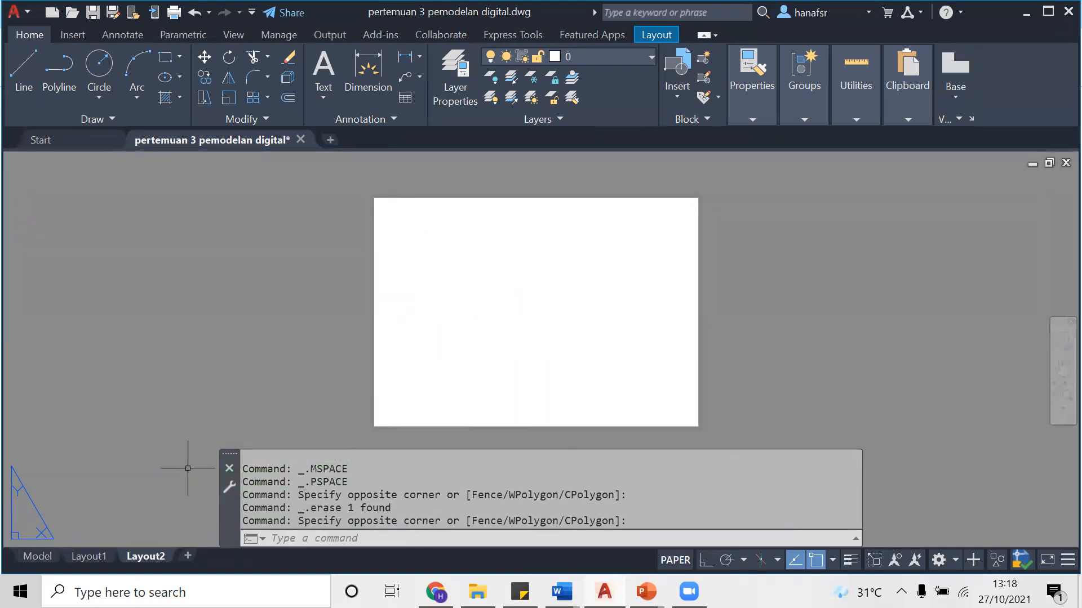
# Create a new page setup named A2-kop for Layout2
pyautogui.rightClick(159, 555)
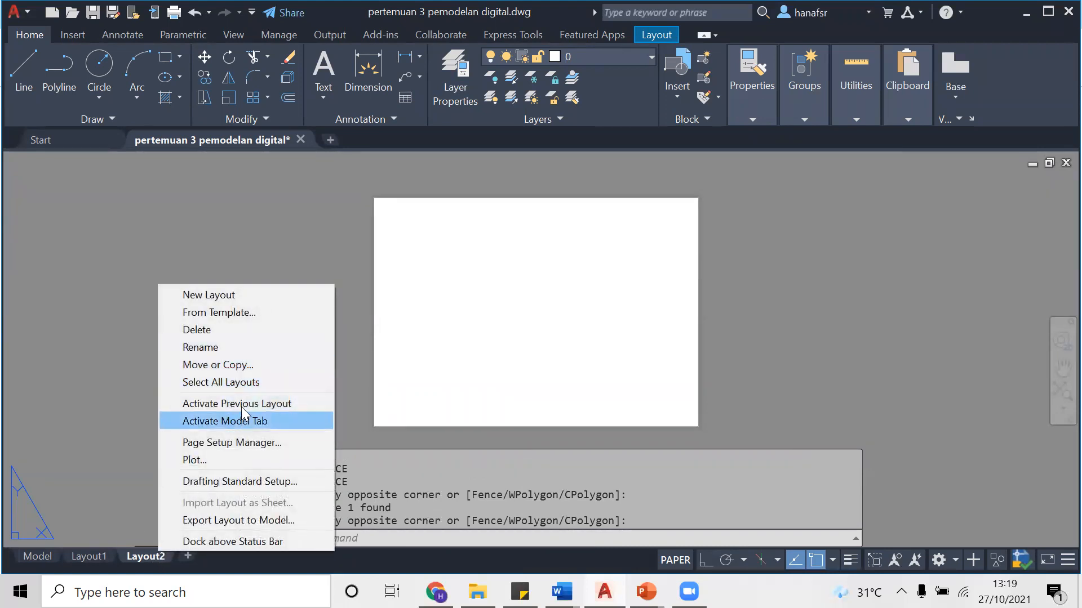
pyautogui.click(240, 443)
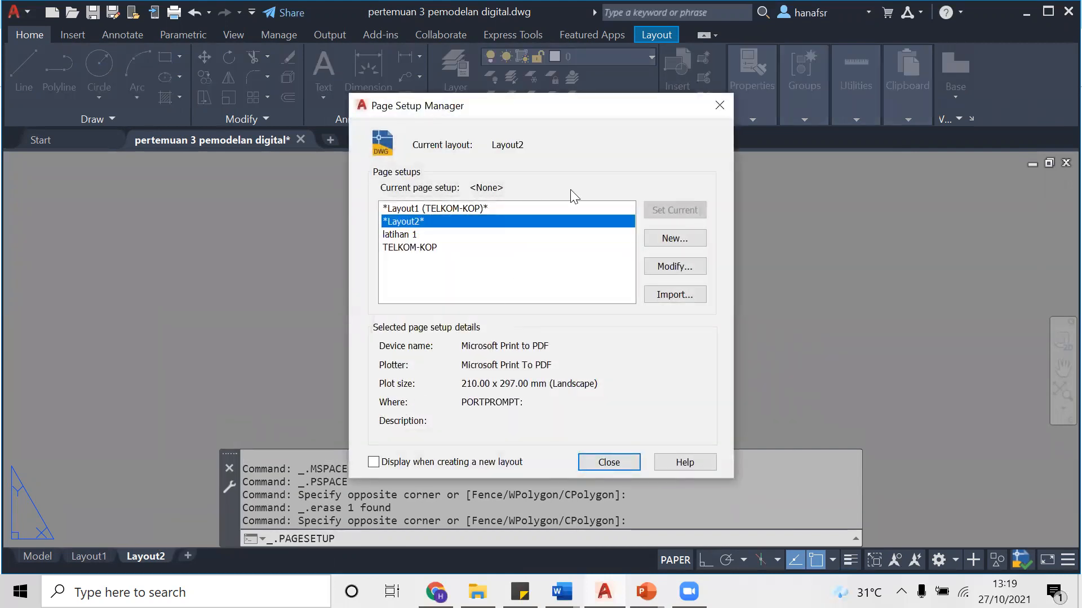
pyautogui.click(668, 238)
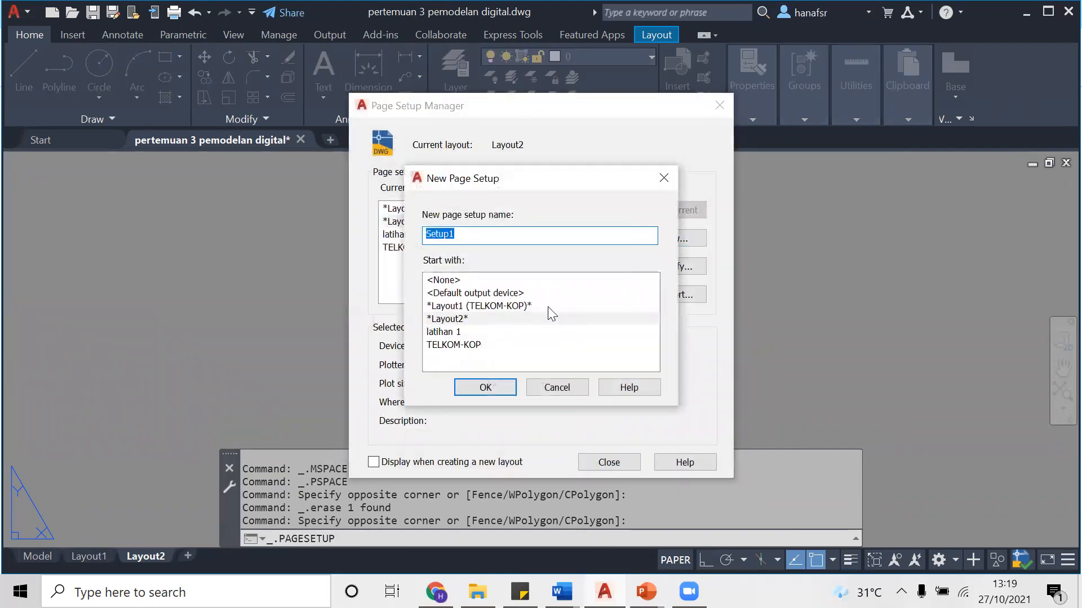
pyautogui.write('A2-kop')
pyautogui.click(505, 388)
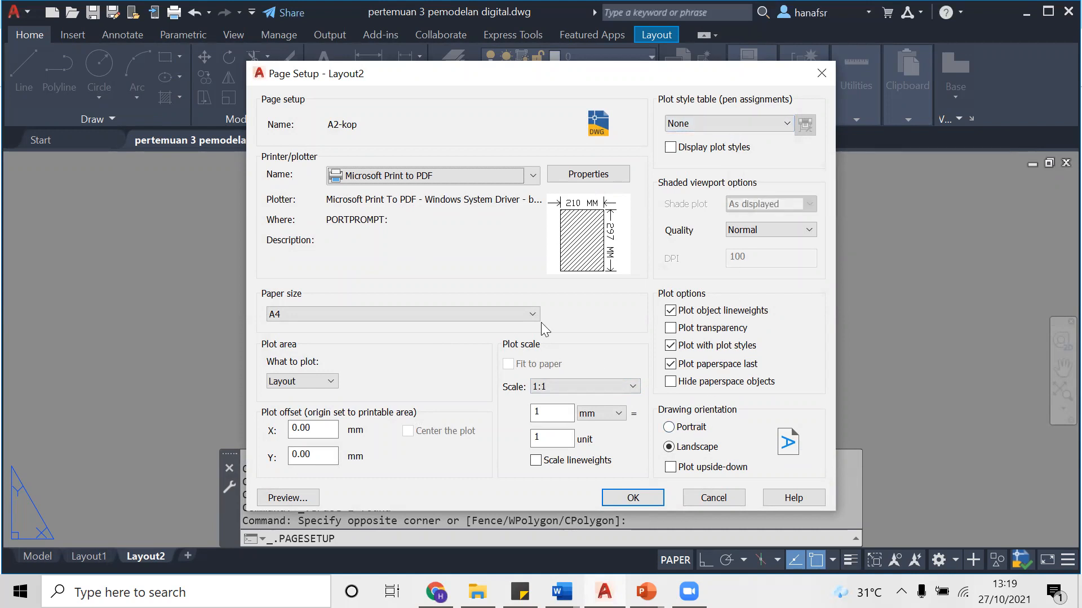
# Set the A2-kop page setup to plot with DWG To PDF.pc3 on ISO A2 (594.00 x 420.00 MM) paper
pyautogui.click(451, 179)
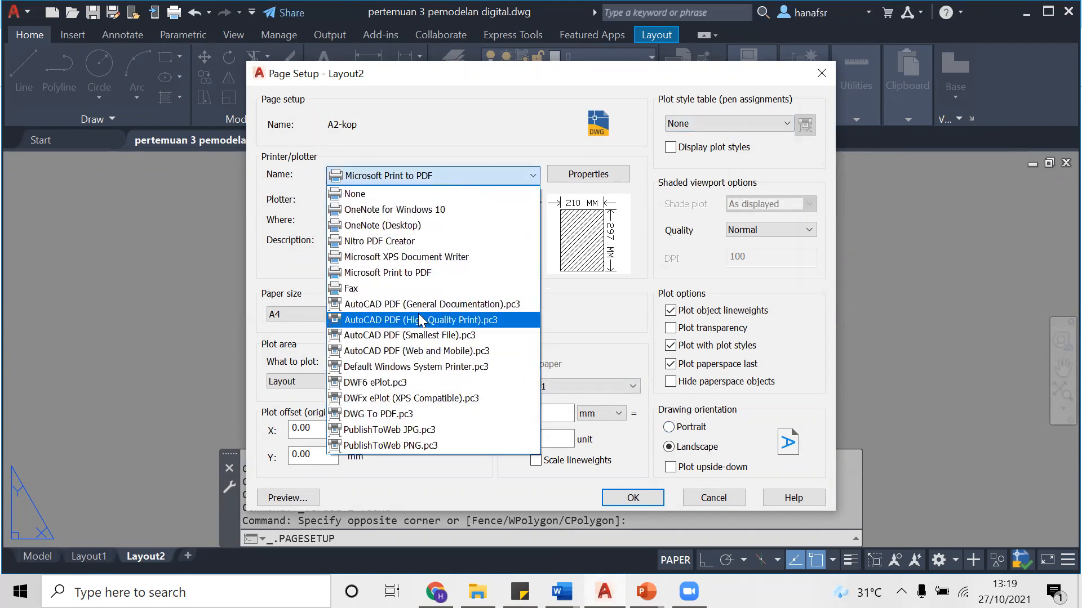
pyautogui.click(441, 414)
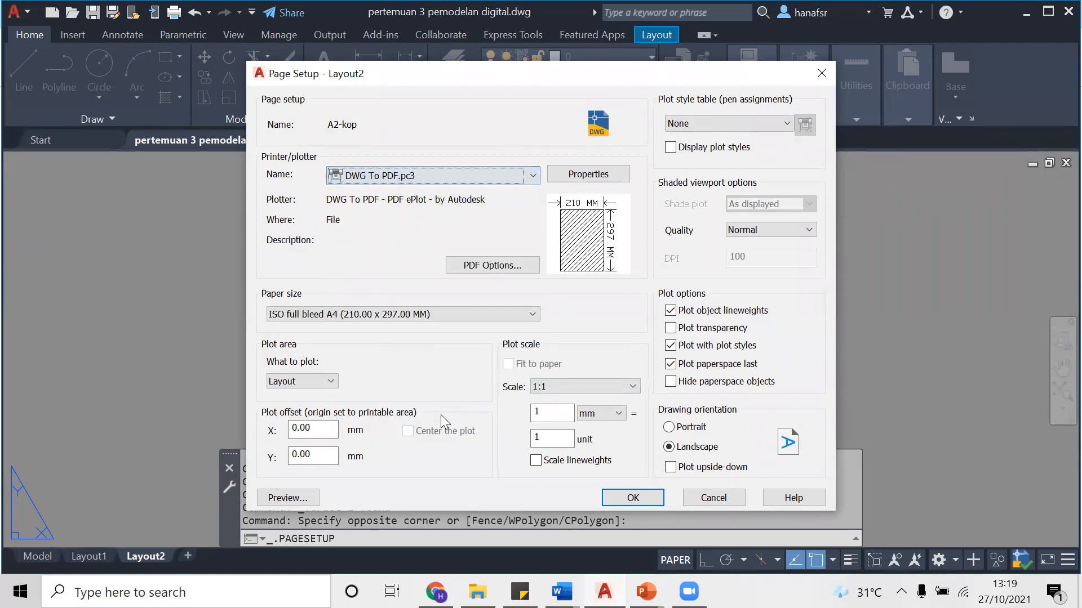
pyautogui.click(426, 316)
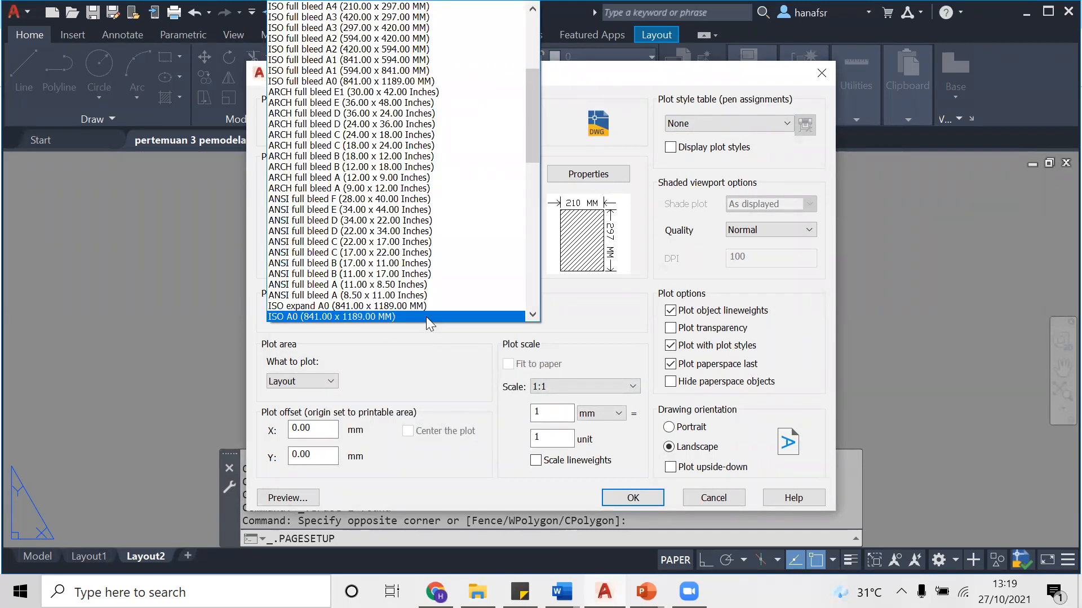
pyautogui.scroll(-3, 417, 265)
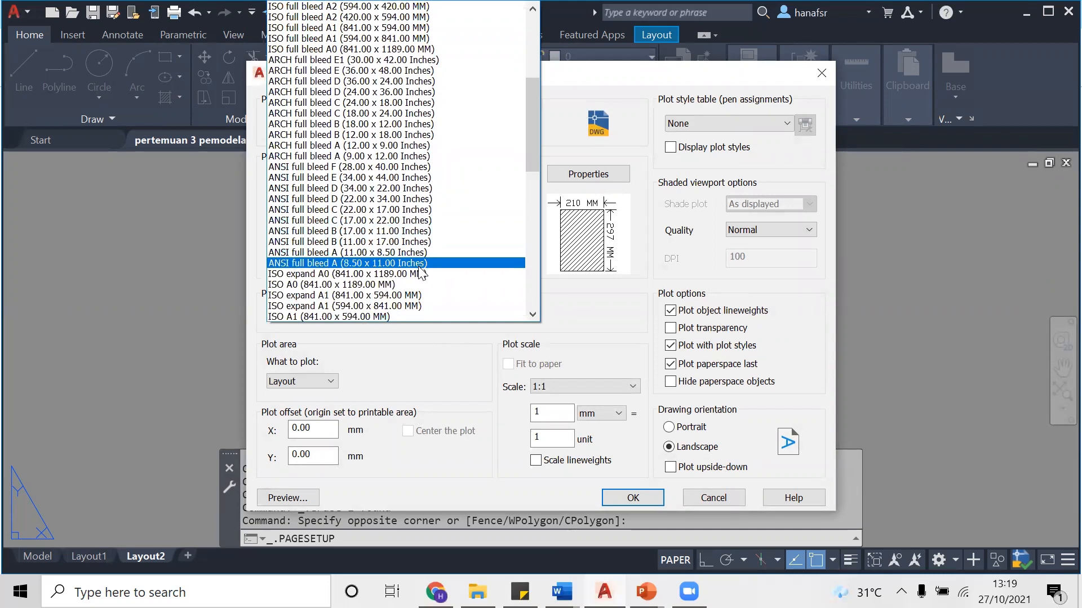
pyautogui.scroll(8, 420, 276)
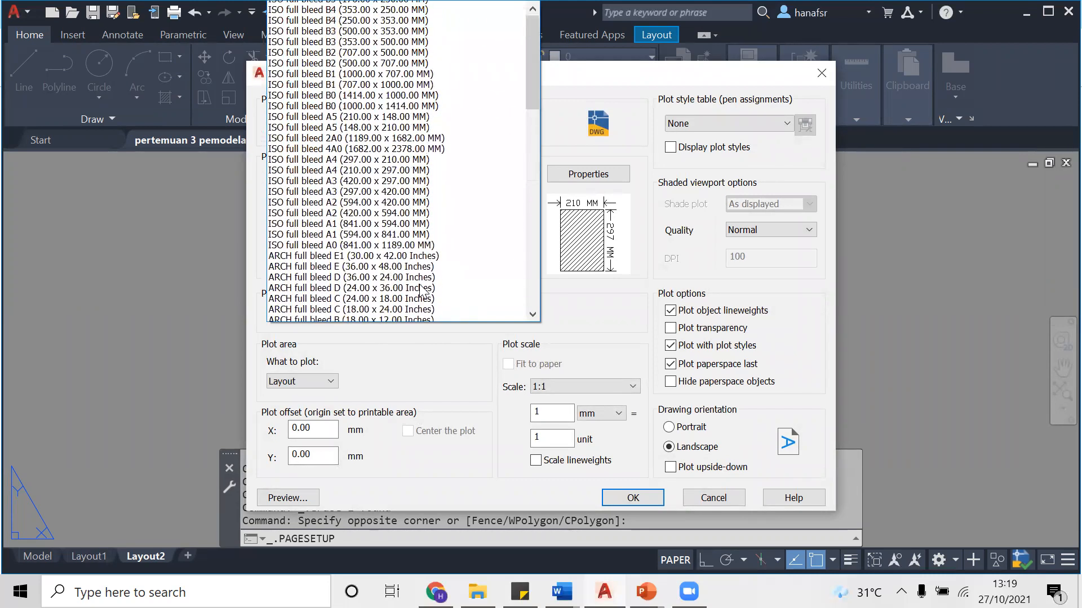
pyautogui.scroll(-5, 423, 290)
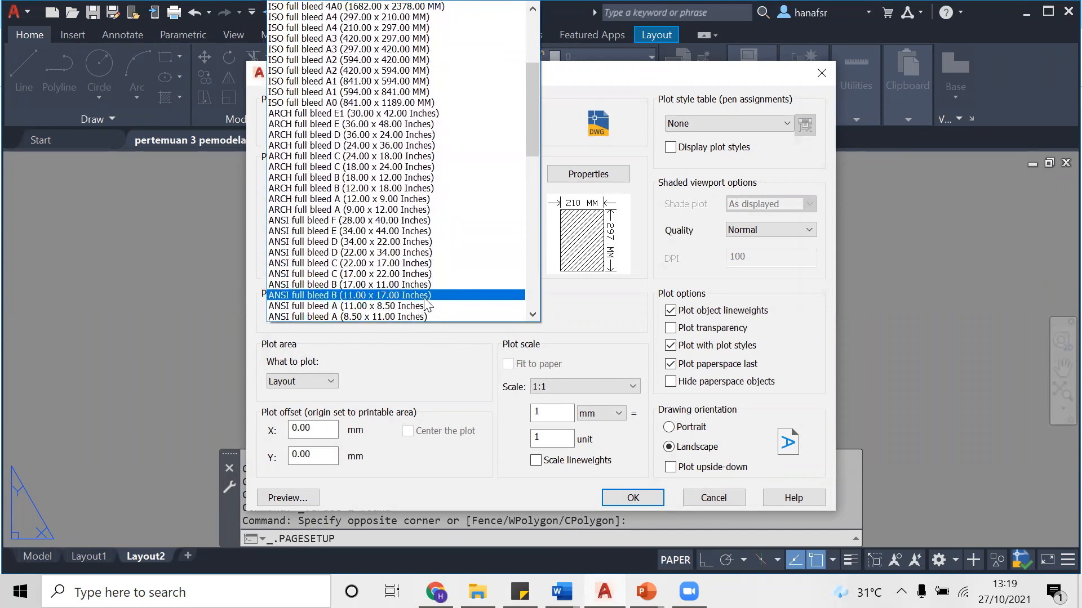
pyautogui.scroll(-6, 425, 302)
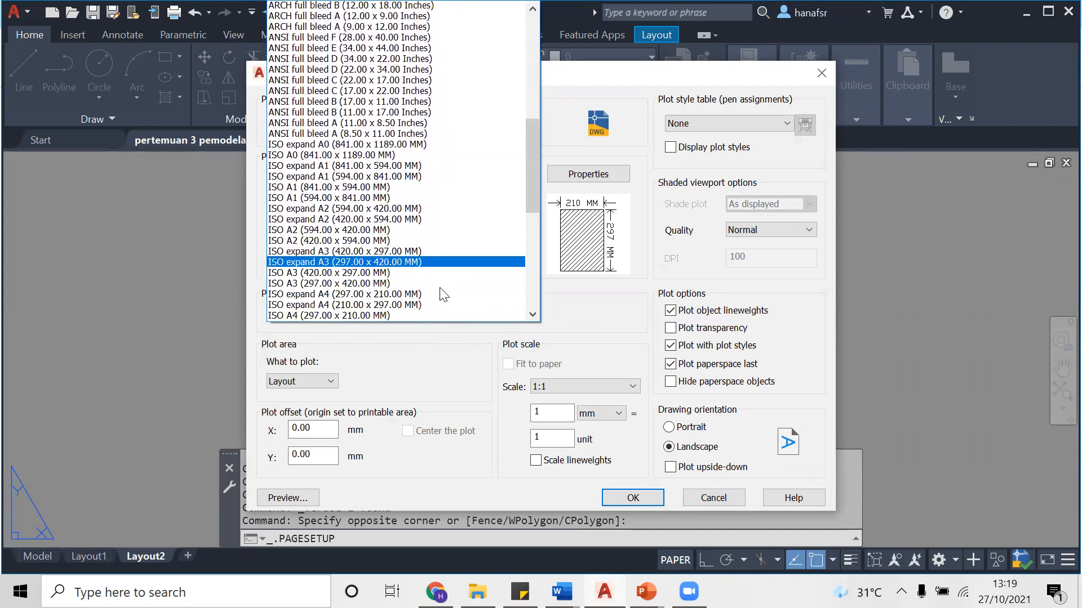
pyautogui.click(436, 230)
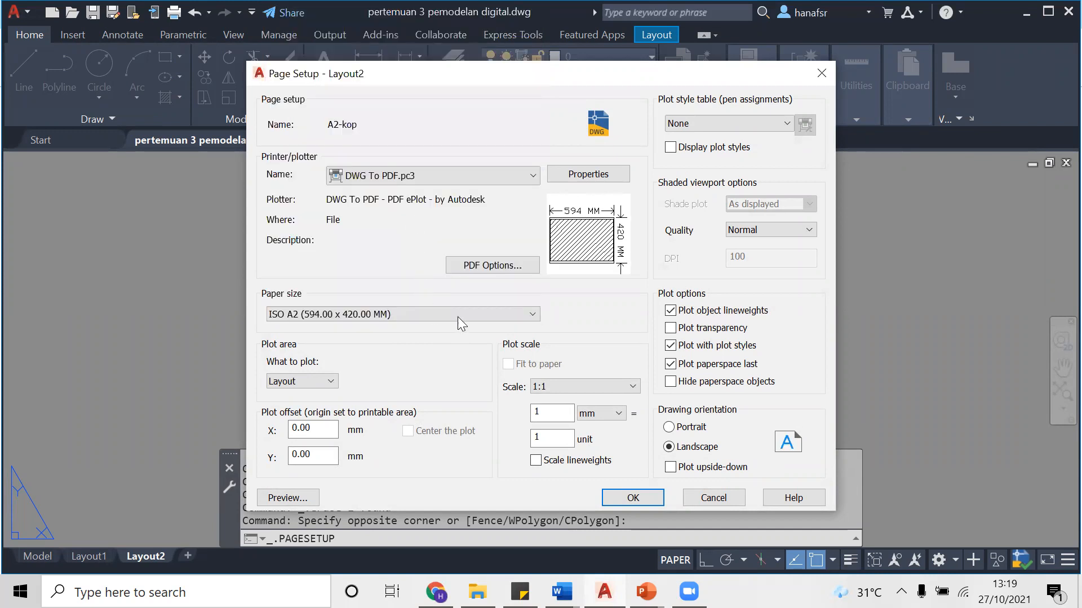
# Examine the printable-area margins of the ISO A2 (594.00 x 420.00 MM) paper in the DWG To PDF plotter configuration, then cancel the margin editing
pyautogui.moveTo(559, 219)
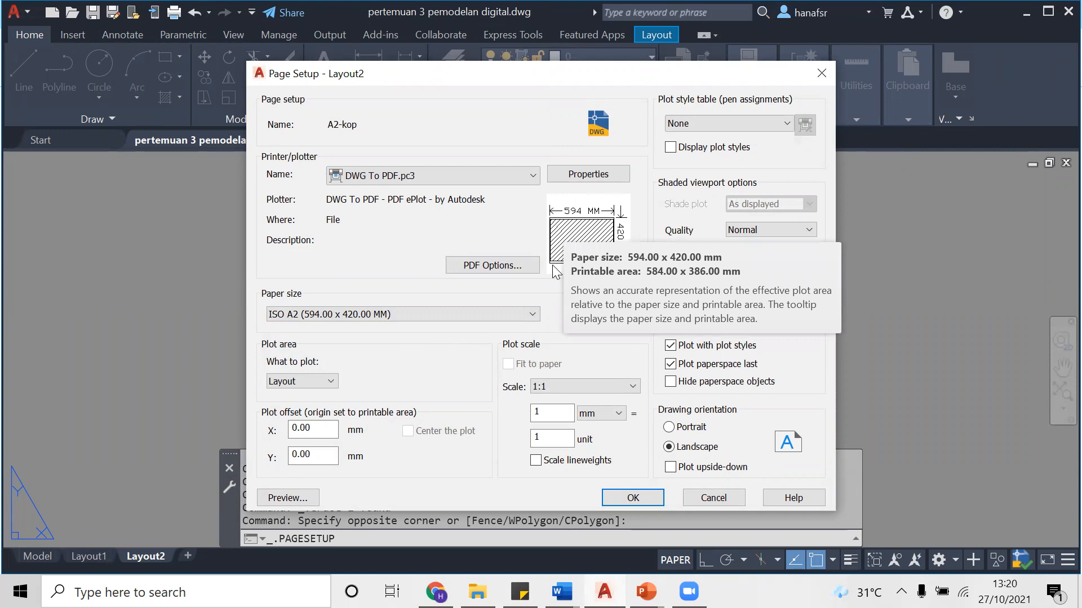
pyautogui.click(562, 175)
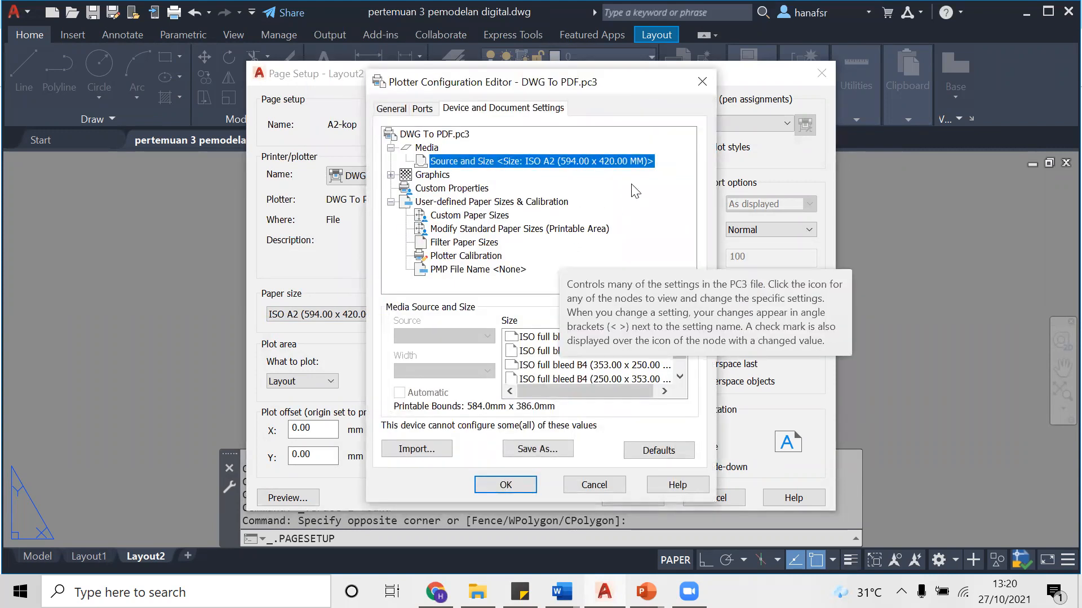
pyautogui.click(702, 82)
pyautogui.click(611, 174)
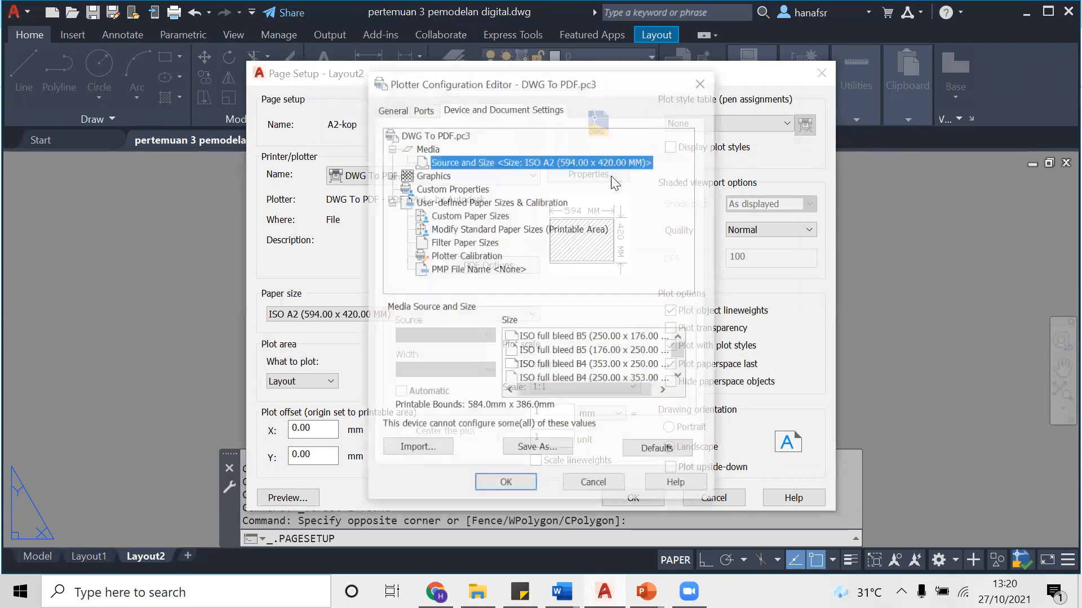
pyautogui.click(498, 230)
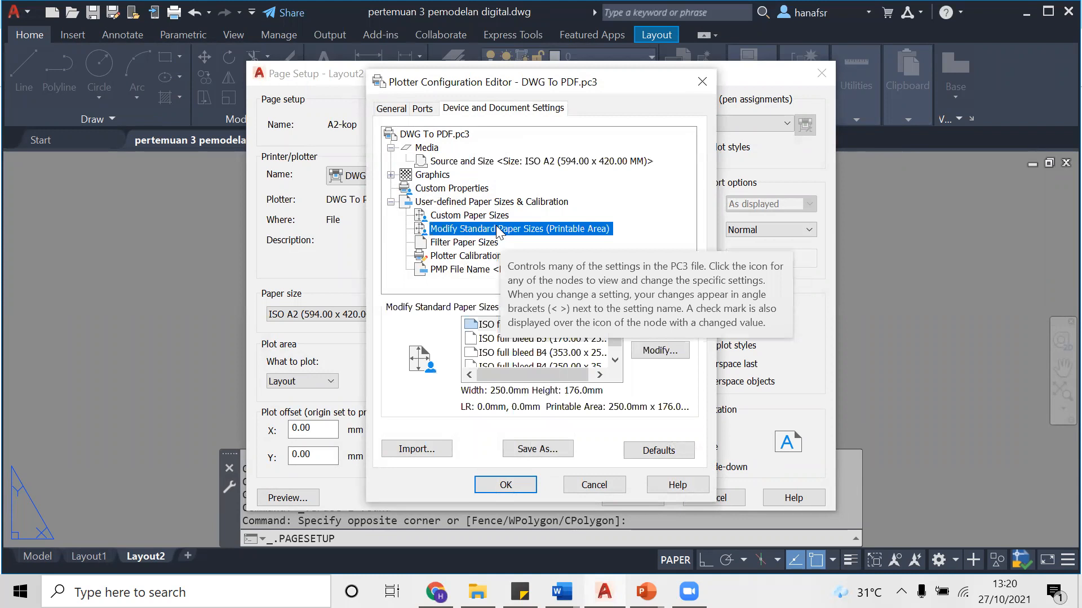
pyautogui.scroll(-2, 559, 354)
pyautogui.scroll(-3, 560, 353)
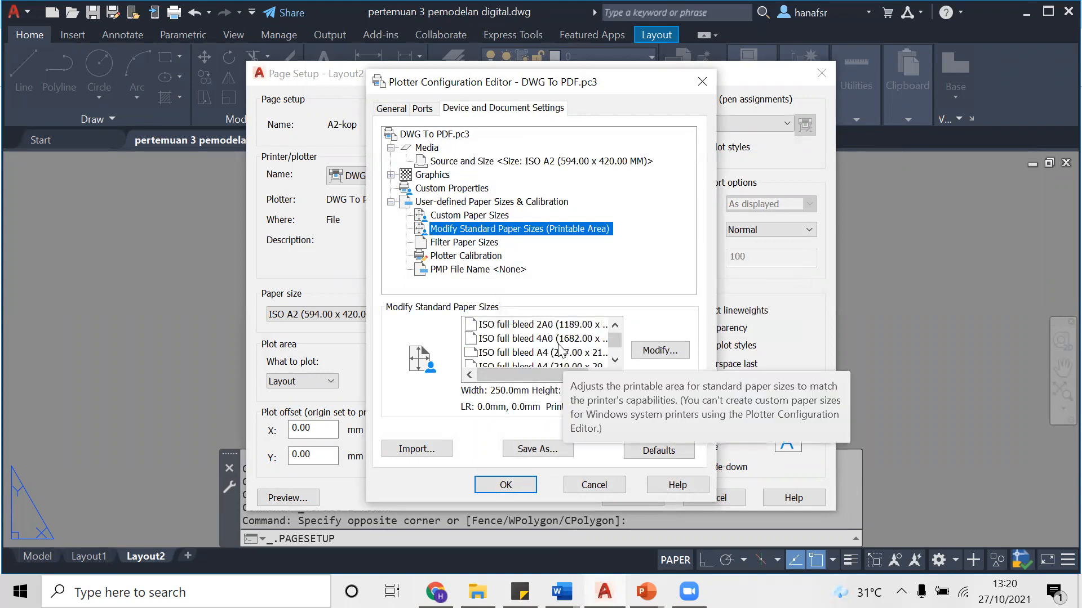
pyautogui.scroll(-5, 560, 353)
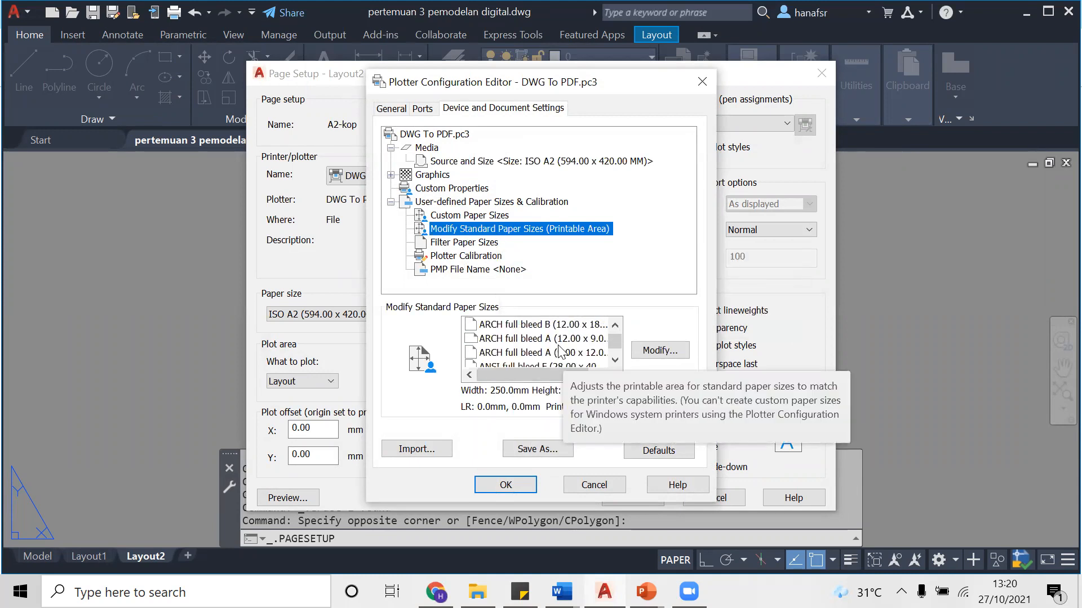
pyautogui.click(544, 340)
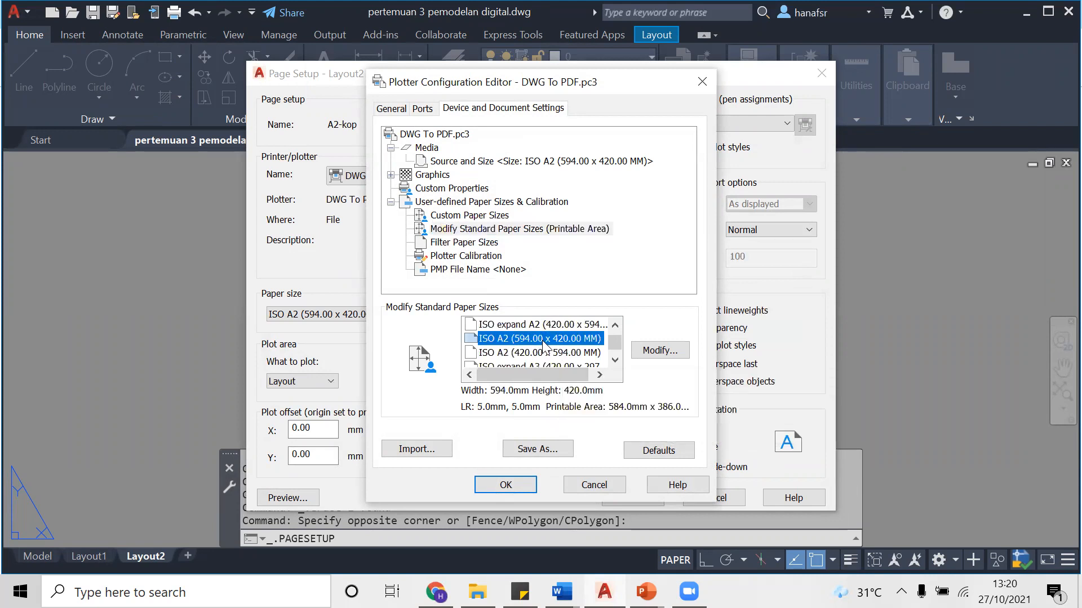
pyautogui.click(658, 355)
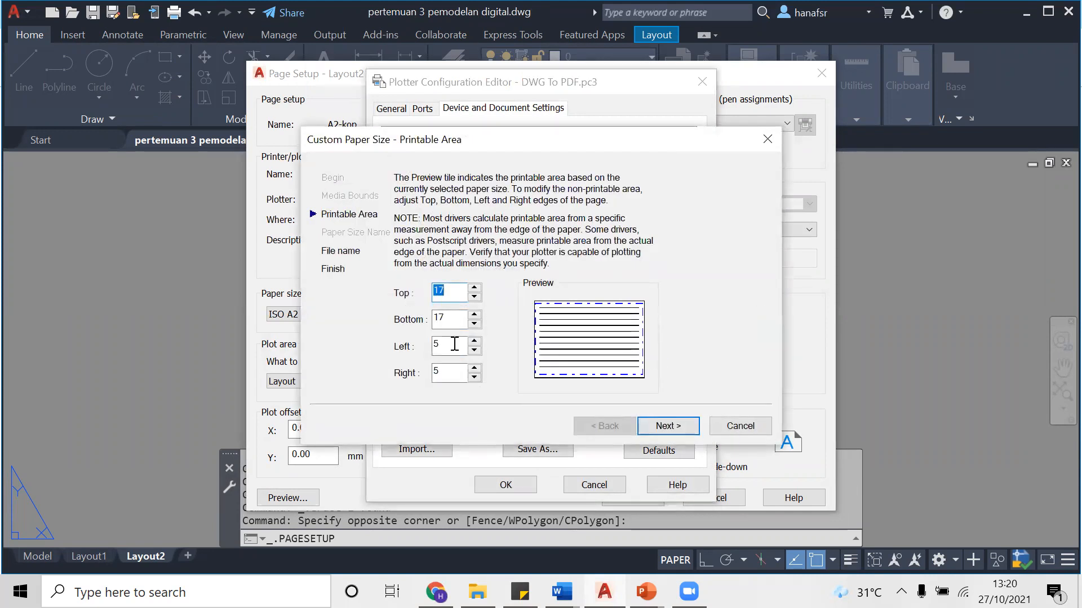
pyautogui.click(738, 426)
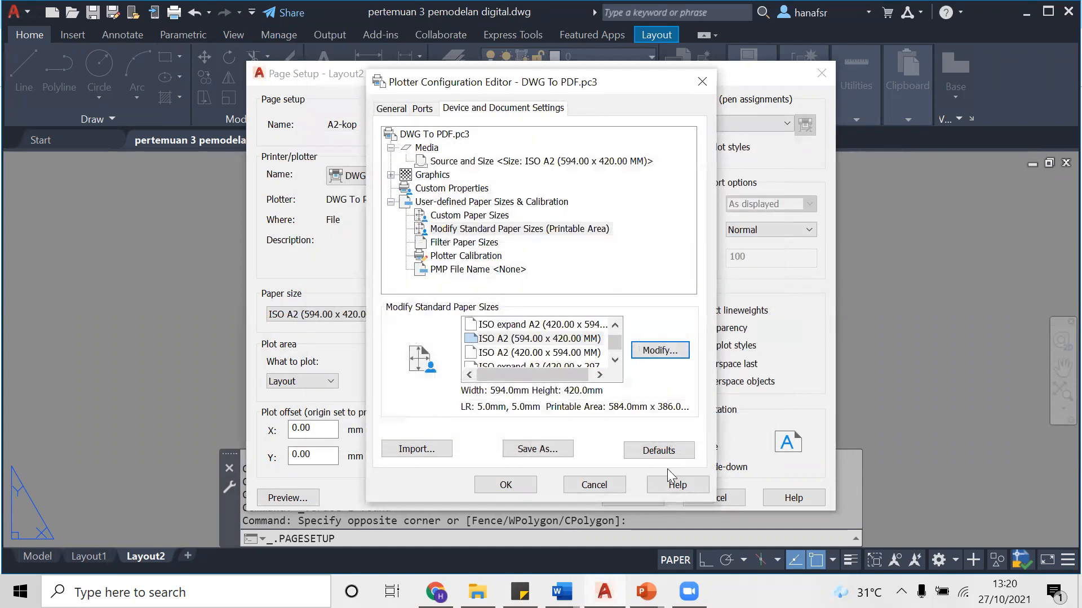
# Change the A2-kop paper size to ISO full bleed A2 (594.00 x 420.00 MM)
pyautogui.click(578, 485)
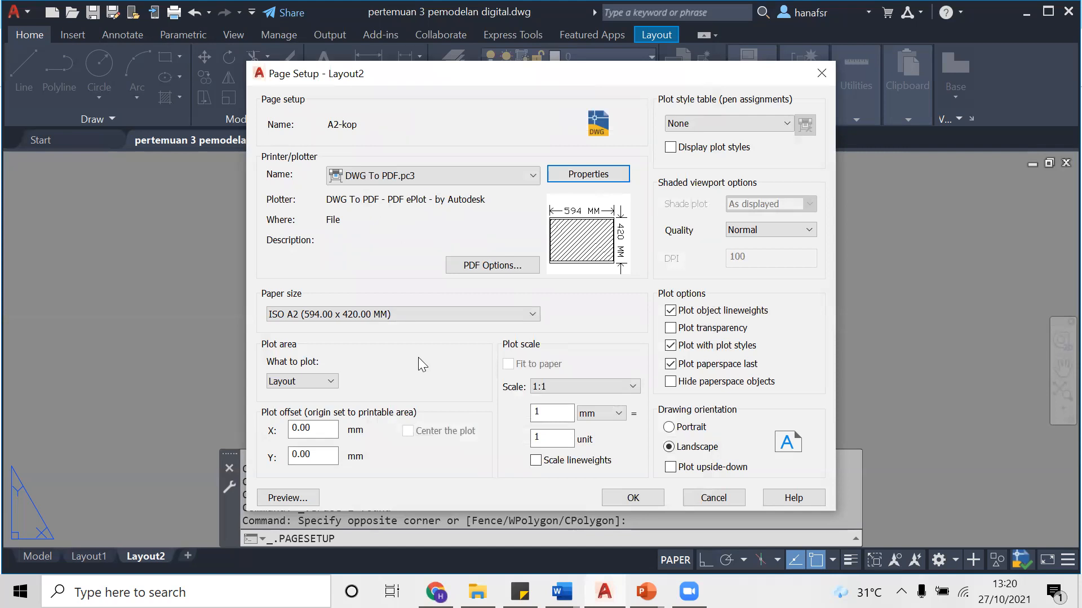
pyautogui.click(439, 313)
pyautogui.scroll(13, 366, 257)
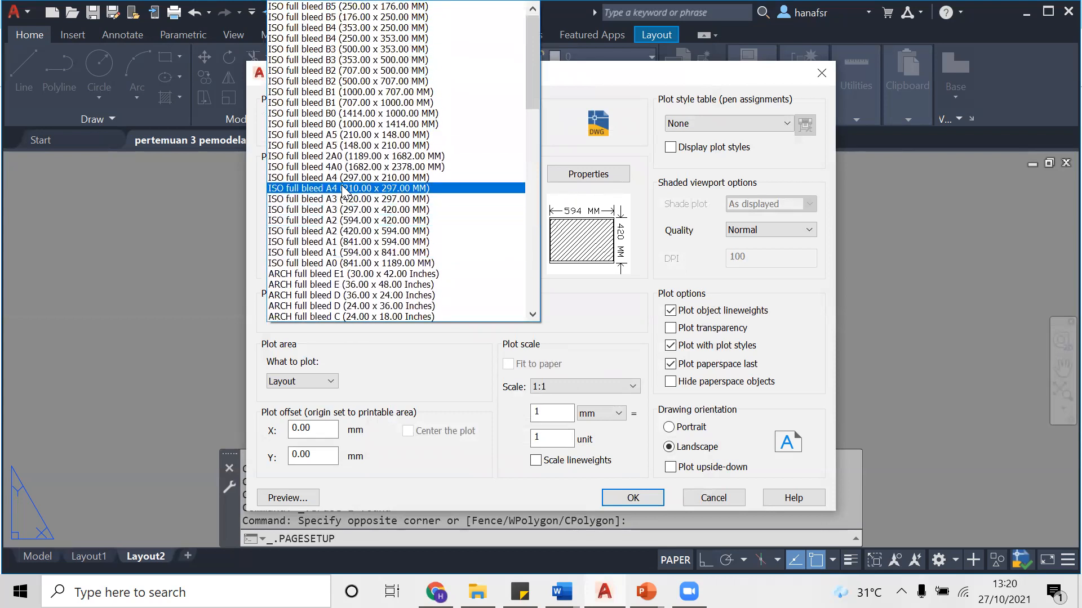
pyautogui.click(332, 220)
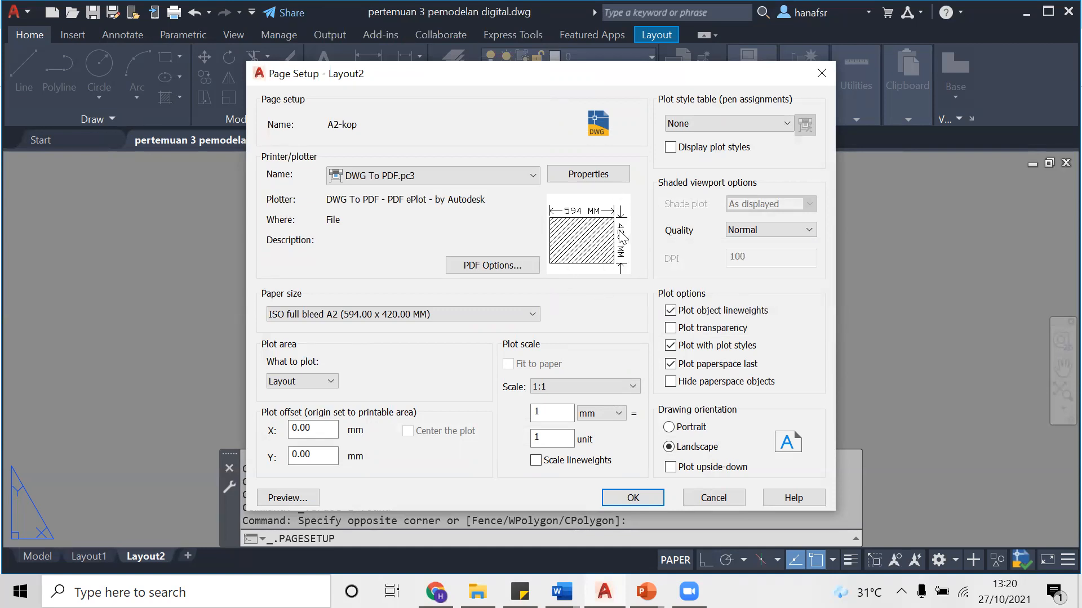
# Assign the monochrome.ctb plot style table to the A2-kop page setup
pyautogui.moveTo(621, 237)
pyautogui.click(689, 122)
pyautogui.click(689, 119)
pyautogui.click(692, 122)
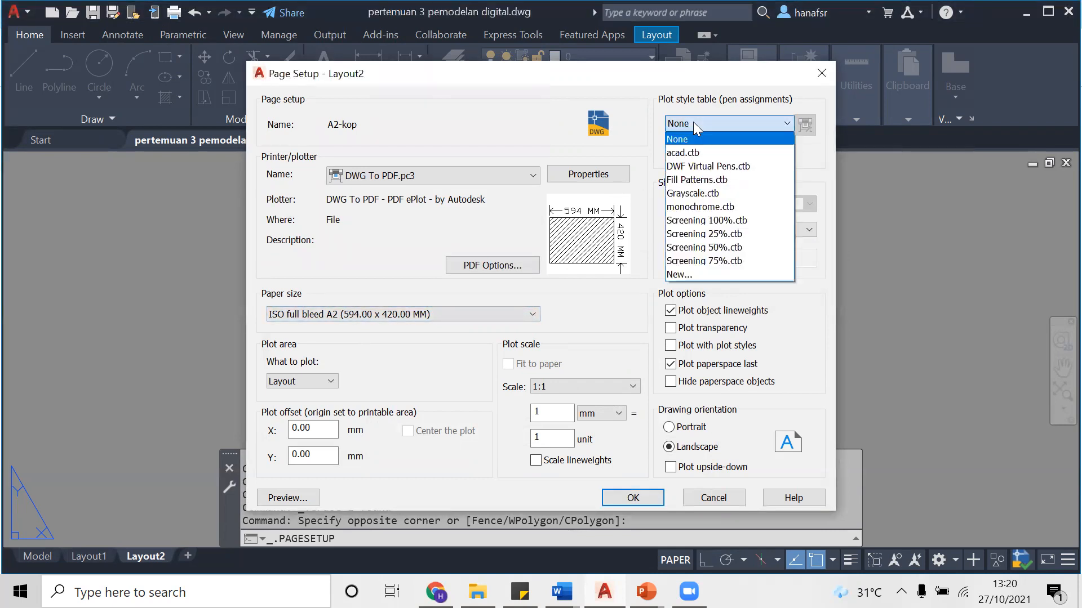
pyautogui.click(704, 206)
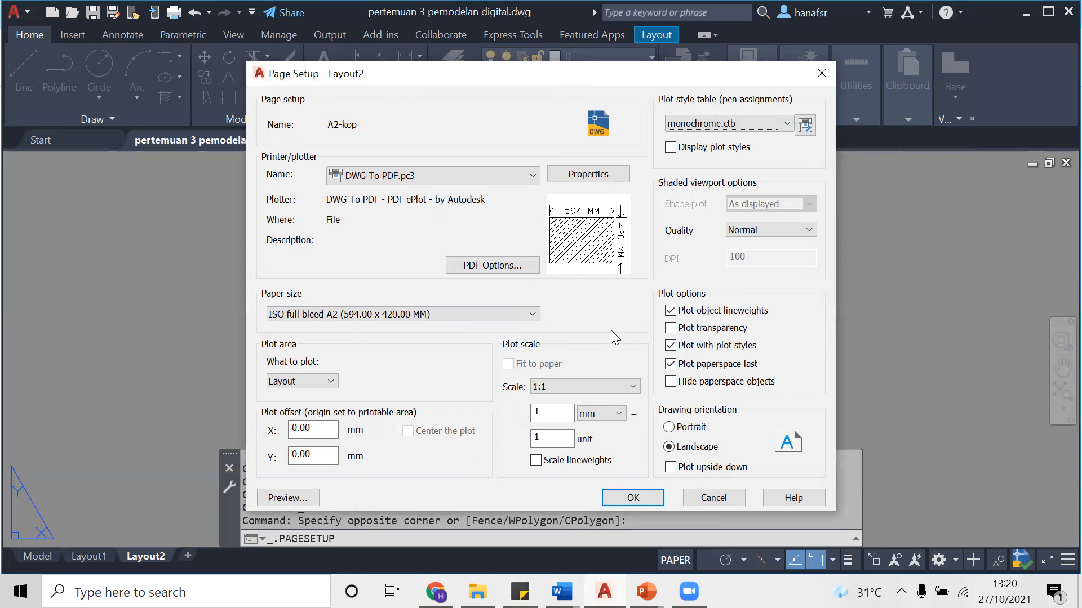
pyautogui.click(786, 124)
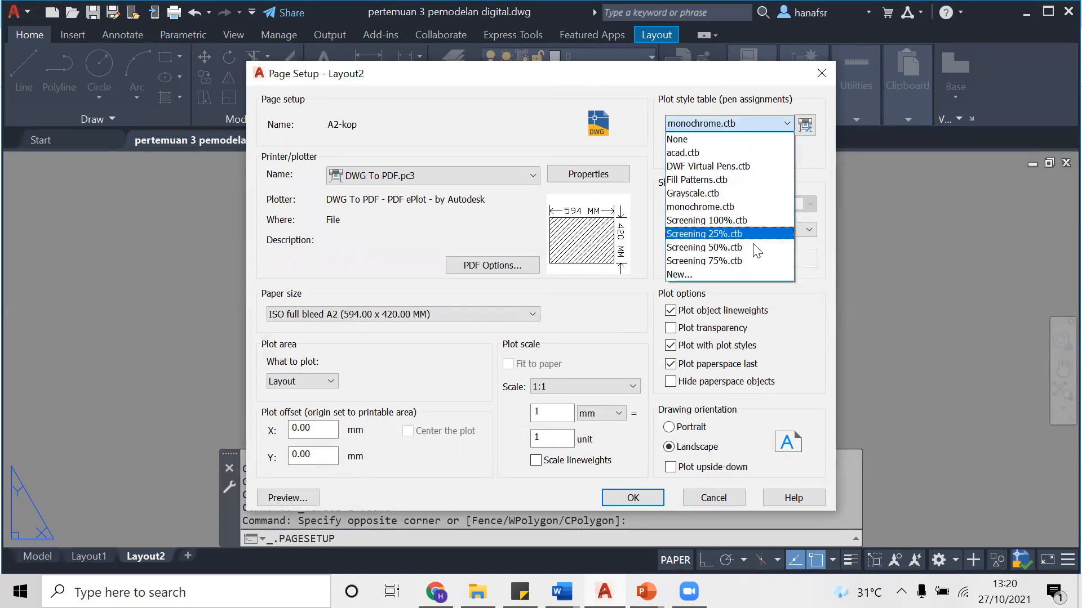
pyautogui.click(731, 272)
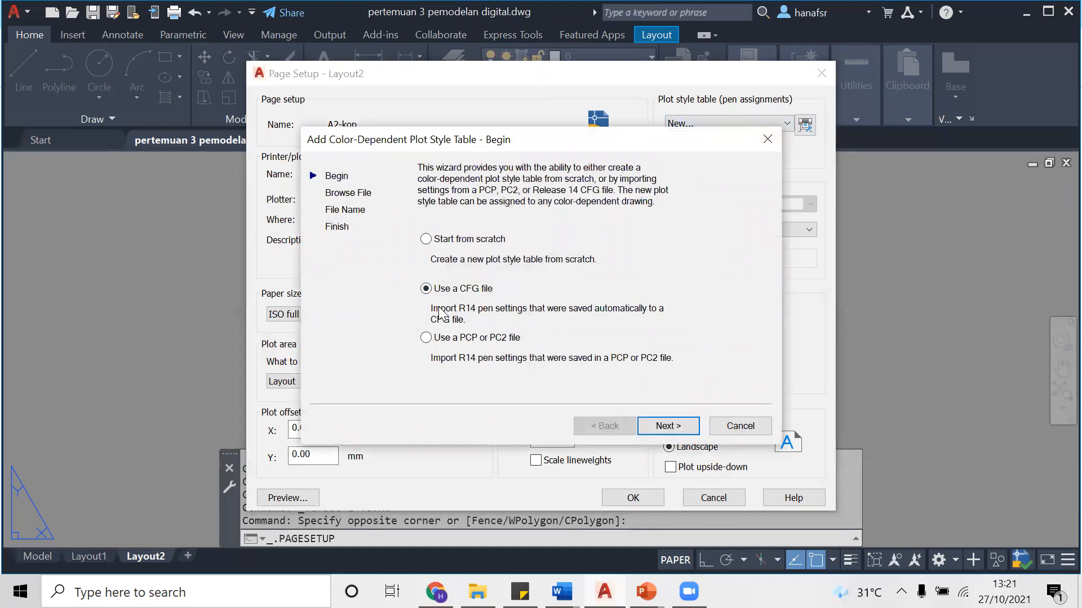
pyautogui.click(671, 427)
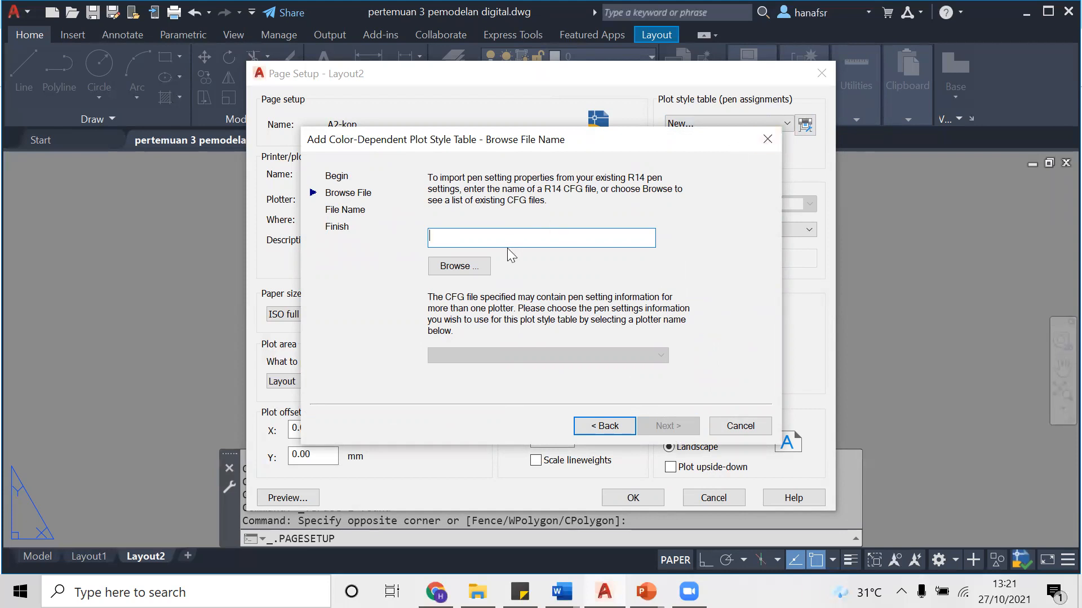
pyautogui.click(624, 427)
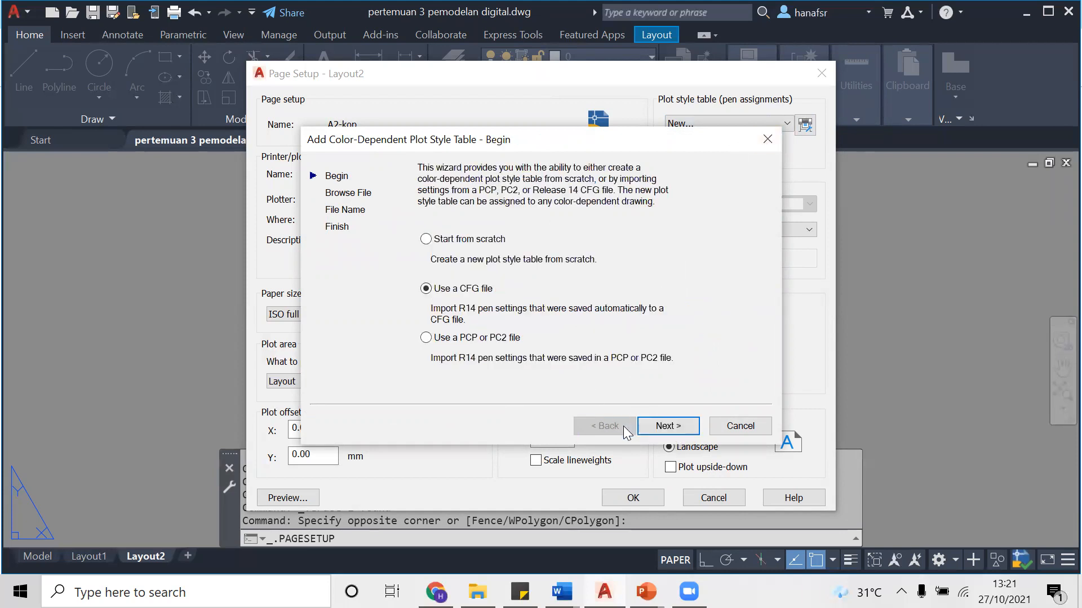
pyautogui.click(426, 239)
pyautogui.click(666, 427)
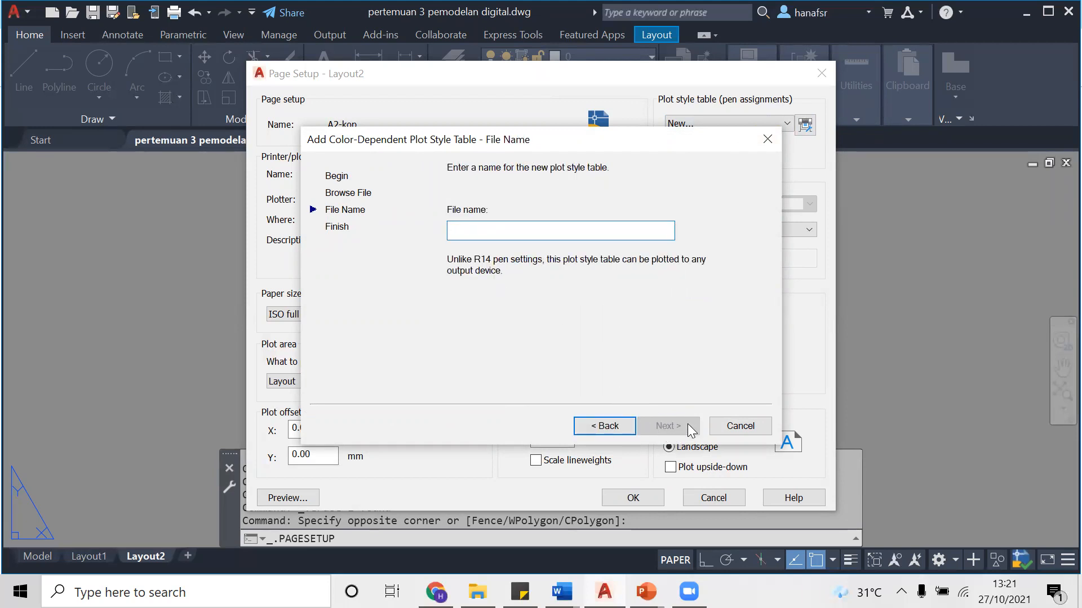
pyautogui.click(767, 140)
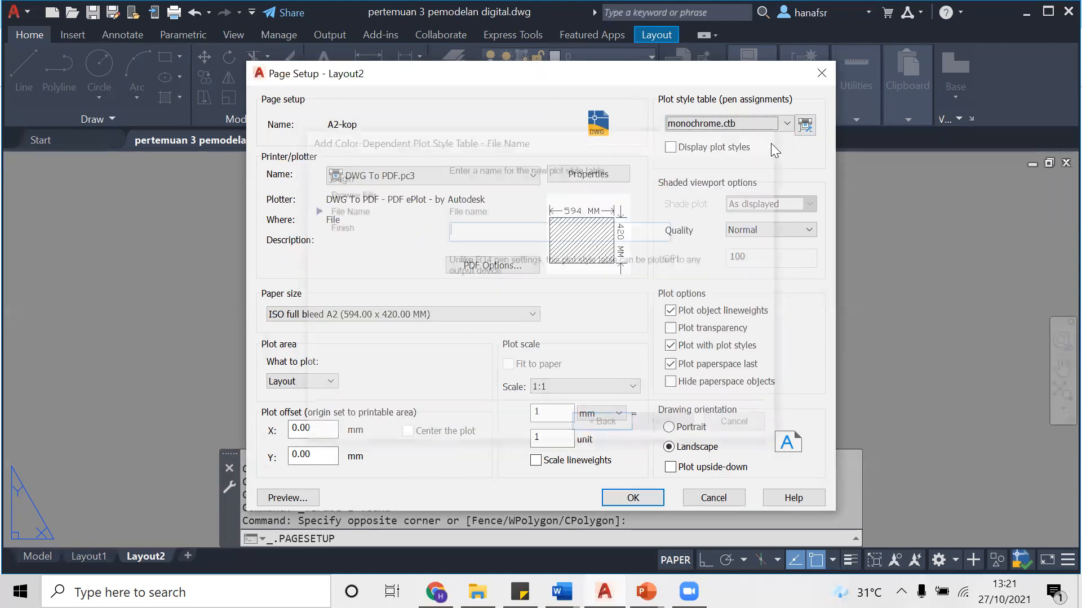
# Examine the lineweight options for the plot styles in monochrome.ctb, then cancel the table editing
pyautogui.click(806, 125)
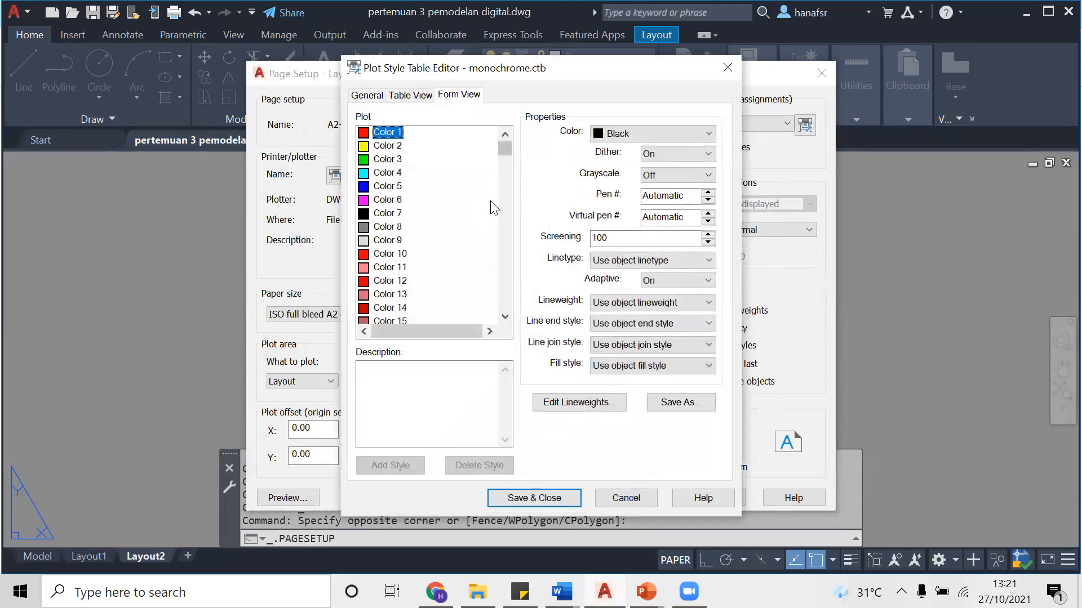
pyautogui.click(615, 302)
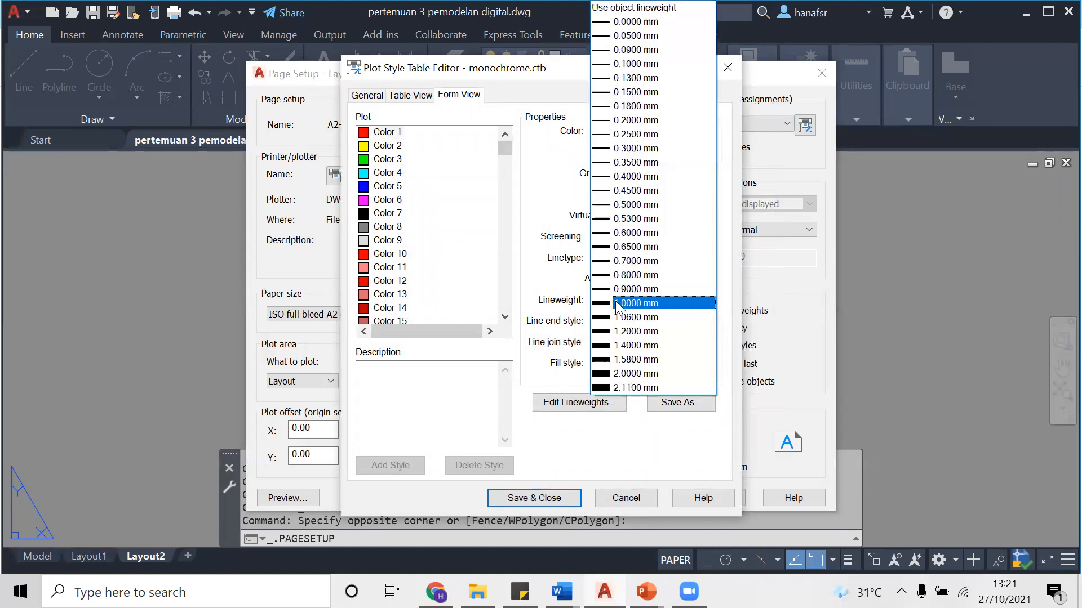
pyautogui.click(535, 178)
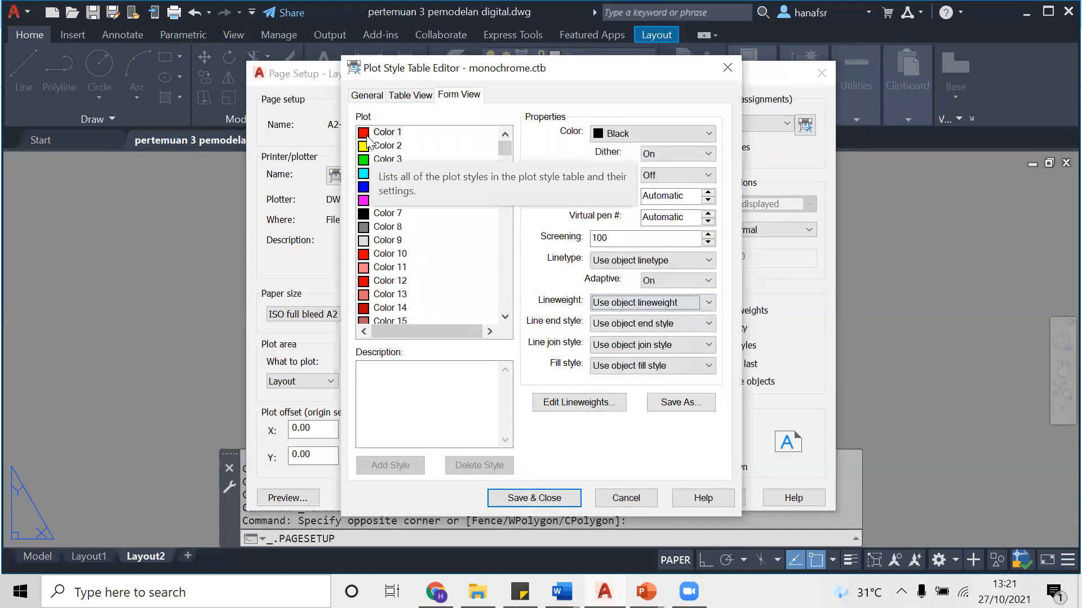
pyautogui.click(665, 304)
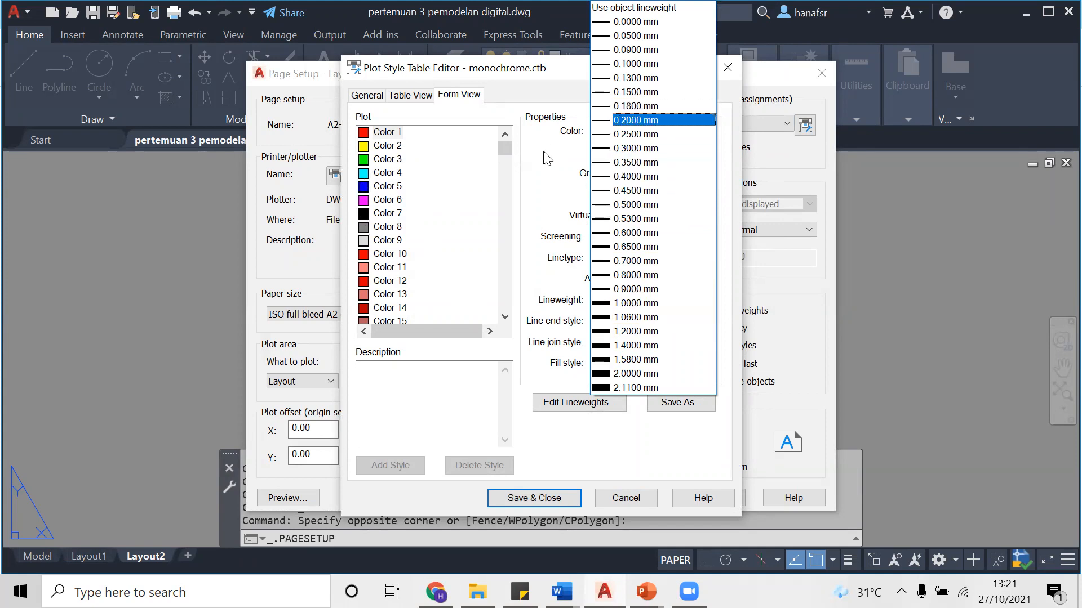
pyautogui.press('Escape')
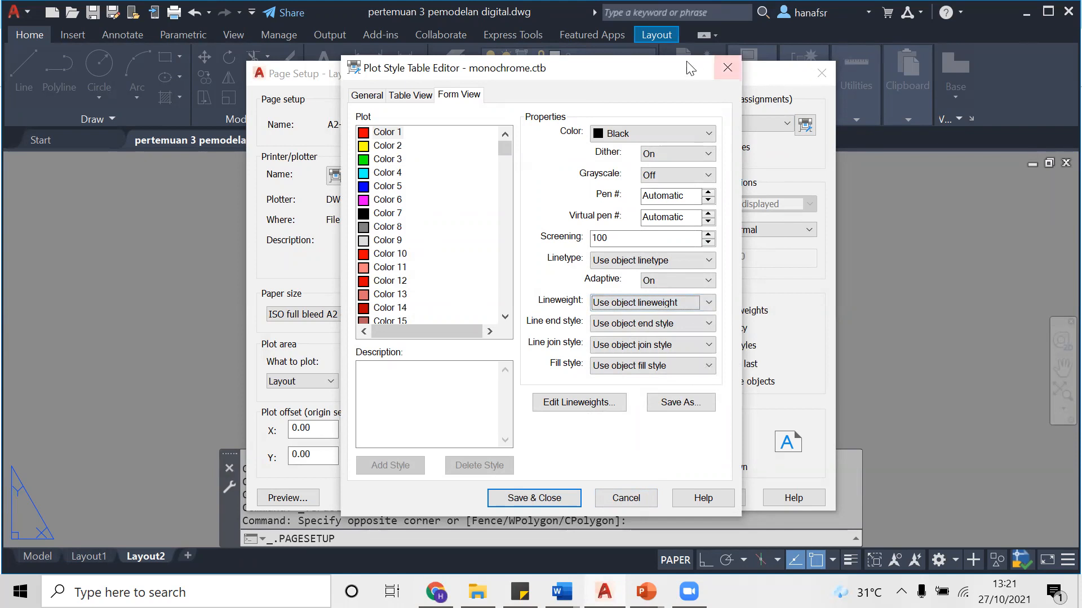
pyautogui.click(631, 497)
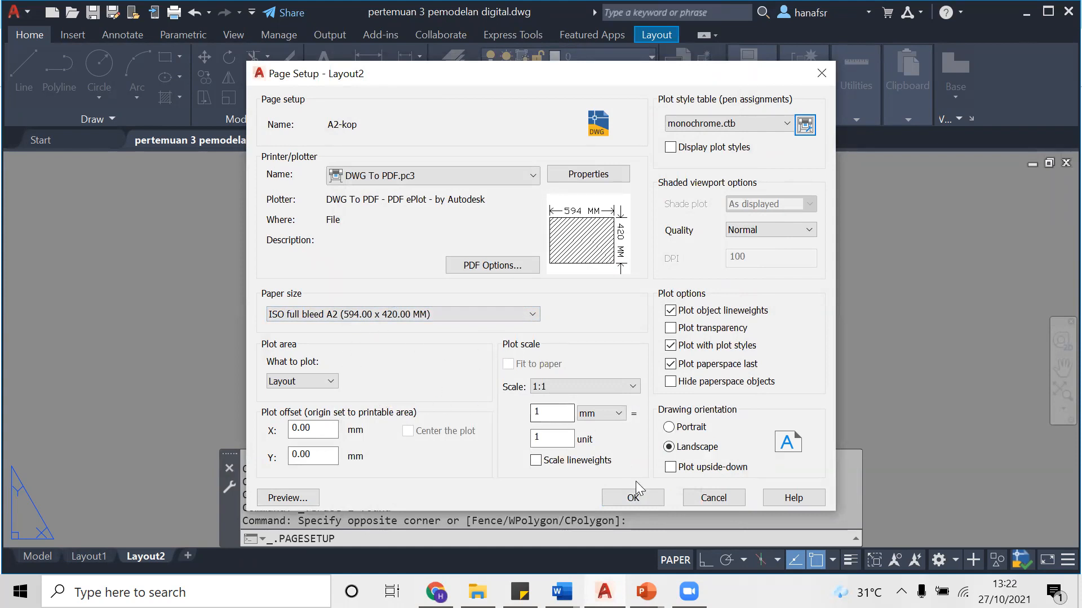
# Set the A2-kop plot scale to 10 mm = 1 unit and make A2-kop the current page setup for Layout2
pyautogui.click(557, 412)
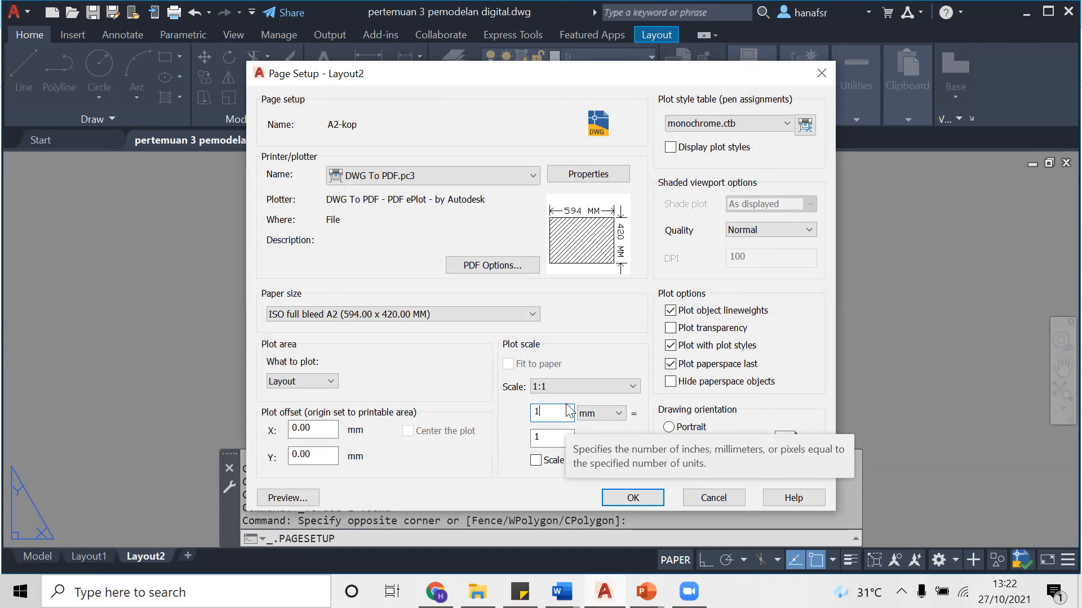
pyautogui.write('0')
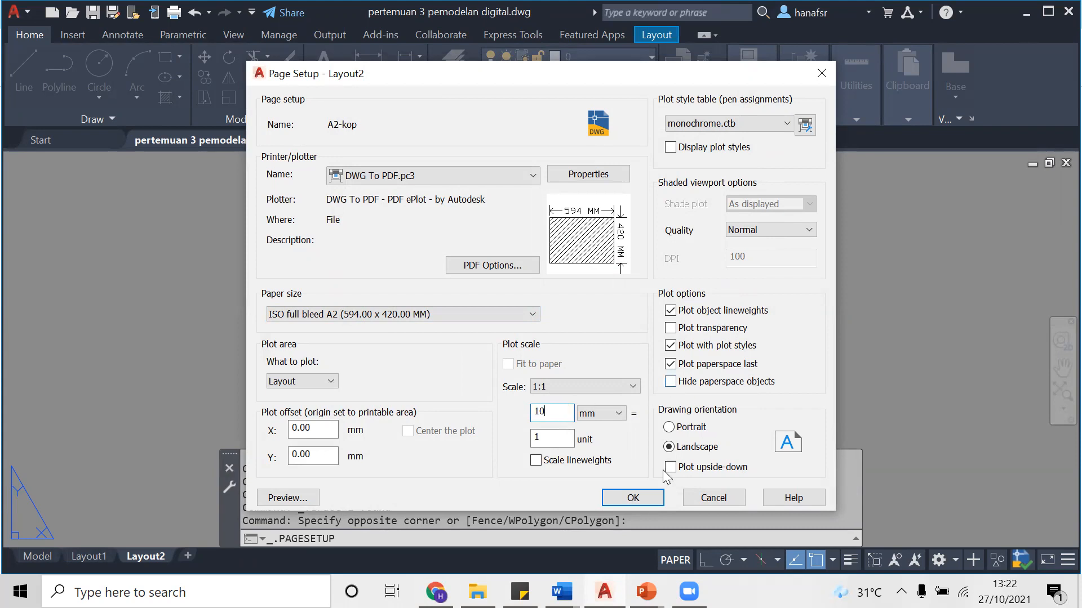
pyautogui.click(633, 498)
pyautogui.click(659, 208)
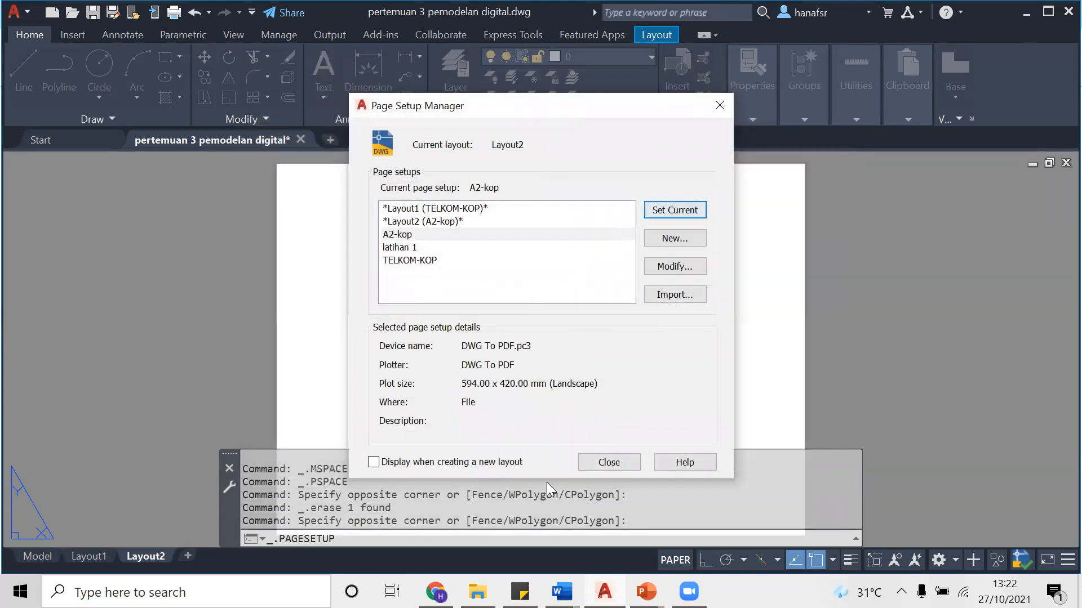
pyautogui.click(608, 462)
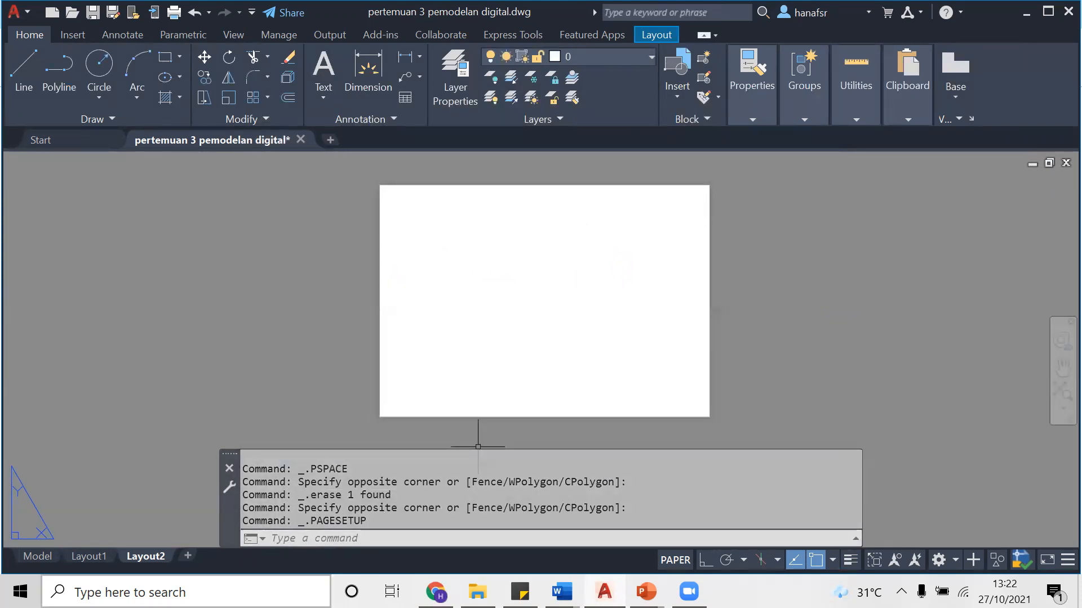
# Copy the drawing frame with its title block from model space to the clipboard
pyautogui.click(35, 556)
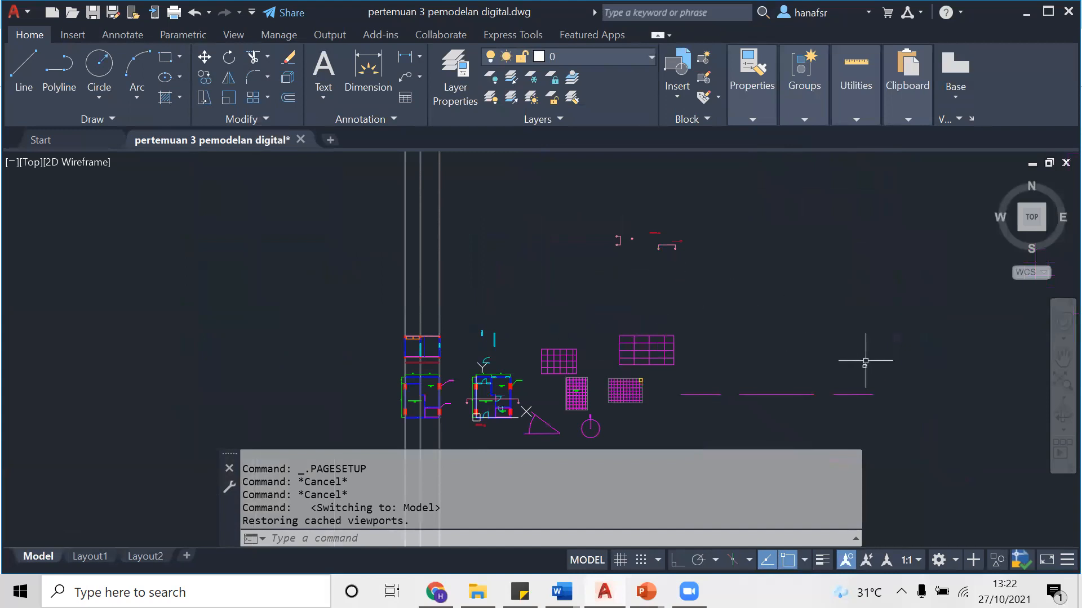
pyautogui.scroll(8, 856, 359)
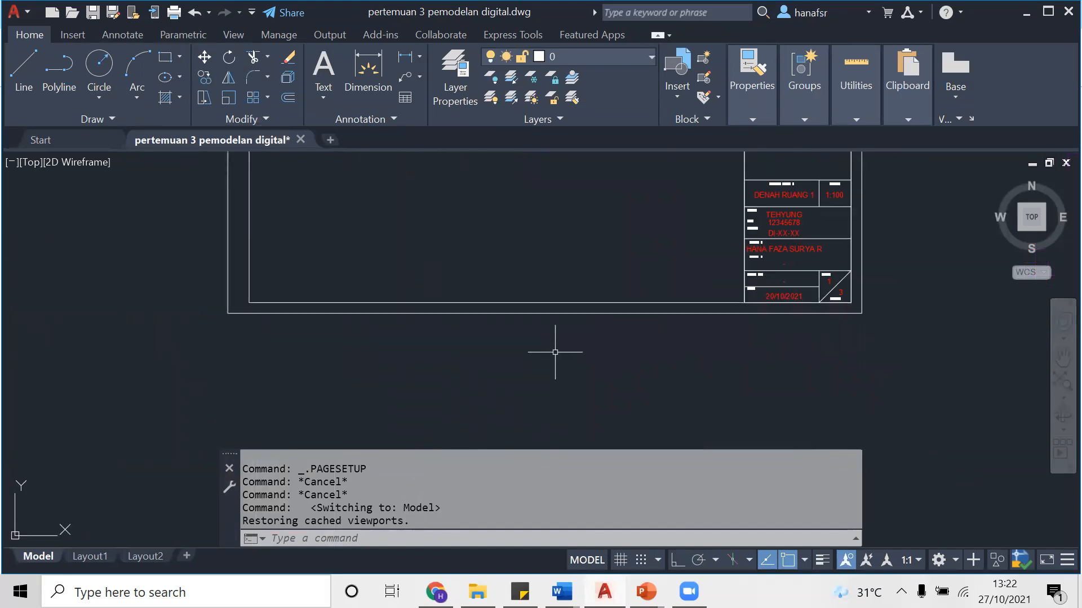
pyautogui.scroll(-4, 555, 352)
pyautogui.moveTo(627, 313); pyautogui.dragTo(640, 357, button='middle')
pyautogui.click(704, 391)
pyautogui.click(542, 339)
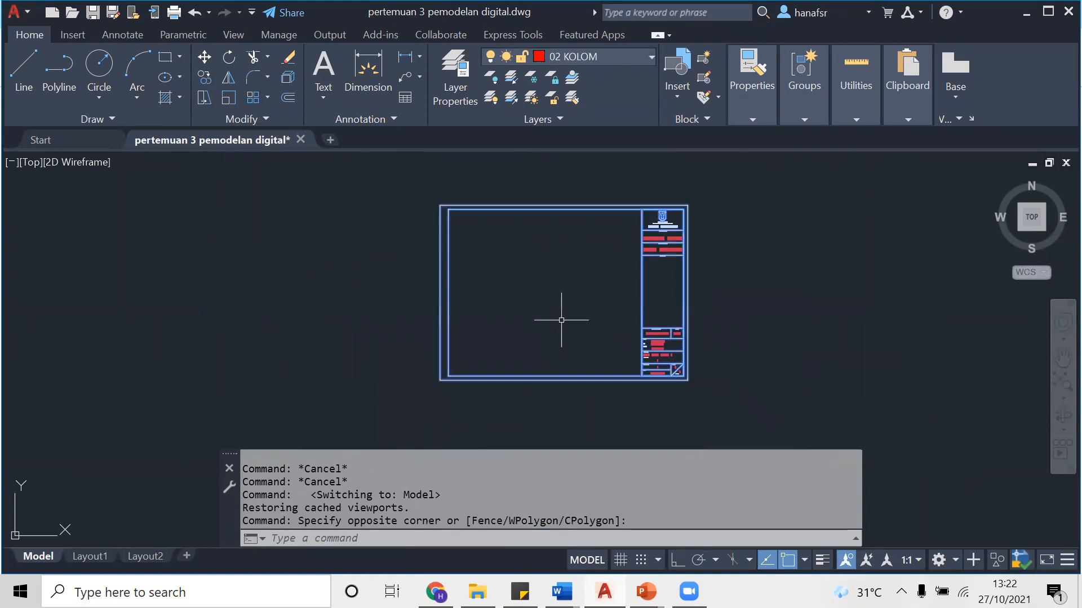
pyautogui.hotkey('ctrl', 'c')
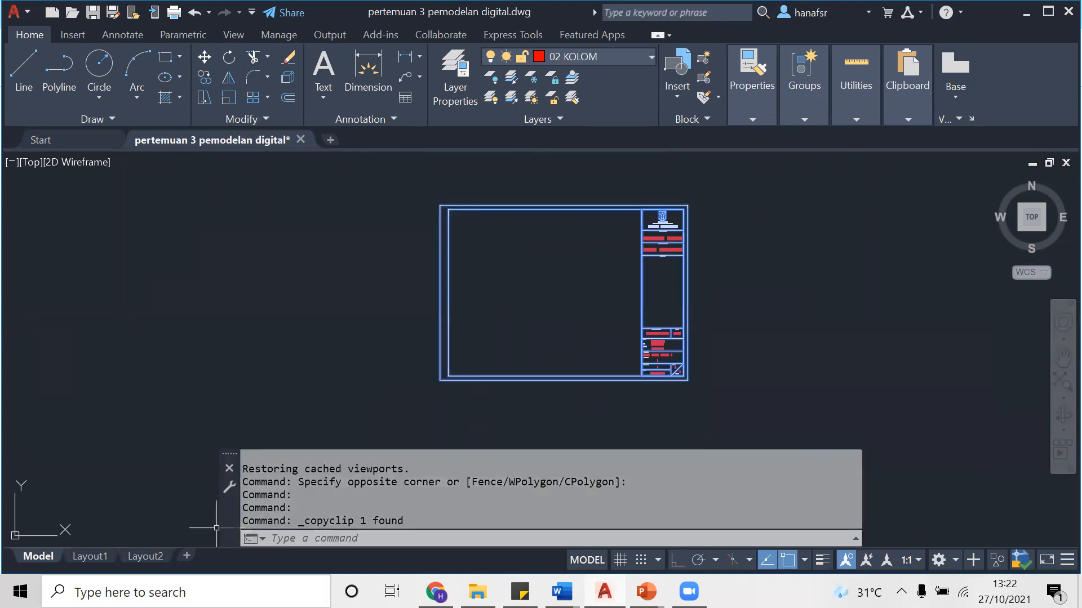
# Paste the copied title block frame into Layout2 with its insertion point at 0,0 on the sheet's lower-left corner
pyautogui.click(150, 557)
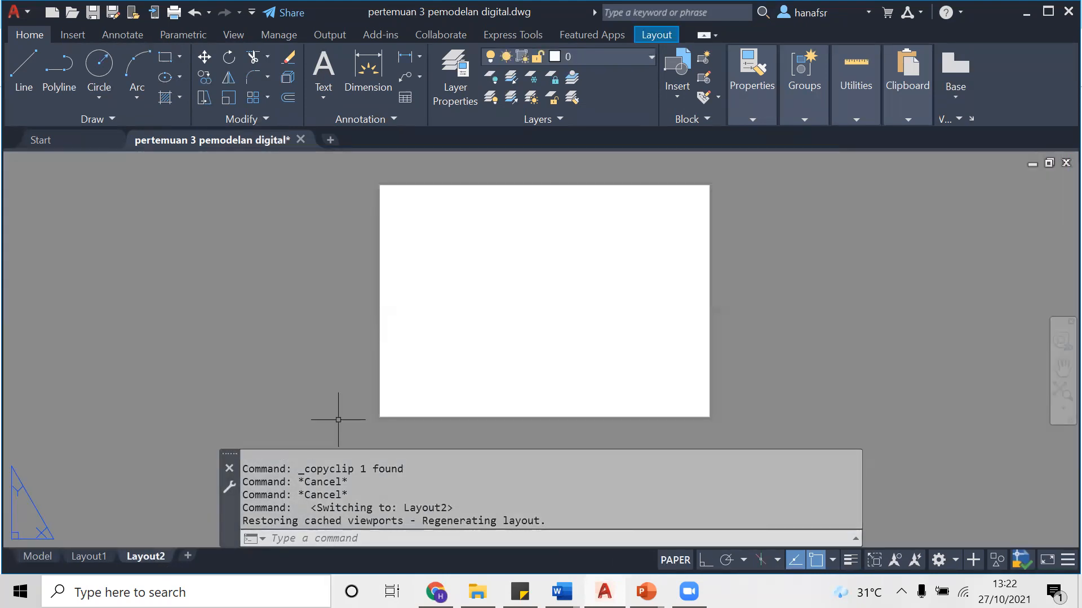
pyautogui.hotkey('ctrl', 'v')
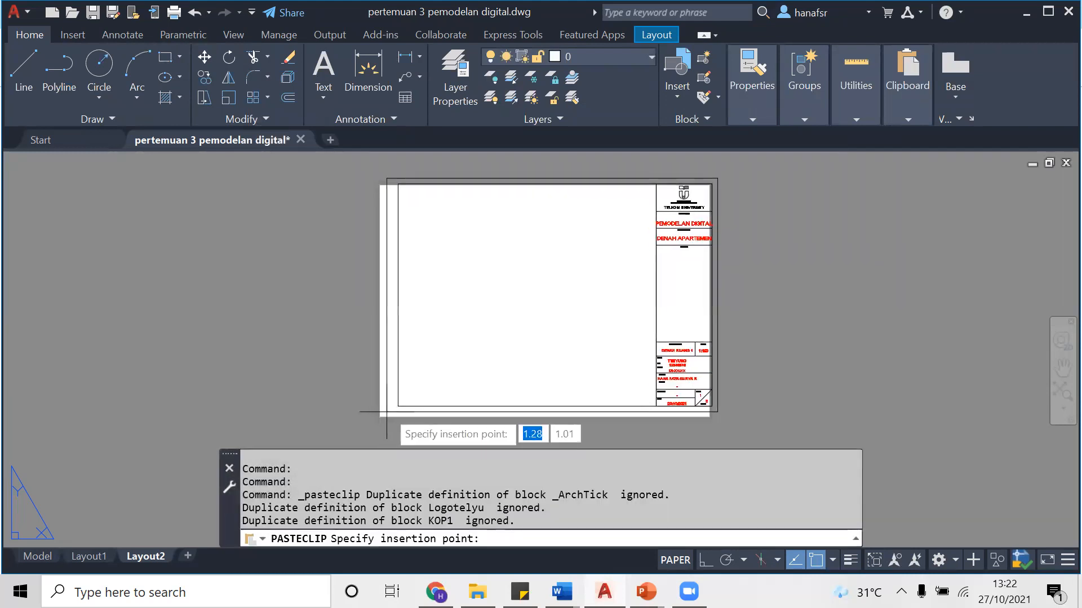
pyautogui.scroll(4, 386, 413)
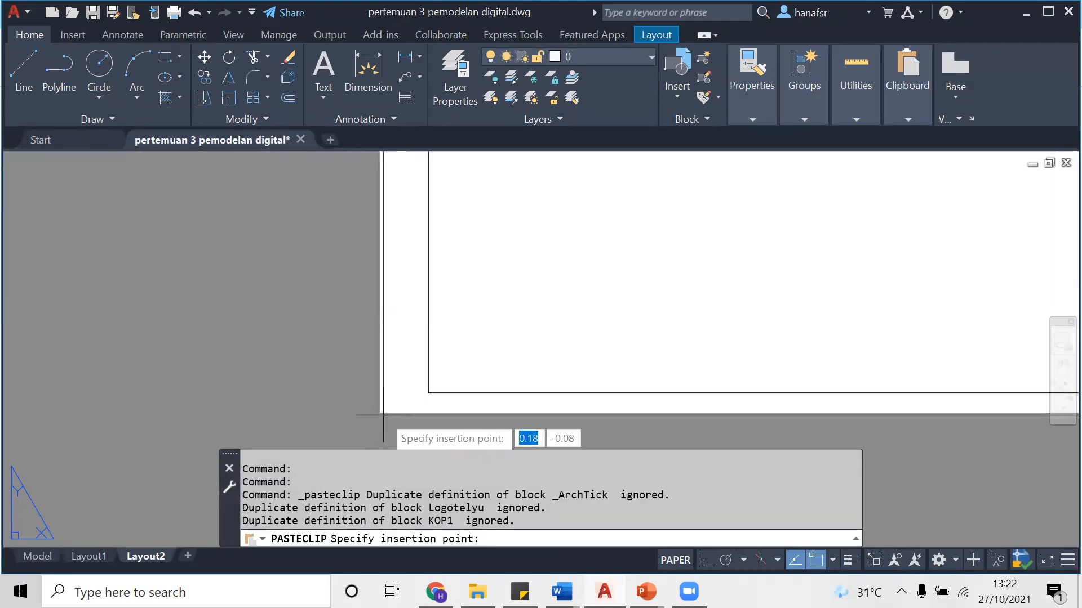
pyautogui.moveTo(376, 431); pyautogui.dragTo(438, 238, button='middle')
pyautogui.scroll(5, 420, 296)
pyautogui.scroll(2, 369, 386)
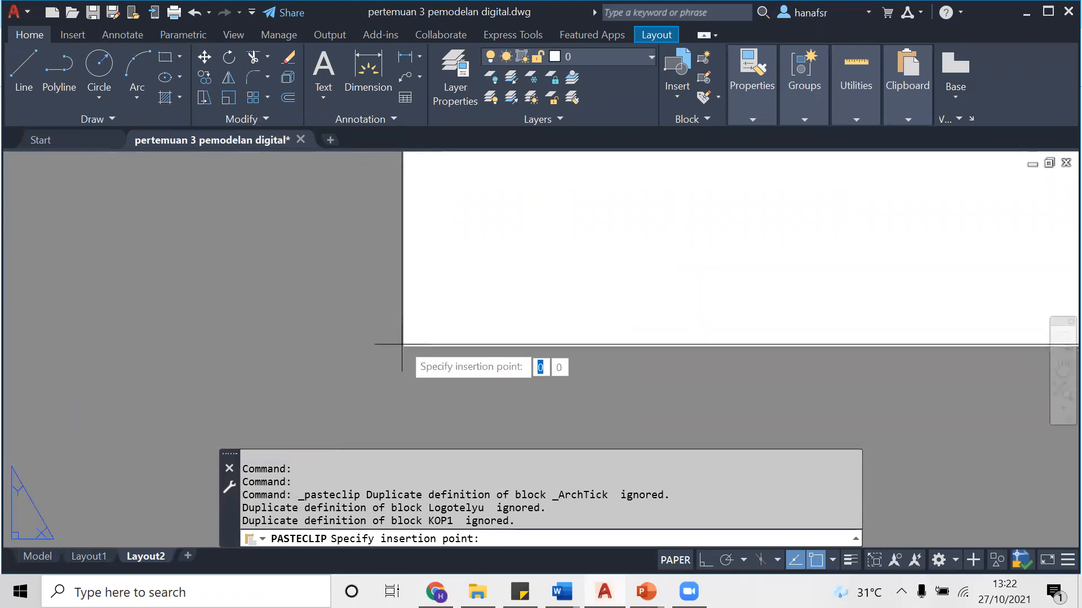
pyautogui.click(403, 344)
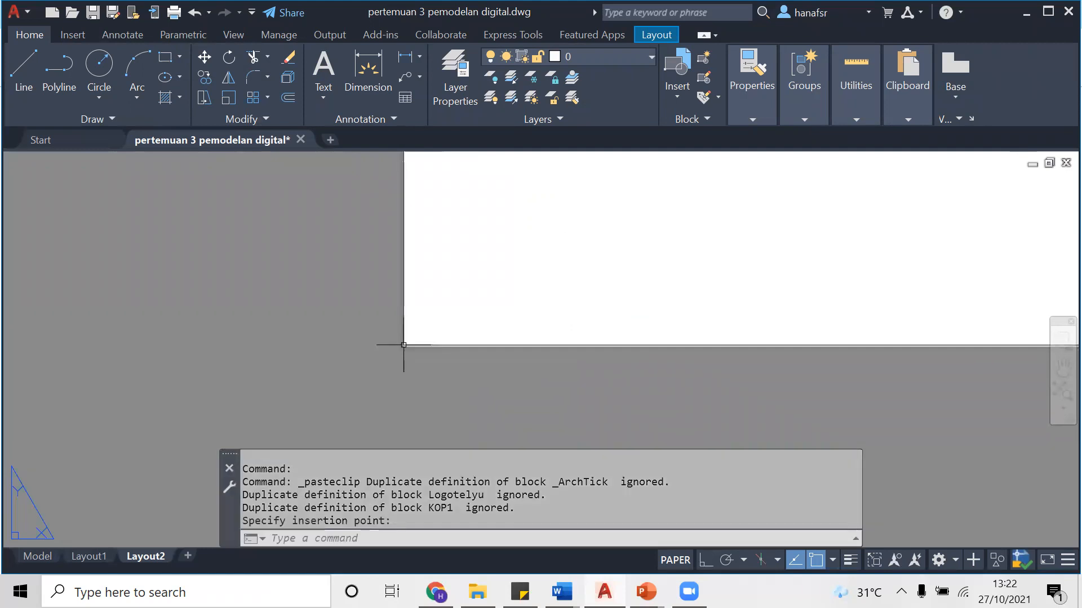
# Examine how the pasted title block frame aligns with the edges of the Layout2 sheet
pyautogui.scroll(-6, 403, 345)
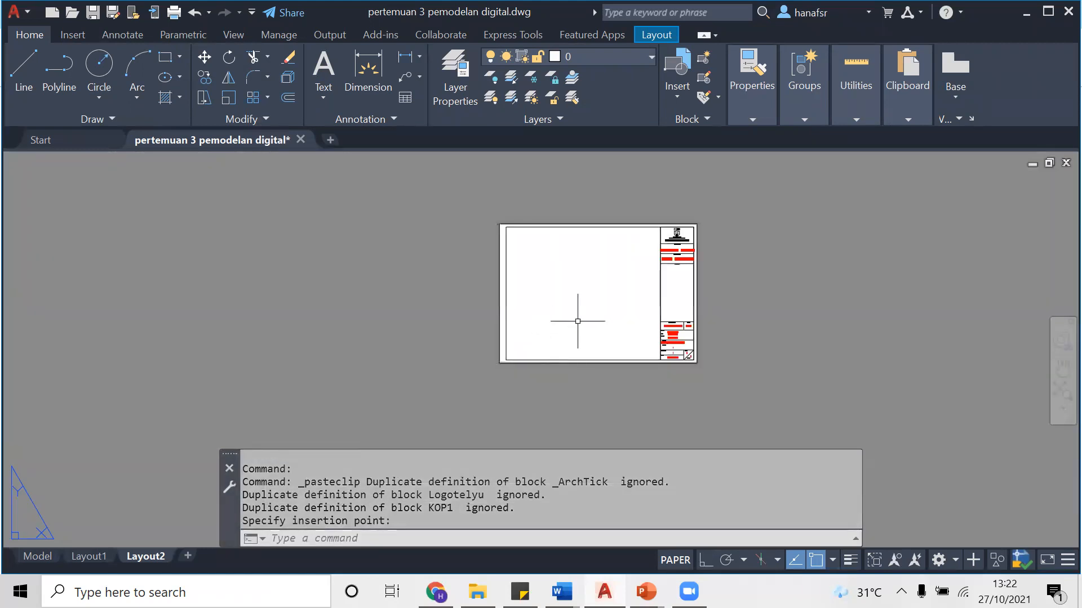
pyautogui.moveTo(578, 321); pyautogui.dragTo(567, 311, button='middle')
pyautogui.scroll(6, 603, 244)
pyautogui.moveTo(640, 201); pyautogui.dragTo(614, 324, button='middle')
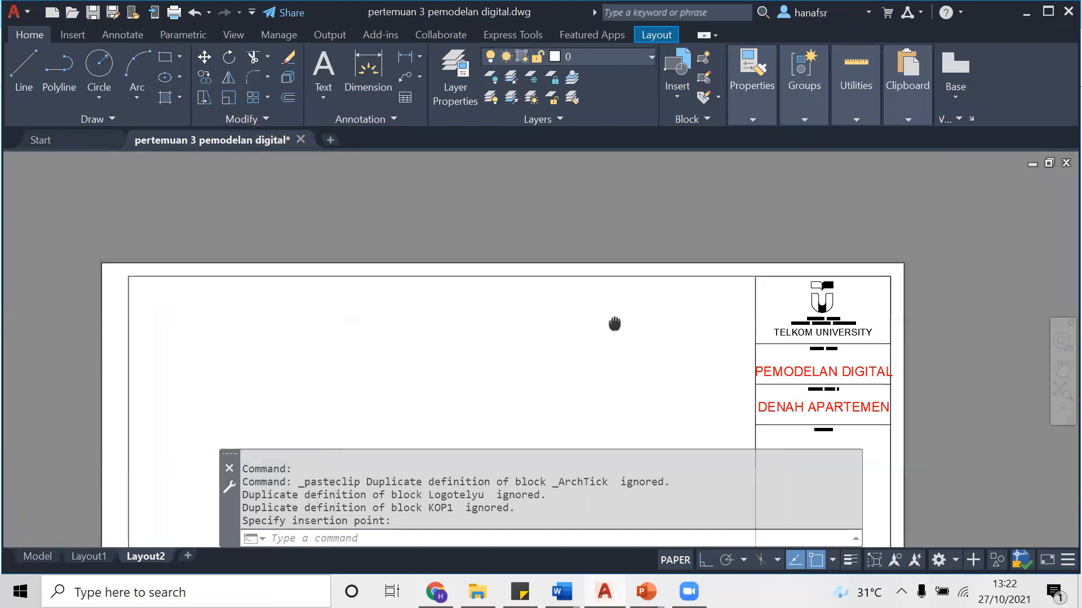
pyautogui.scroll(10, 622, 269)
pyautogui.scroll(-8, 622, 268)
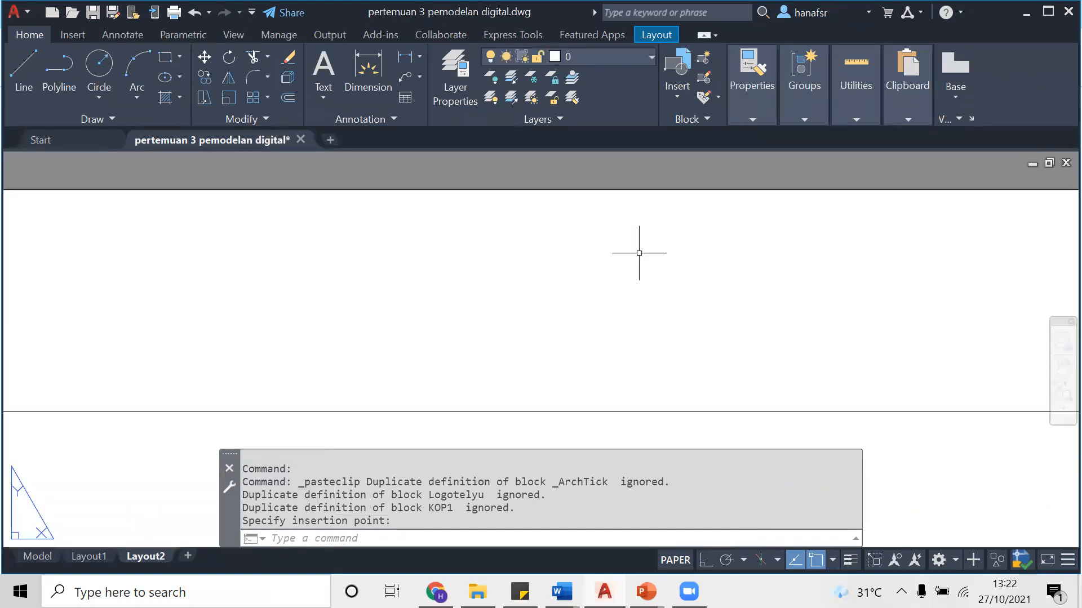
pyautogui.scroll(5, 563, 366)
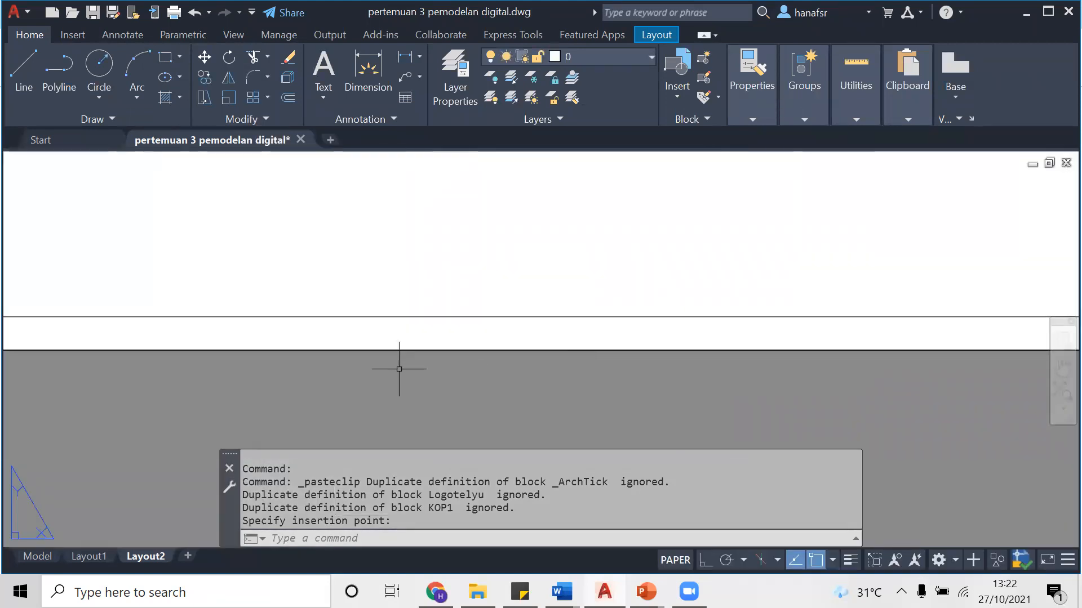
pyautogui.scroll(-10, 430, 338)
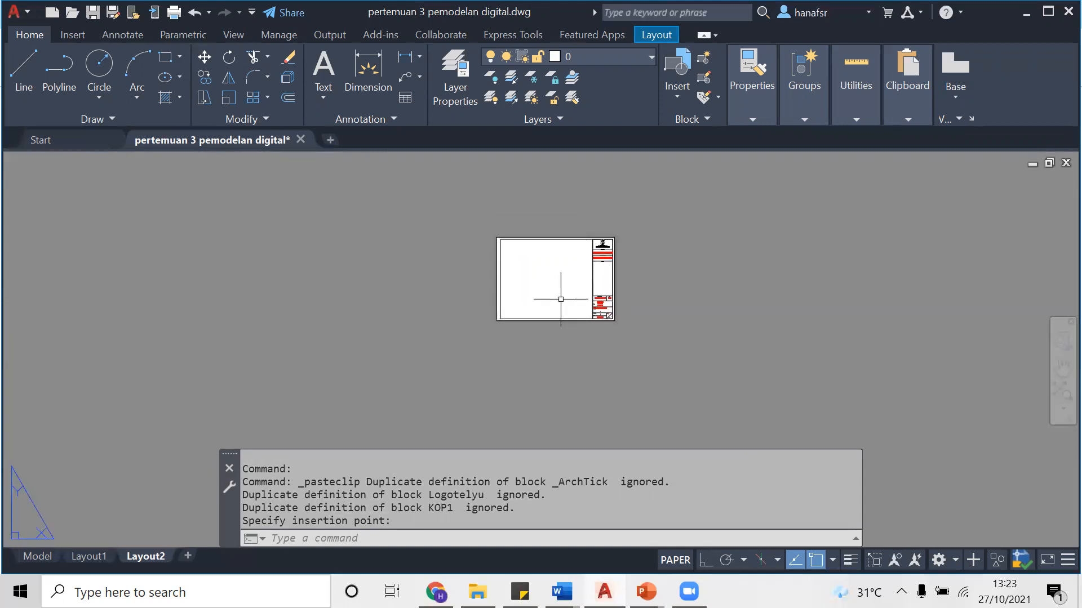
# Create a rectangular viewport with MVIEW in Layout2 that fills the empty drawing area of the frame beside the title block
pyautogui.scroll(3, 549, 285)
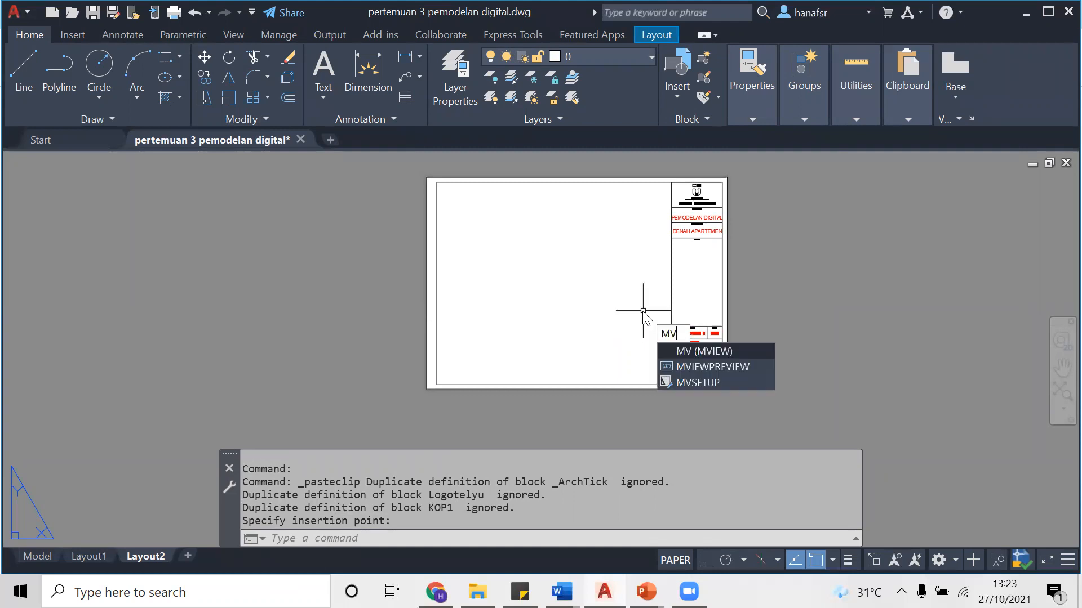
pyautogui.press('Return')
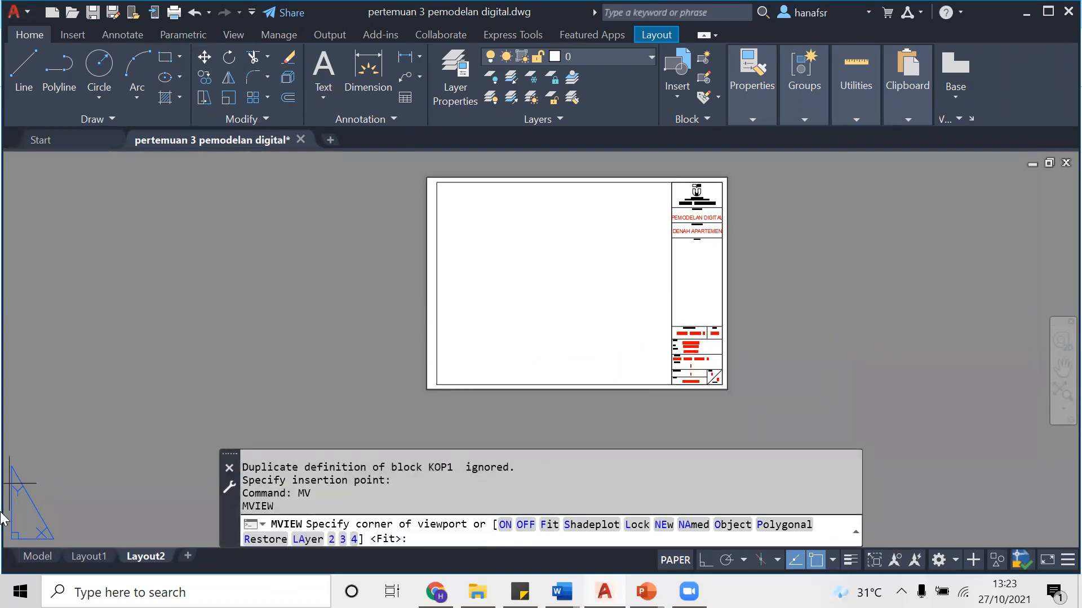
pyautogui.click(435, 182)
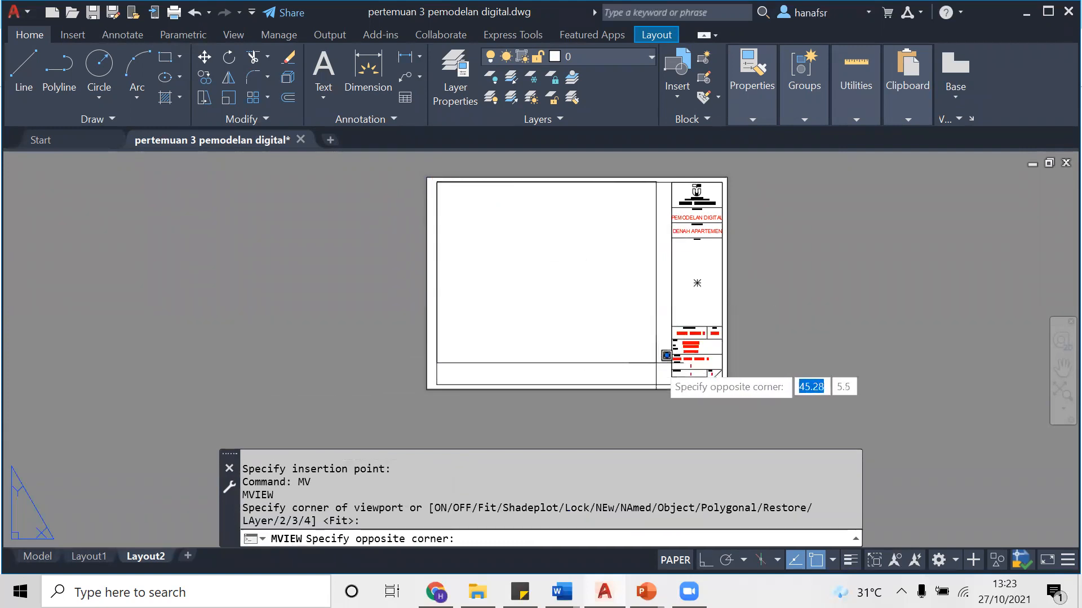
pyautogui.click(671, 384)
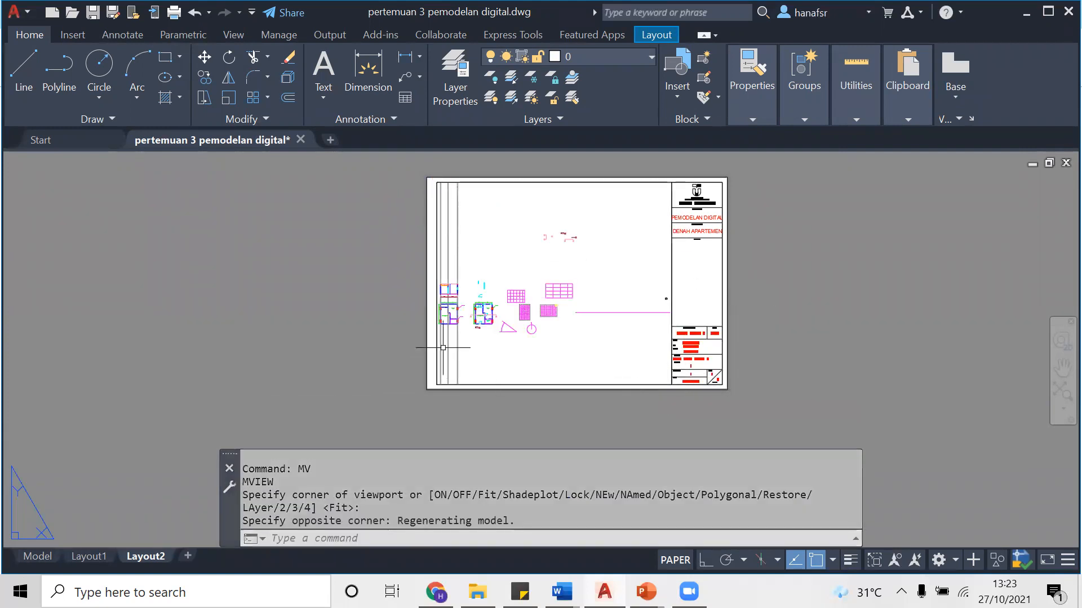
# Activate the new viewport's model space and bring the dimensioned apartment floor plan into the middle of it
pyautogui.doubleClick(487, 338)
pyautogui.scroll(5, 487, 332)
pyautogui.moveTo(489, 325); pyautogui.dragTo(540, 320, button='middle')
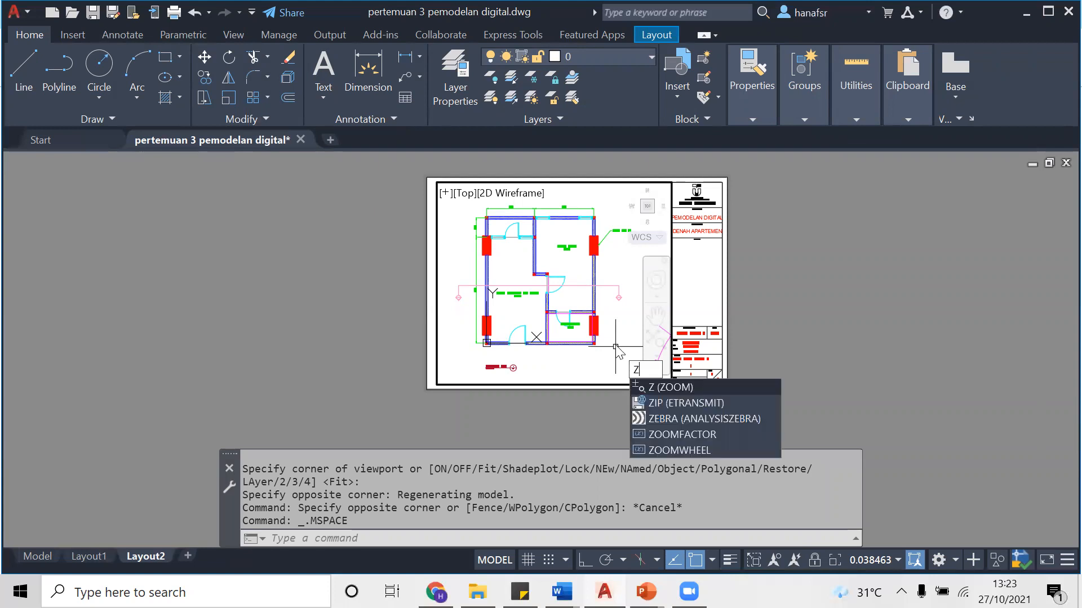
# Scale the viewport contents to 1/25xp with the Zoom Scale option and return to paper space
pyautogui.press('Return')
pyautogui.write('s')
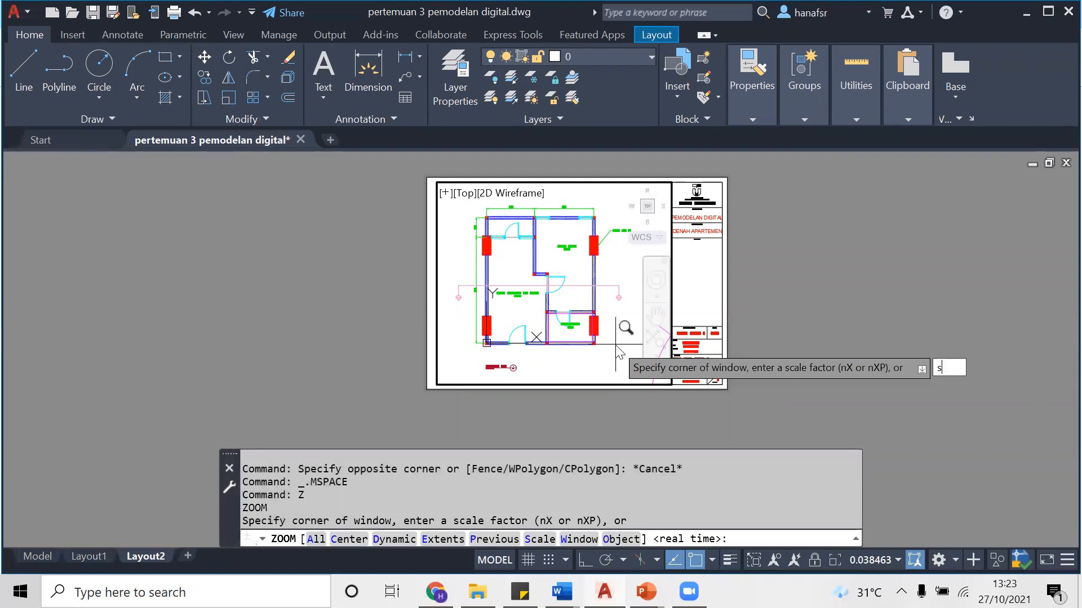
pyautogui.press('Return')
pyautogui.write('1/25xp')
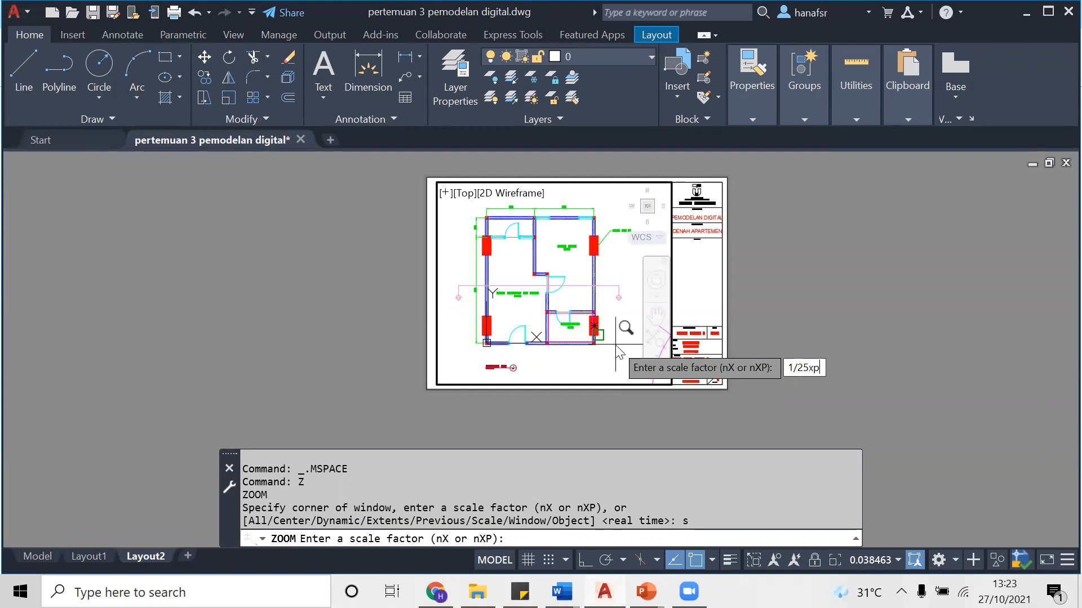
pyautogui.press('Return')
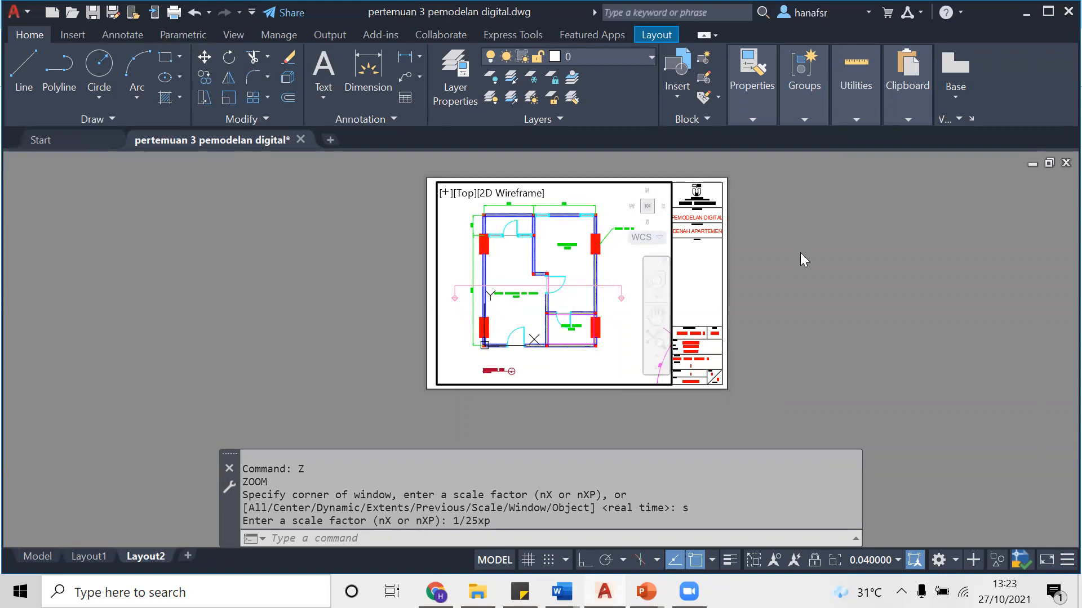
pyautogui.doubleClick(787, 275)
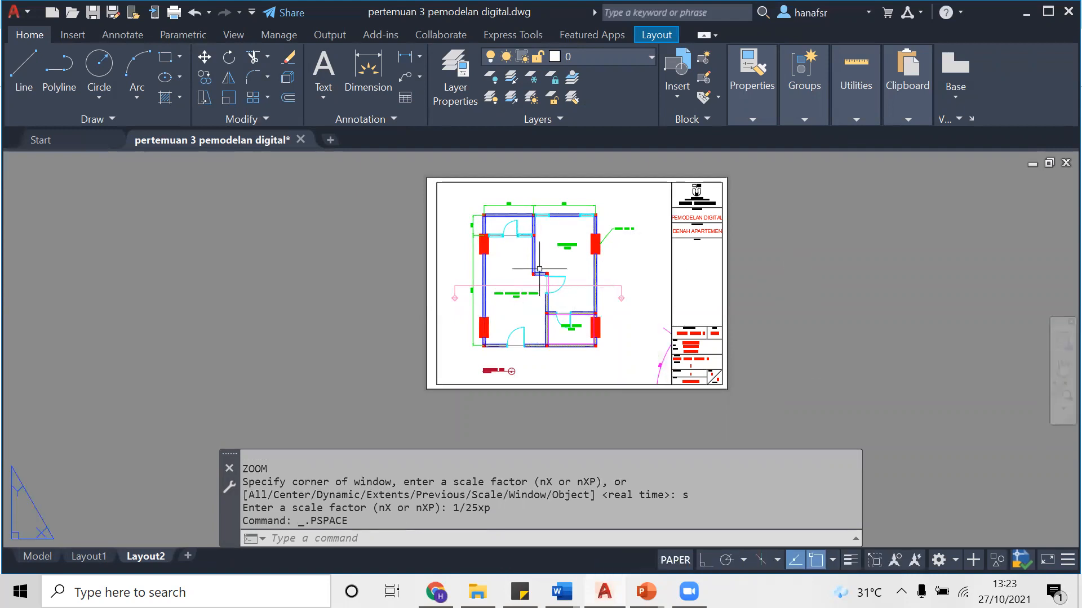
# Stretch the viewport's right edge inward to crop out the stray magenta curve beside the title block
pyautogui.scroll(2, 515, 296)
pyautogui.scroll(2, 515, 296)
pyautogui.scroll(-2, 557, 300)
pyautogui.moveTo(560, 307); pyautogui.dragTo(602, 324, button='middle')
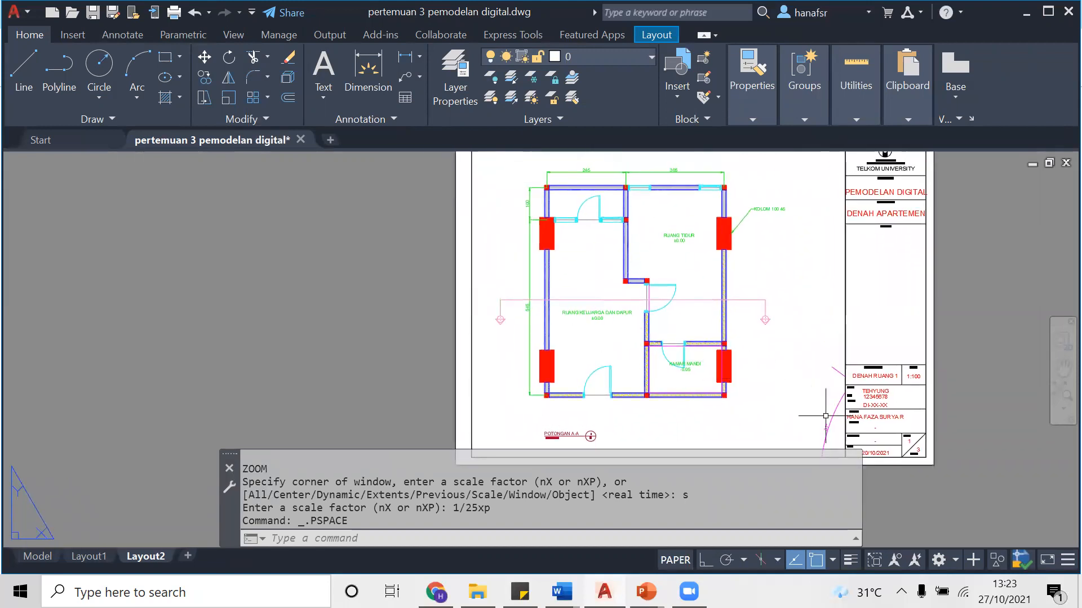
pyautogui.scroll(-3, 687, 358)
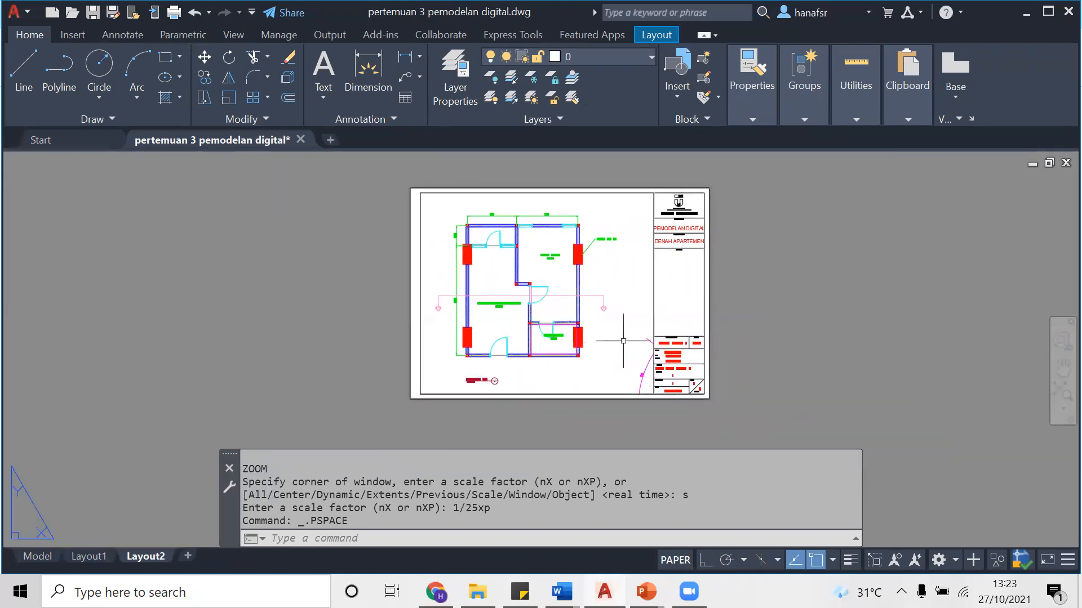
pyautogui.click(653, 324)
pyautogui.click(653, 394)
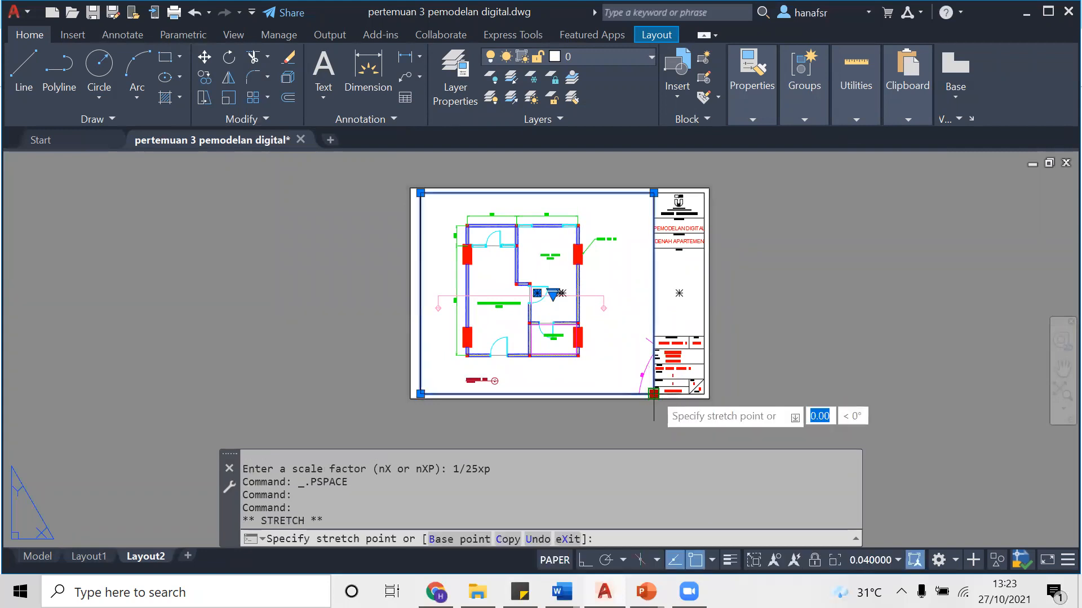
pyautogui.click(617, 393)
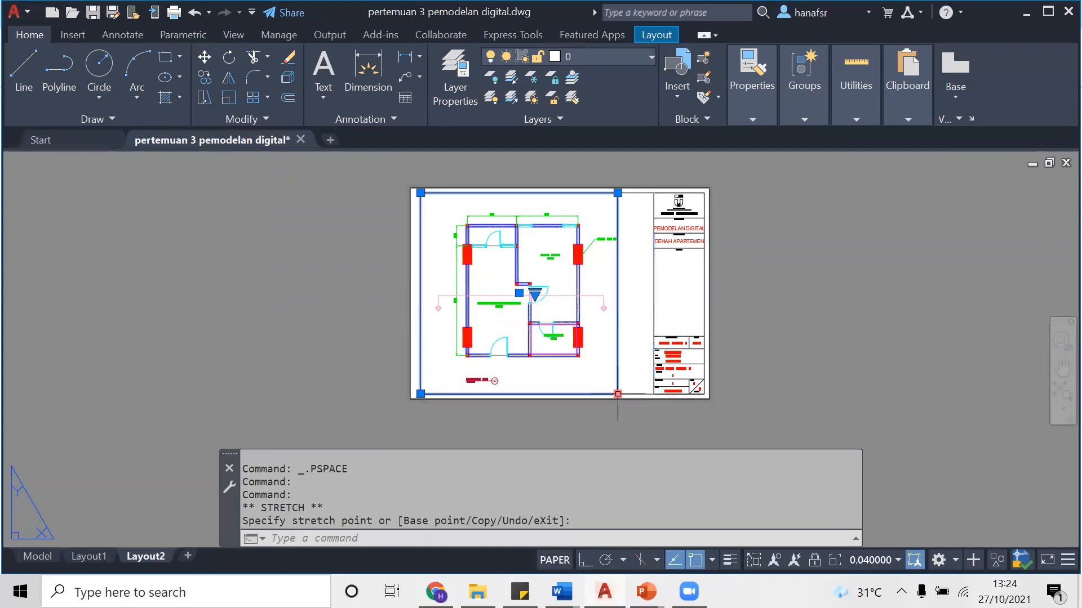
# Widen the viewport slightly at its lower-right corner so the whole column label fits inside, and deselect it
pyautogui.click(617, 394)
pyautogui.click(627, 395)
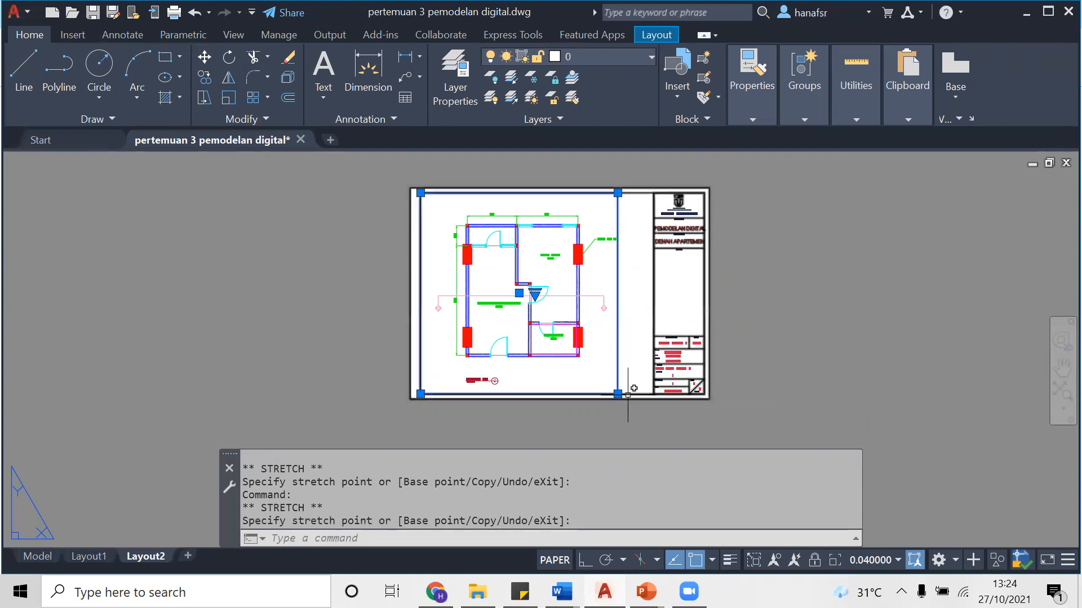
pyautogui.click(618, 394)
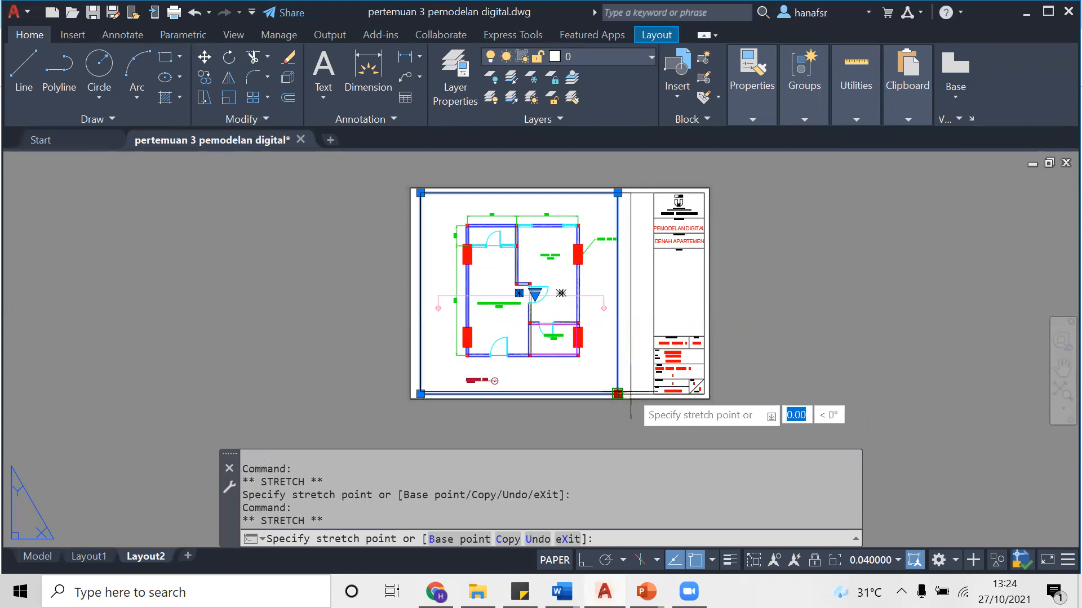
pyautogui.scroll(5, 620, 394)
pyautogui.scroll(2, 620, 395)
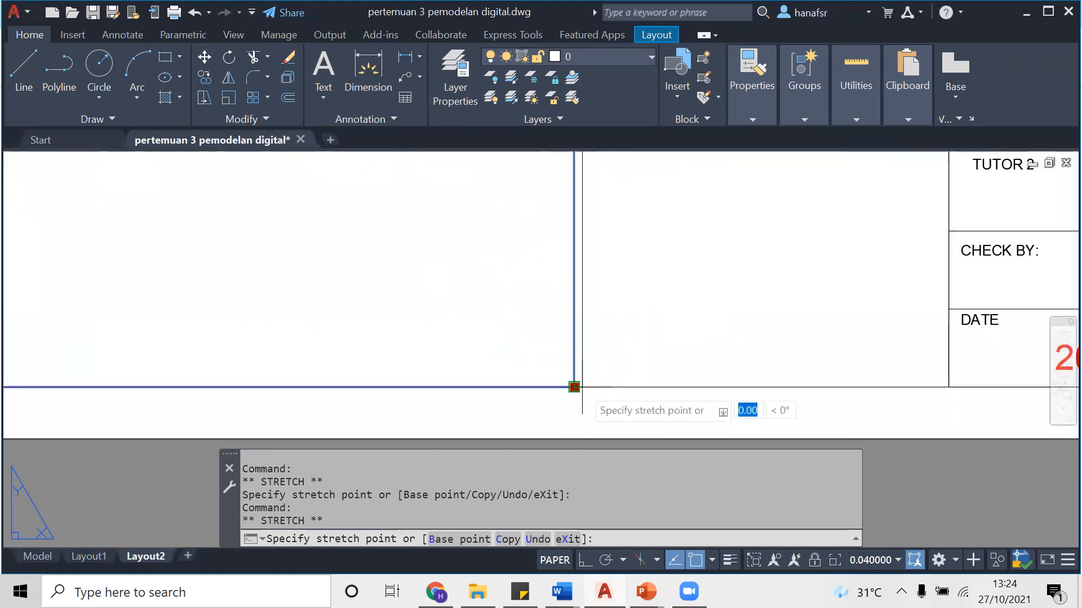
pyautogui.click(616, 387)
pyautogui.scroll(-6, 615, 386)
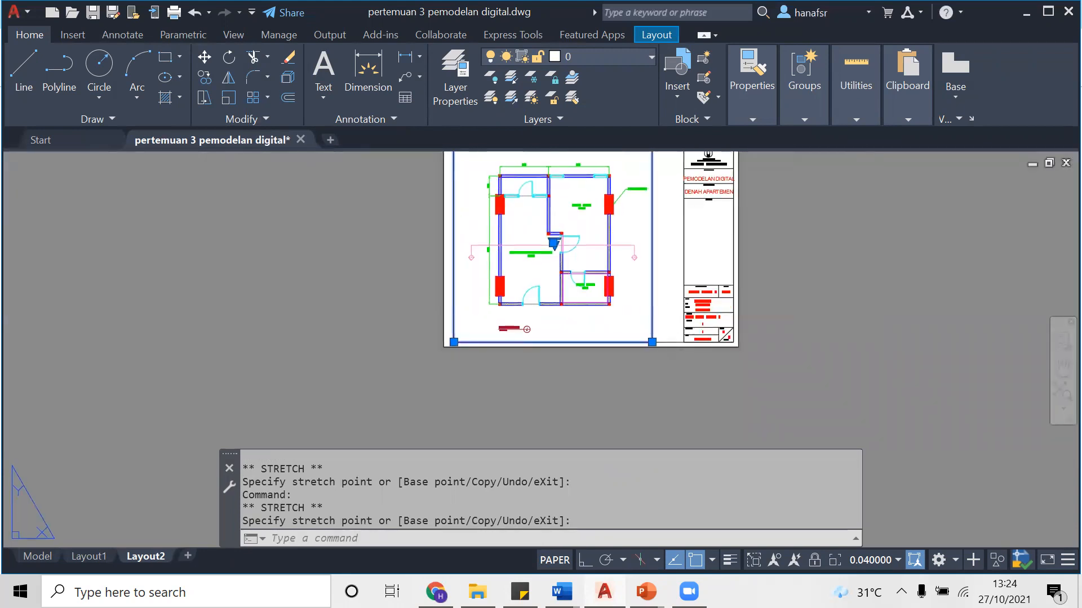
pyautogui.press('Escape')
# Turn on the lineweight display for the floor plan in Layout2
pyautogui.scroll(2, 682, 337)
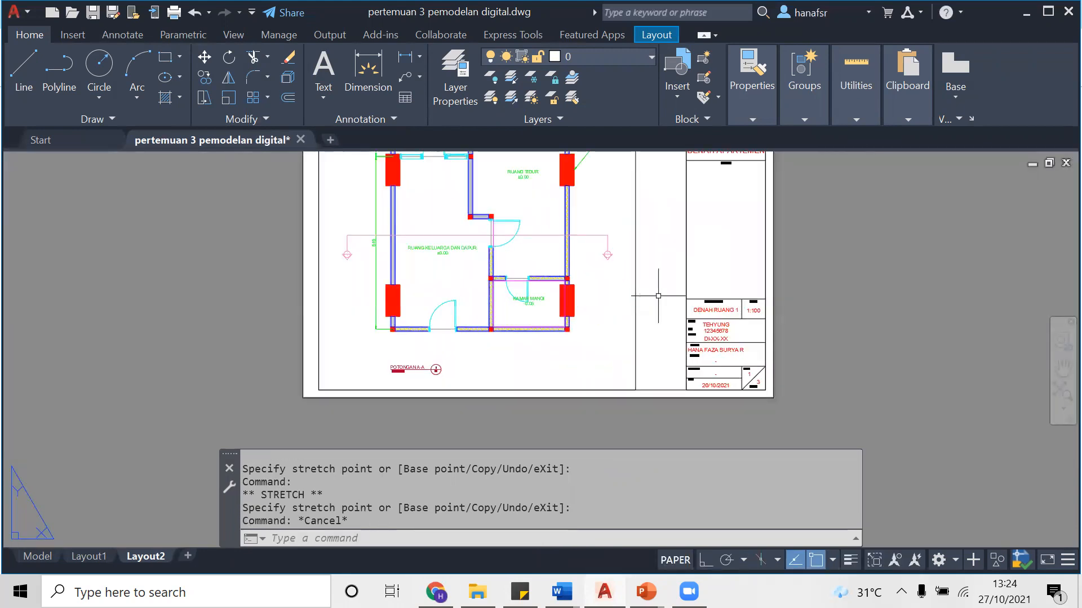
pyautogui.scroll(-2, 601, 318)
pyautogui.scroll(8, 527, 327)
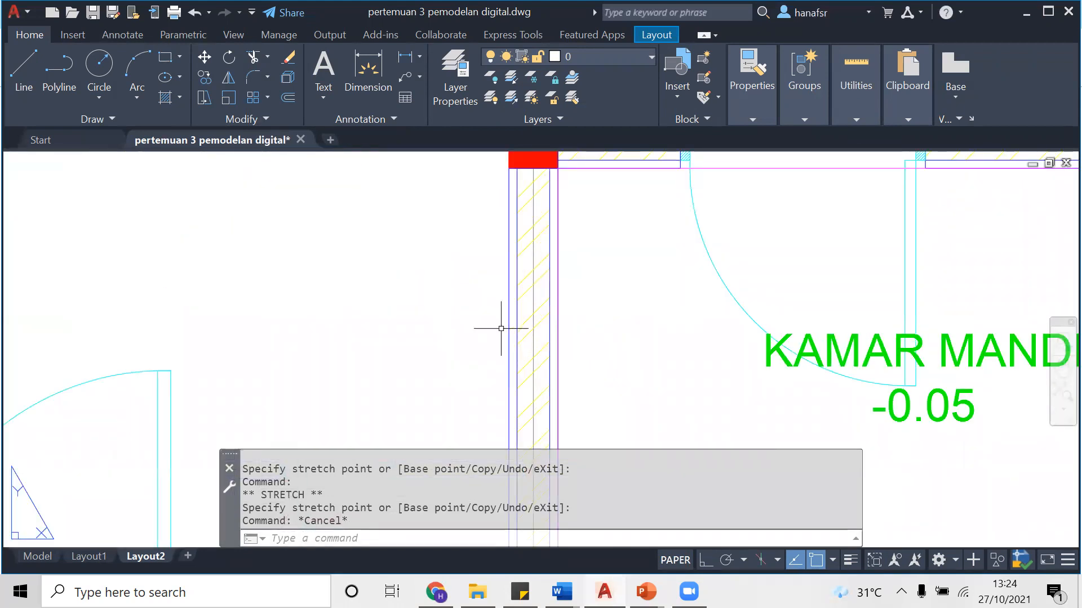
pyautogui.scroll(-5, 500, 326)
pyautogui.moveTo(527, 360); pyautogui.dragTo(552, 340, button='middle')
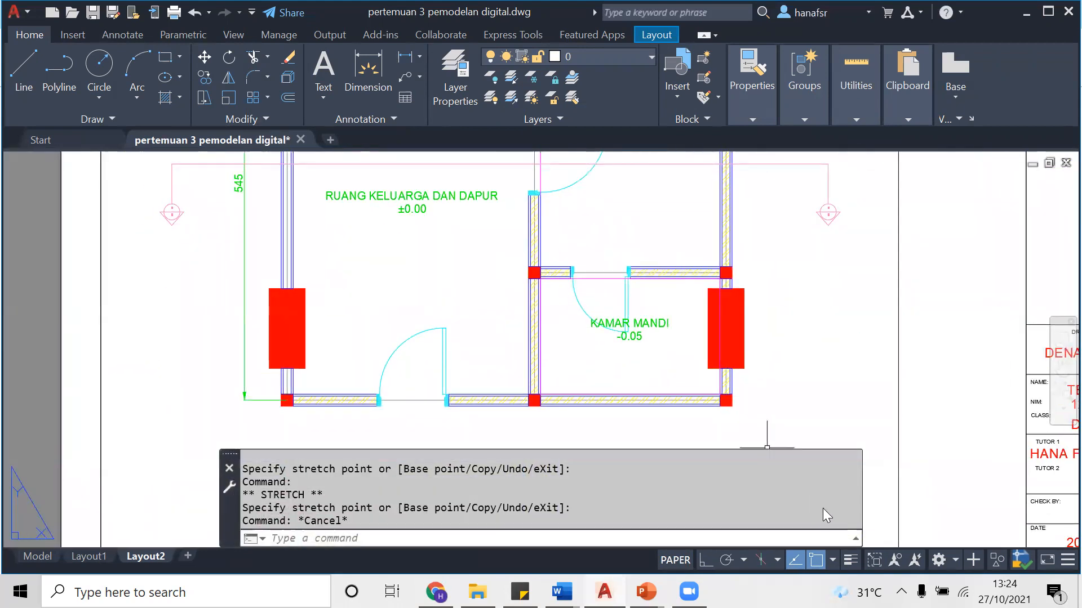
pyautogui.click(850, 561)
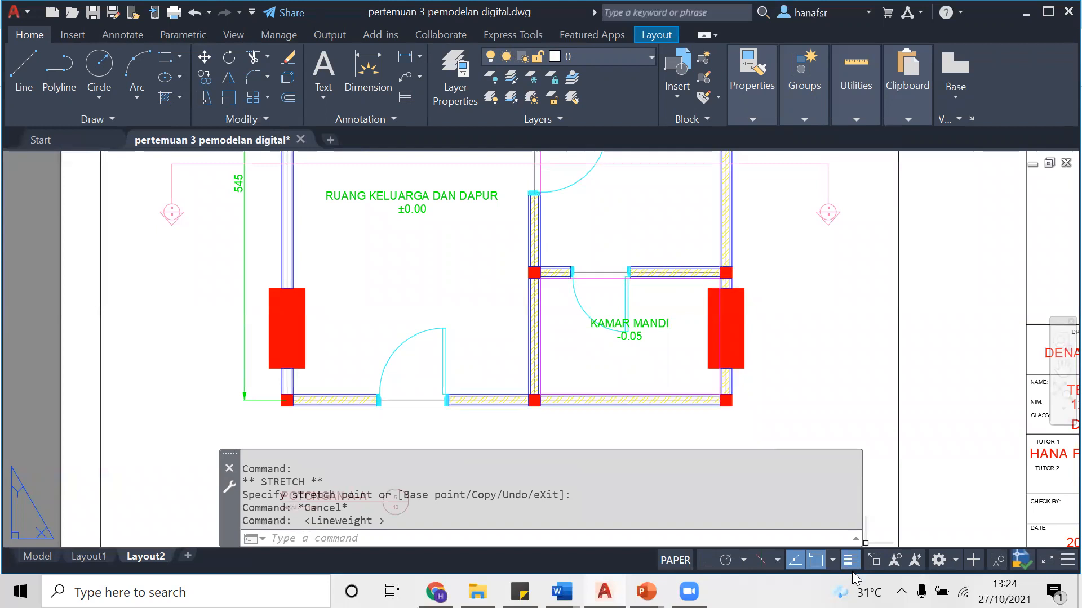
# Examine the displayed lineweights of the walls, hatches, columns and door frames around the bathroom in the floor plan
pyautogui.scroll(8, 588, 381)
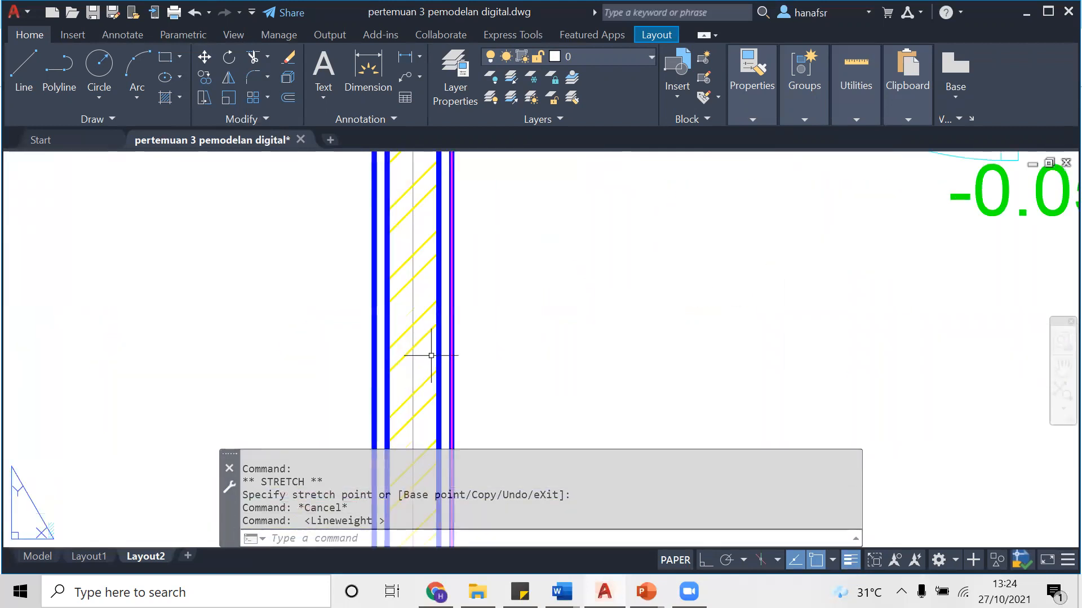
pyautogui.scroll(-5, 431, 356)
pyautogui.scroll(6, 569, 355)
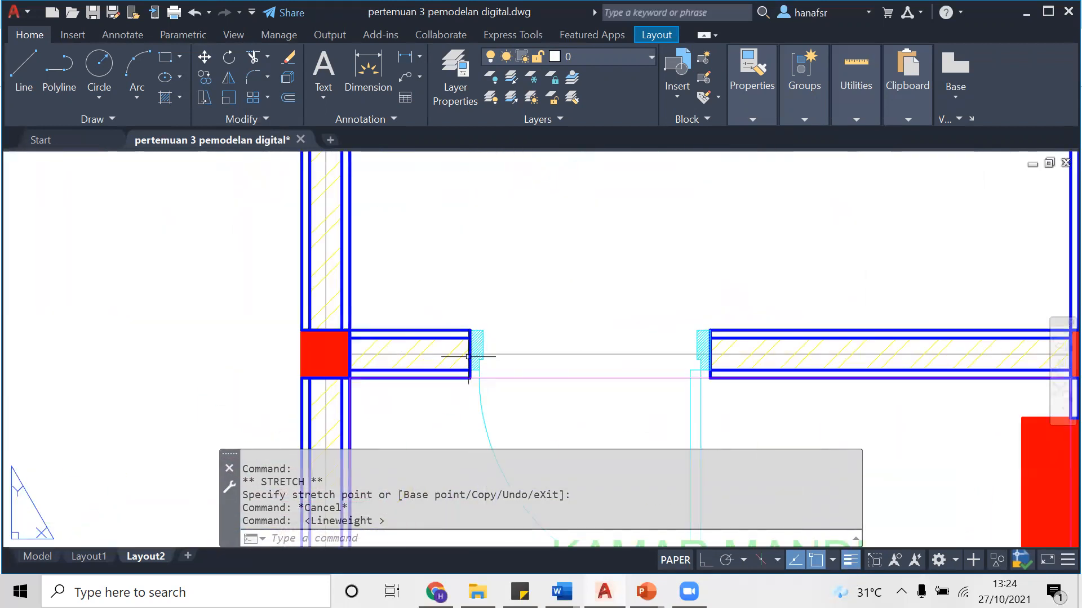
pyautogui.scroll(4, 468, 356)
pyautogui.scroll(-6, 503, 357)
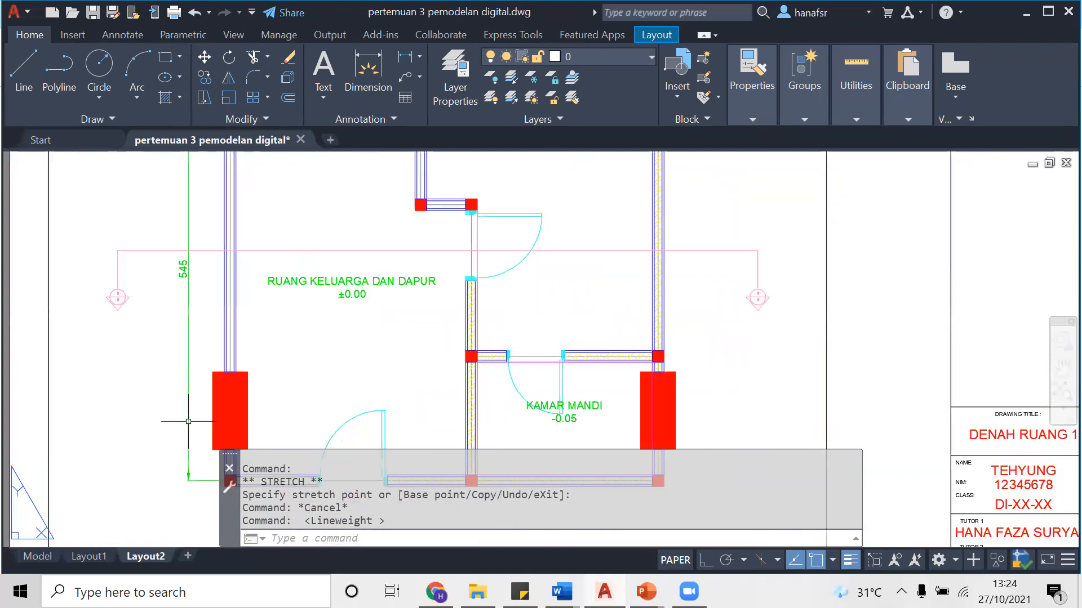
pyautogui.scroll(-2, 398, 291)
pyautogui.scroll(5, 415, 285)
pyautogui.scroll(-7, 580, 326)
pyautogui.moveTo(579, 326); pyautogui.dragTo(409, 301, button='middle')
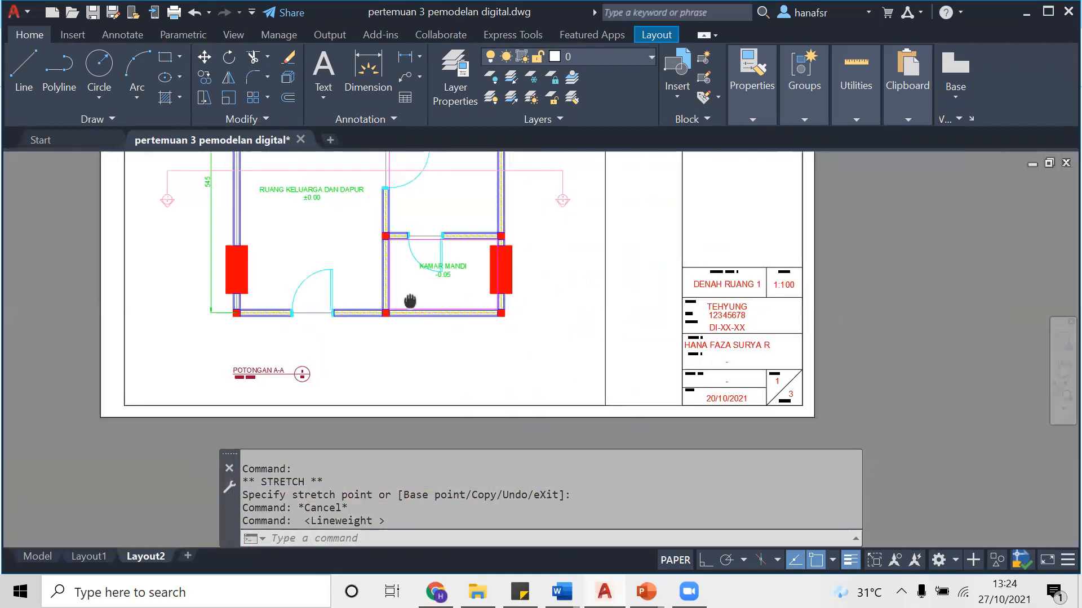
# Check that LineWeight is enabled in the status bar customization list and review the plan across the whole sheet
pyautogui.click(1056, 562)
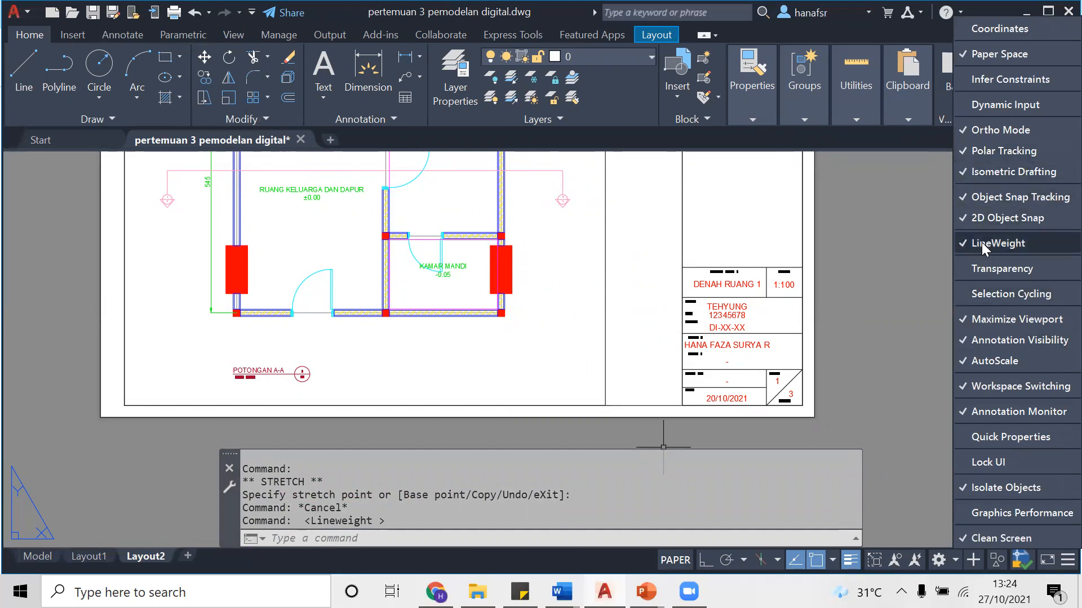
pyautogui.click(879, 339)
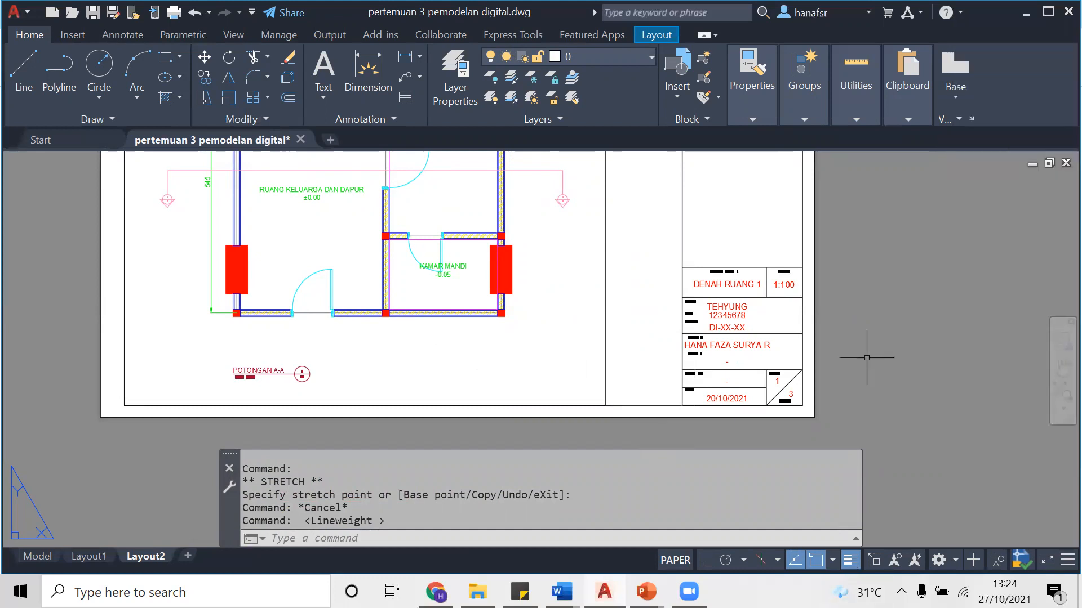
pyautogui.moveTo(331, 315); pyautogui.dragTo(606, 420, button='middle')
pyautogui.moveTo(642, 317); pyautogui.dragTo(645, 325, button='middle')
pyautogui.scroll(-5, 644, 325)
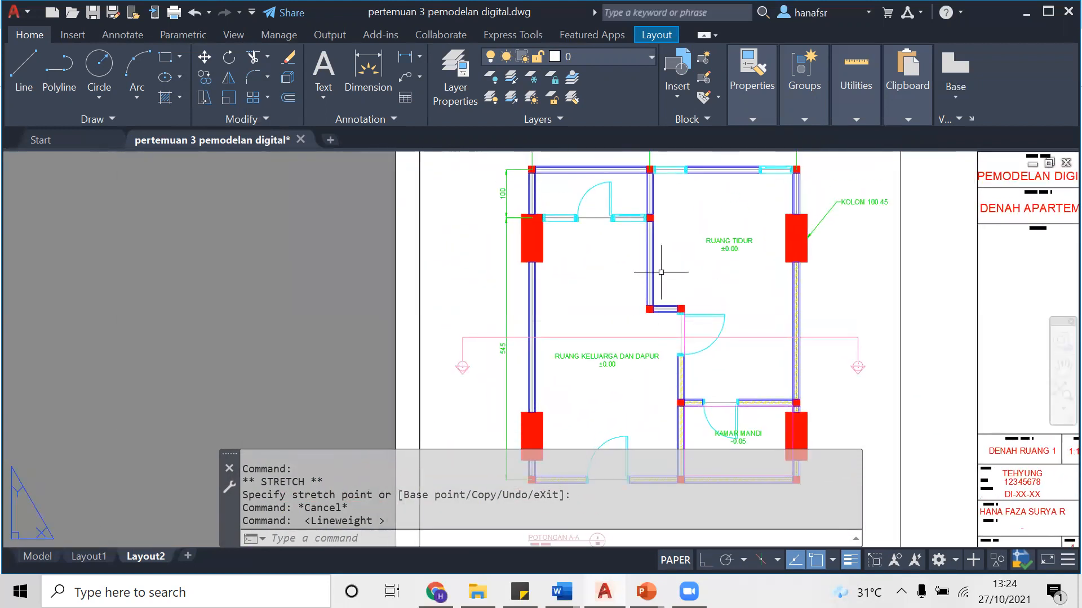
pyautogui.scroll(2, 691, 332)
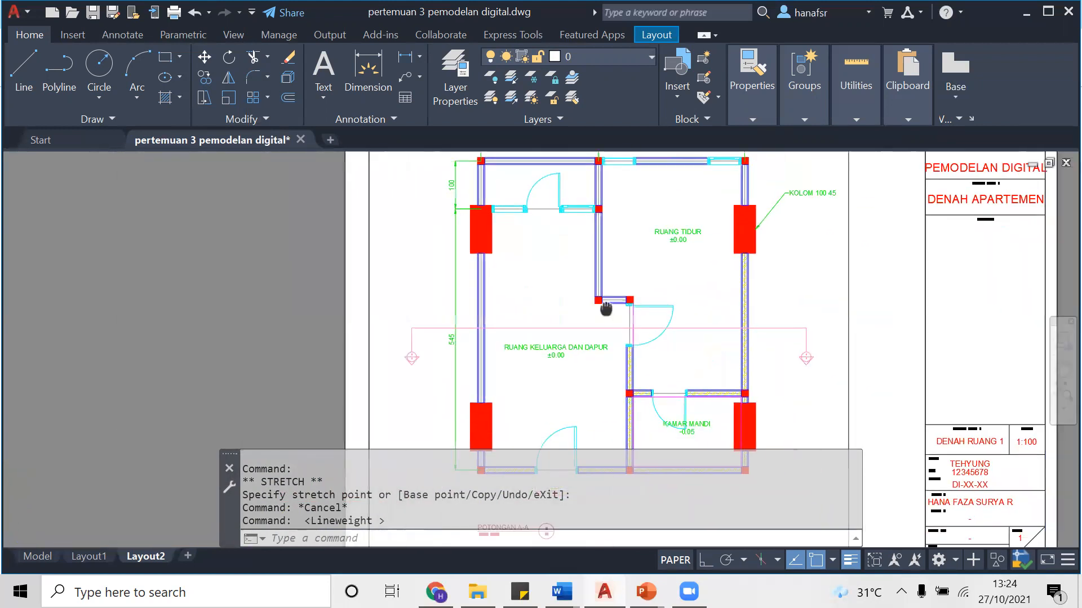
pyautogui.scroll(-4, 623, 302)
pyautogui.moveTo(647, 317); pyautogui.dragTo(531, 320, button='middle')
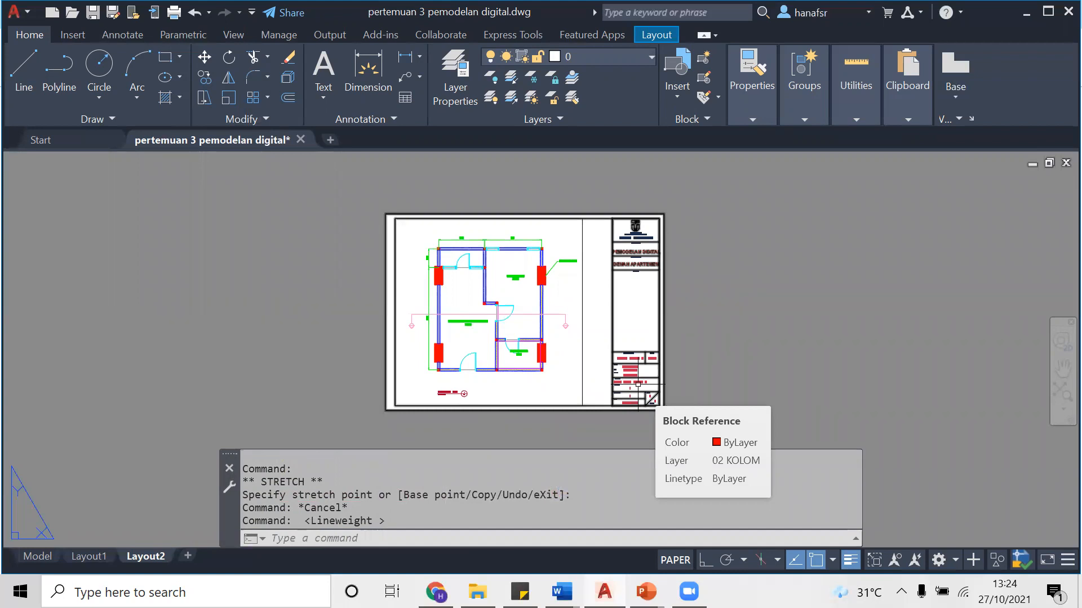
# Preview the plot of Layout2 with the A2-kop page setup, and leave the plot settings without printing
pyautogui.write('plot')
pyautogui.press('Return')
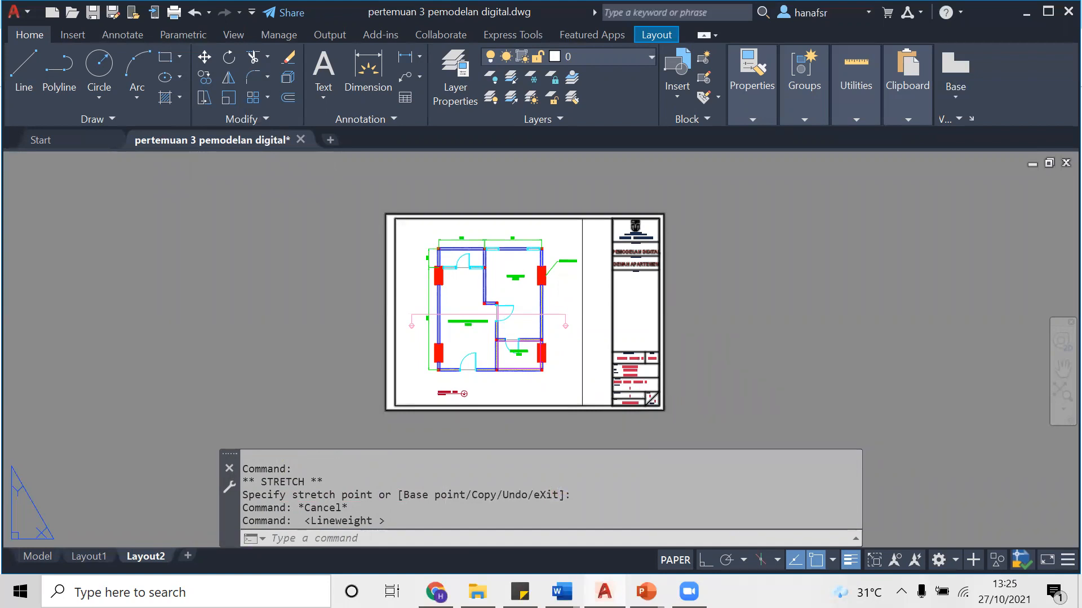
pyautogui.click(545, 337)
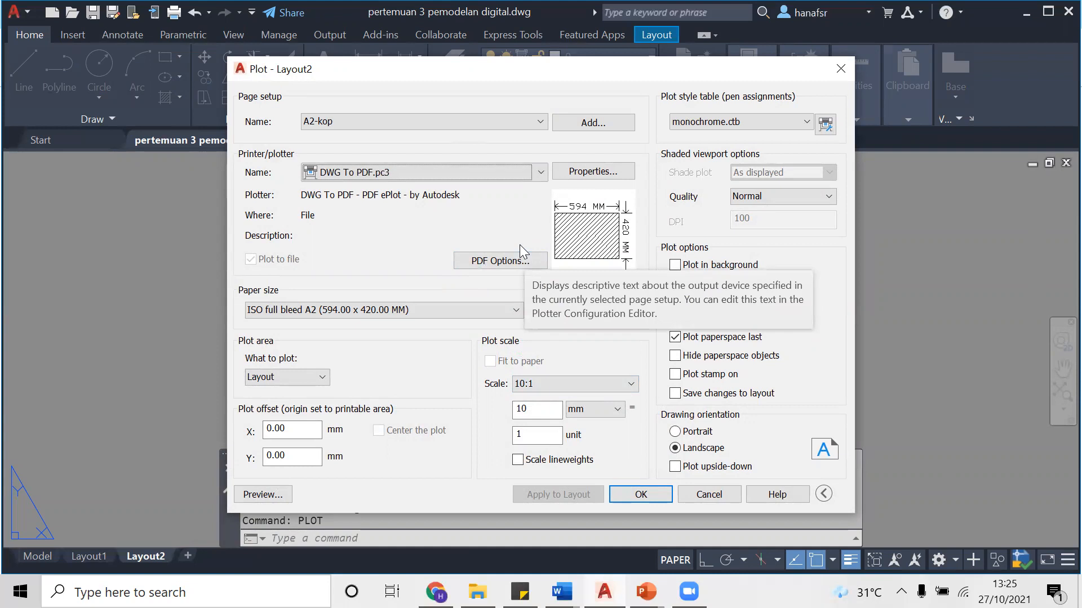
pyautogui.click(263, 495)
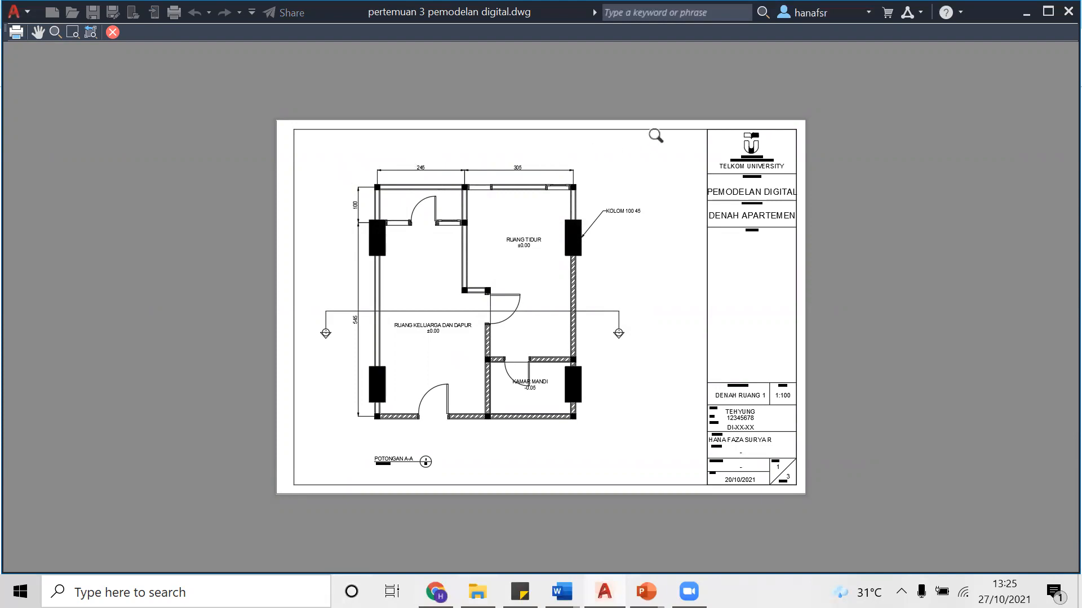
pyautogui.click(113, 33)
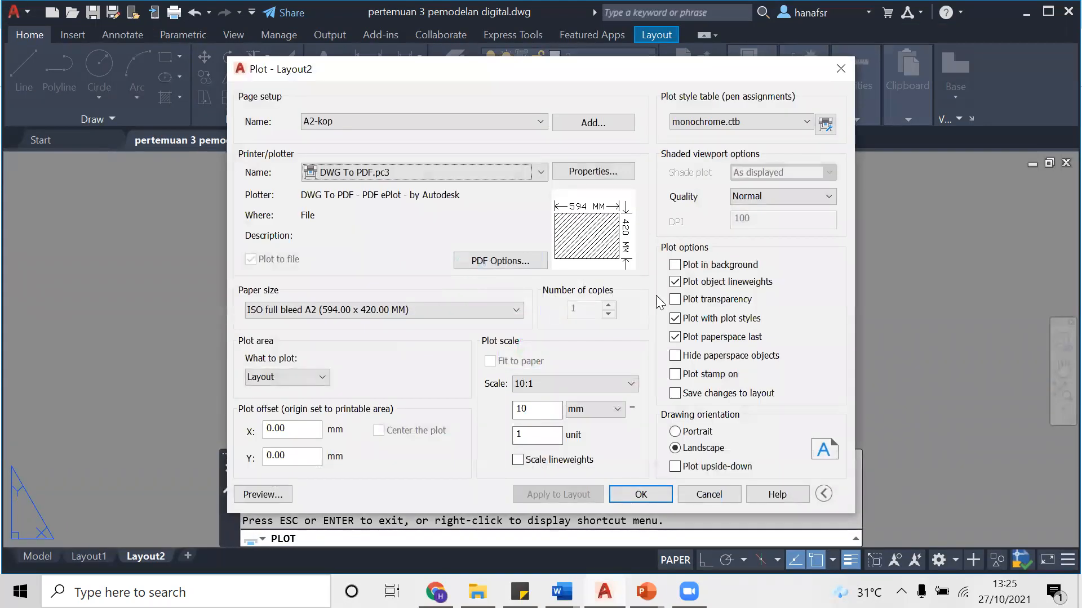
pyautogui.click(708, 495)
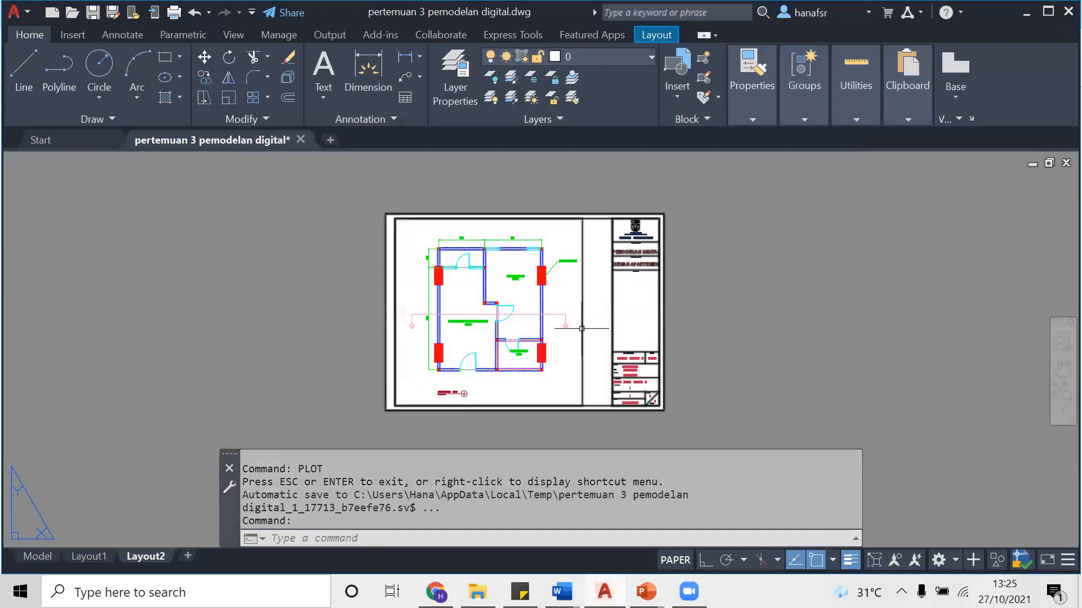
# Move the floor plan viewport's frame in Layout2 to the Defpoints layer
pyautogui.click(583, 56)
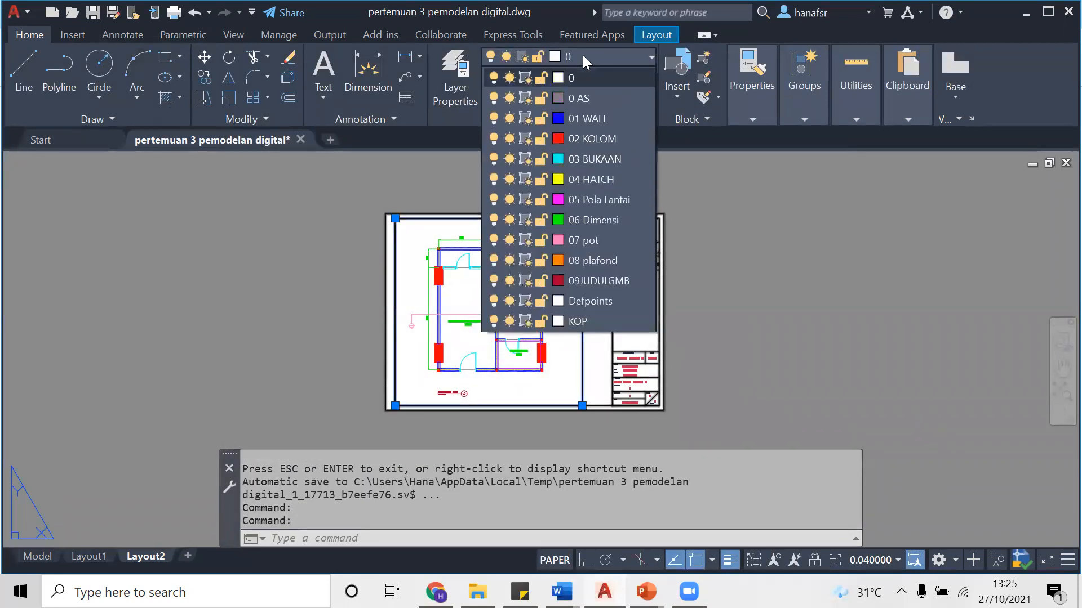
pyautogui.click(588, 303)
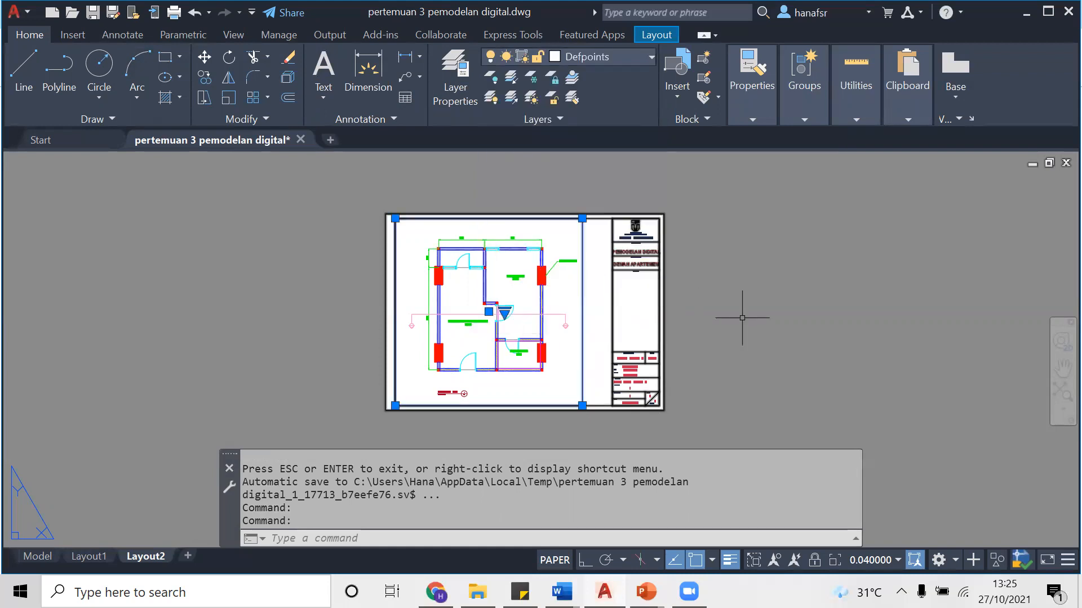
pyautogui.press('Escape')
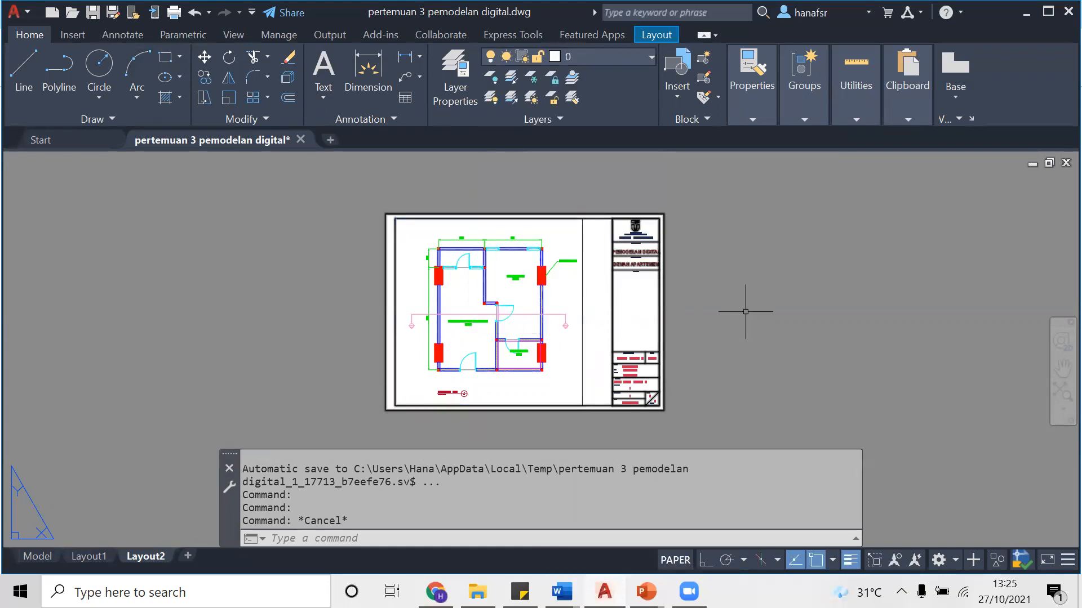
# Preview the single-sheet plot of Layout2, examine the walls, doors and sheet edge around the floor plan, and leave without printing
pyautogui.hotkey('ctrl', 'p')
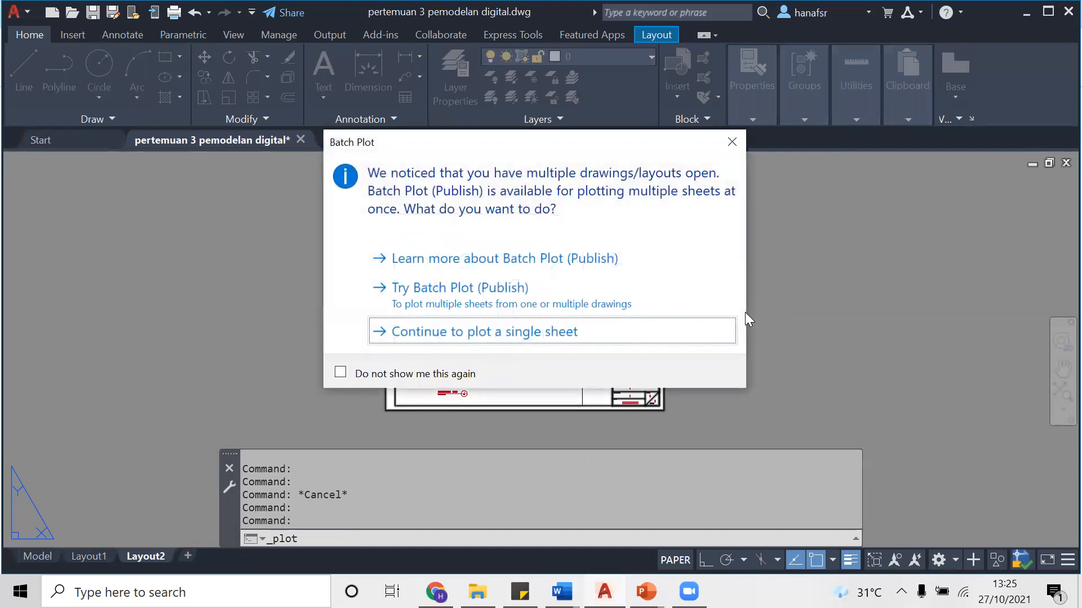
pyautogui.press('Return')
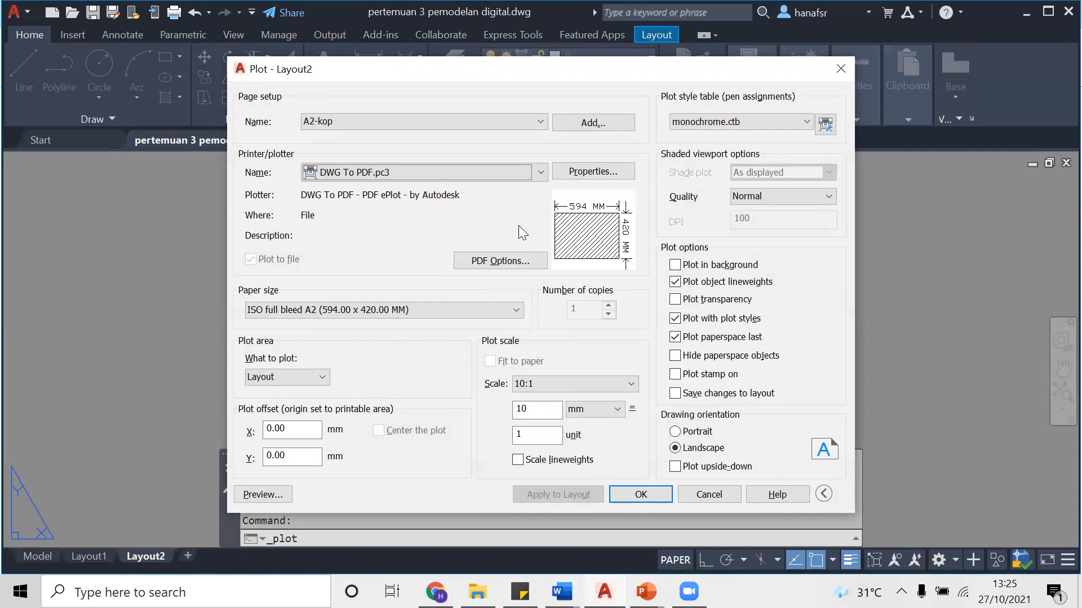
pyautogui.click(242, 492)
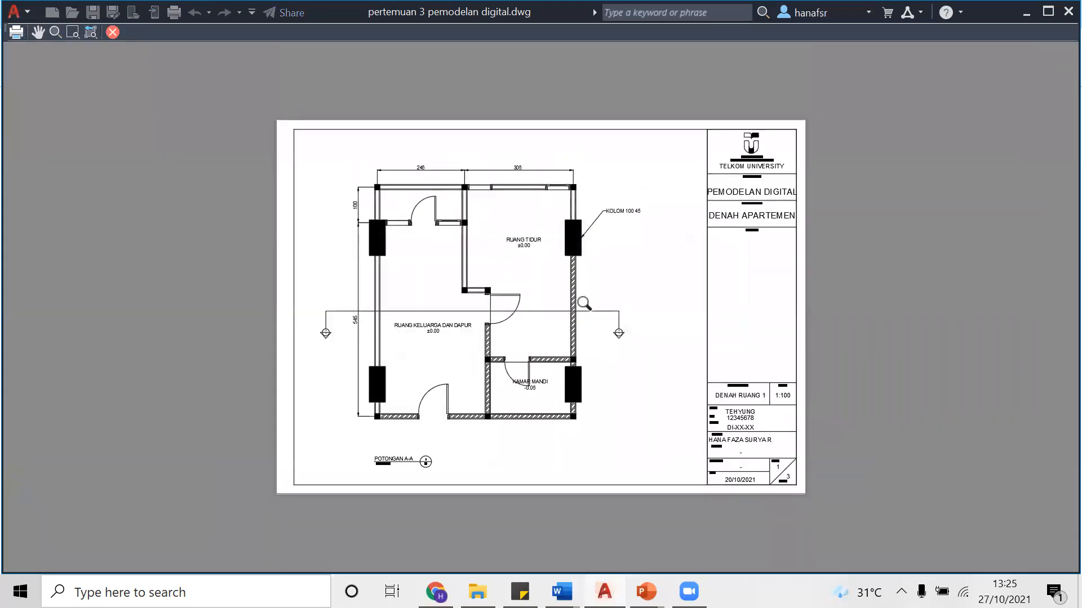
pyautogui.scroll(8, 584, 304)
pyautogui.scroll(-3, 509, 308)
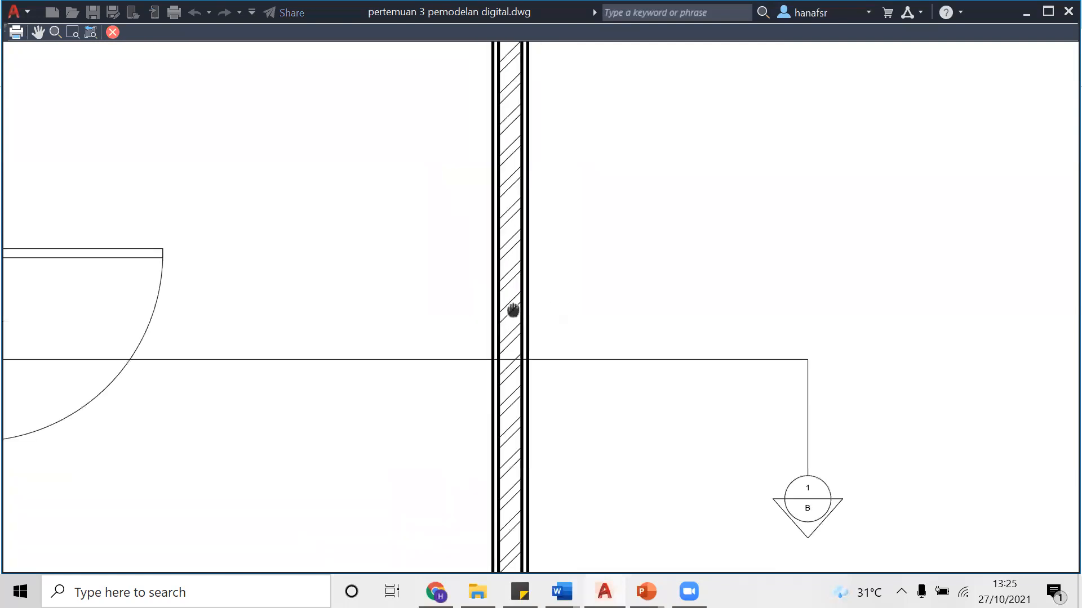
pyautogui.moveTo(512, 309); pyautogui.dragTo(577, 302, button='middle')
pyautogui.moveTo(100, 444); pyautogui.dragTo(410, 365, button='middle')
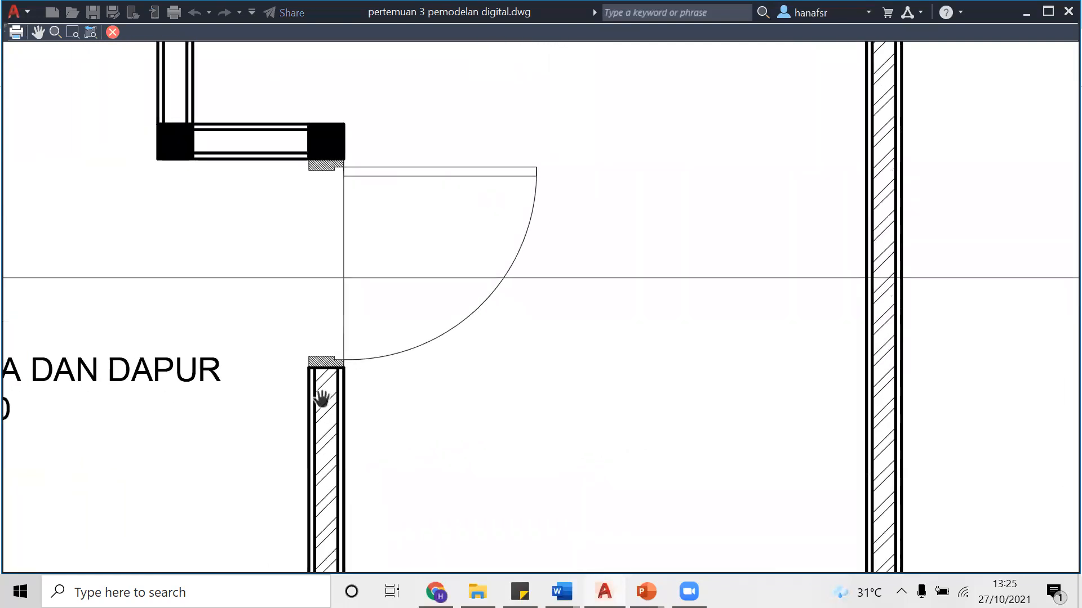
pyautogui.scroll(-4, 322, 398)
pyautogui.moveTo(242, 428); pyautogui.dragTo(486, 345, button='middle')
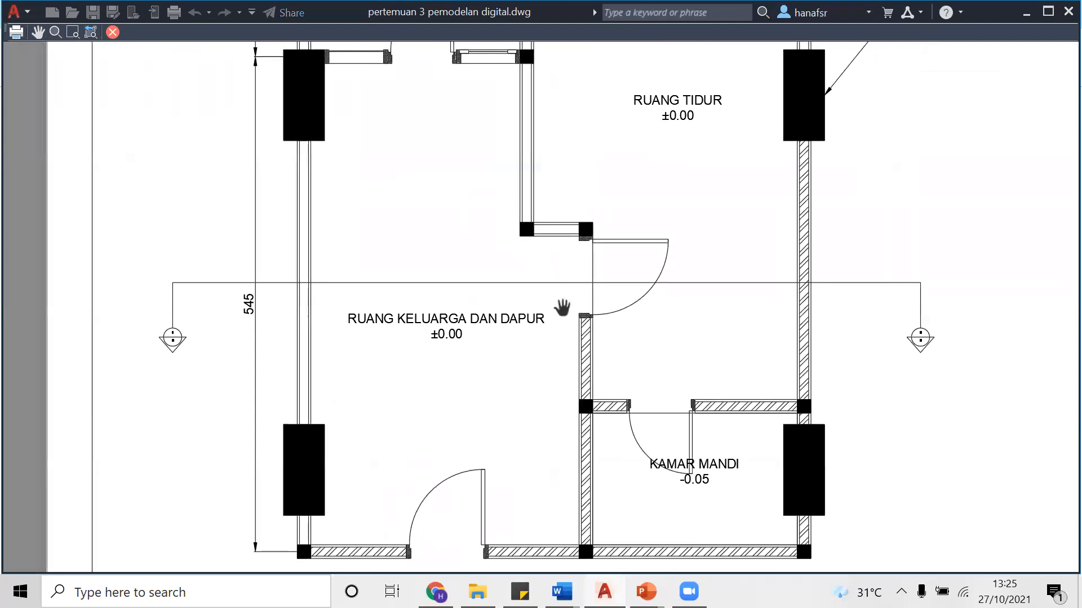
pyautogui.scroll(2, 578, 355)
pyautogui.scroll(-4, 651, 368)
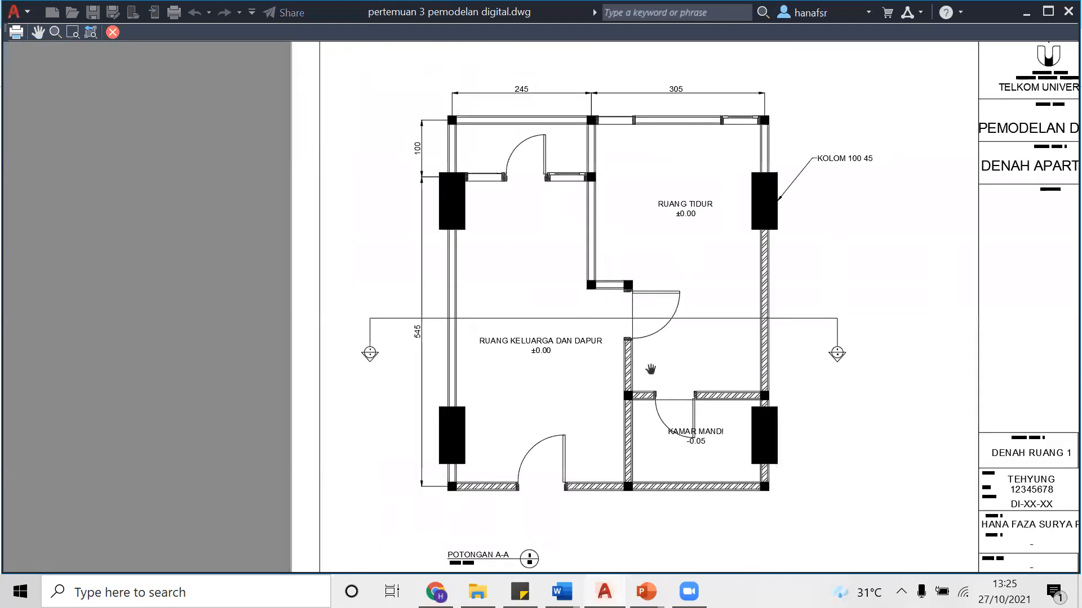
pyautogui.moveTo(732, 367); pyautogui.dragTo(564, 414, button='middle')
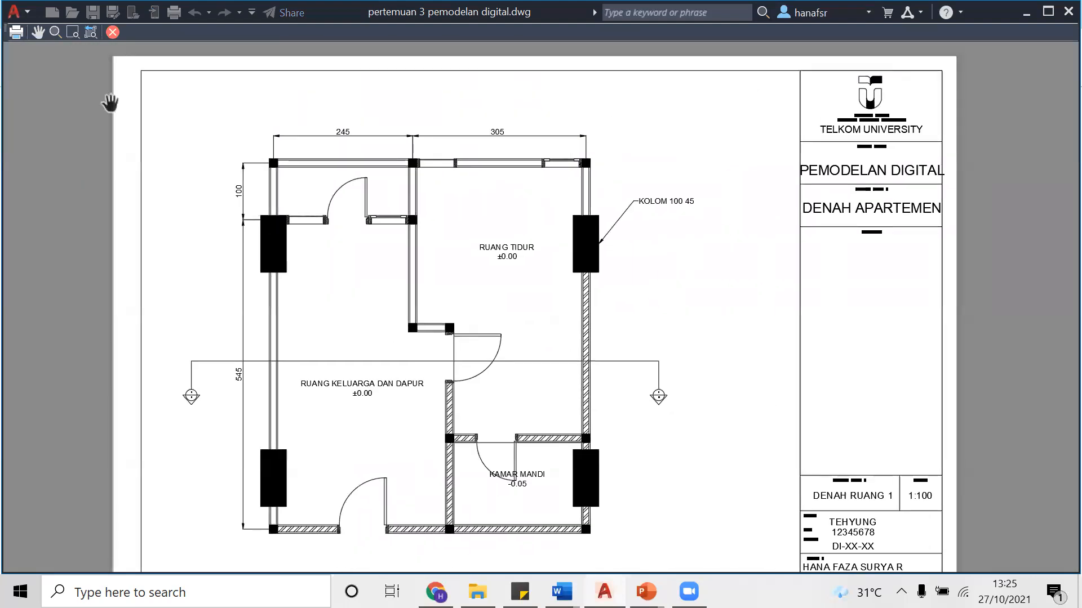
pyautogui.click(113, 34)
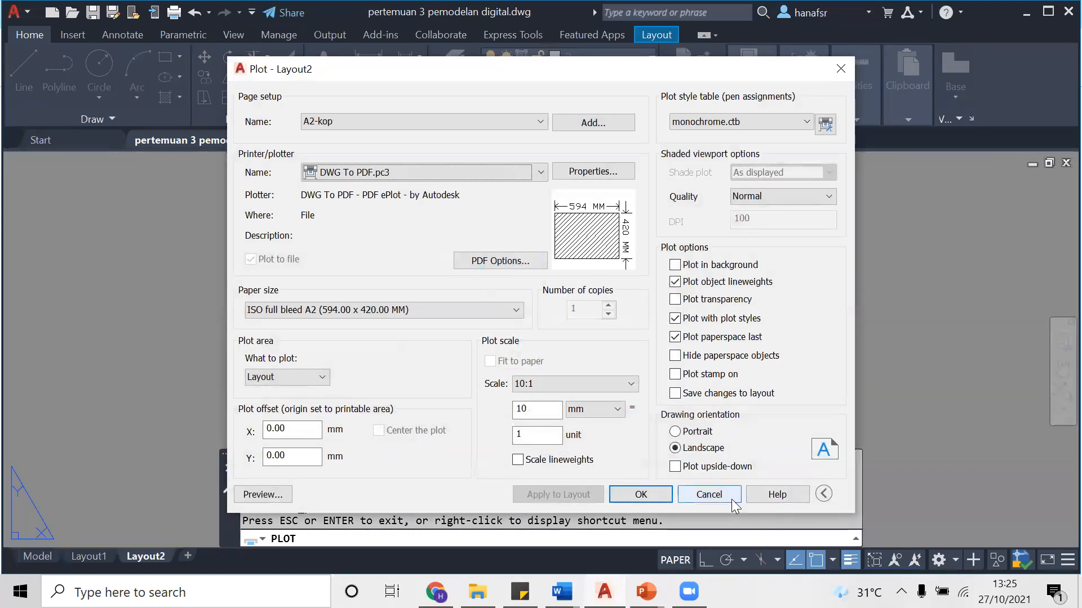
pyautogui.click(731, 499)
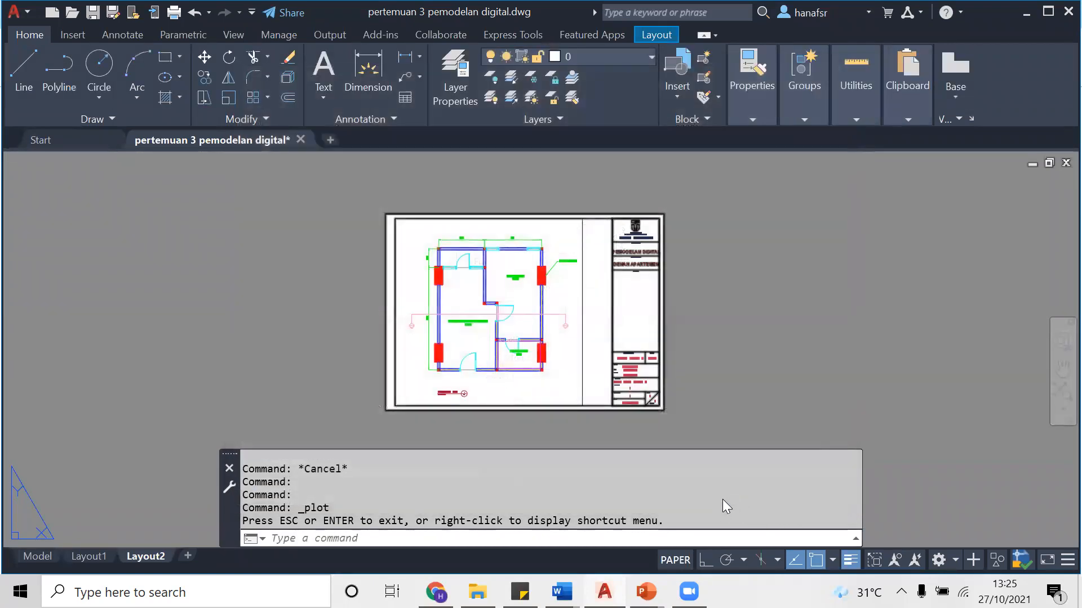
# Create a copy of Layout2 placed before Layout2, and open the copied layout
pyautogui.rightClick(161, 549)
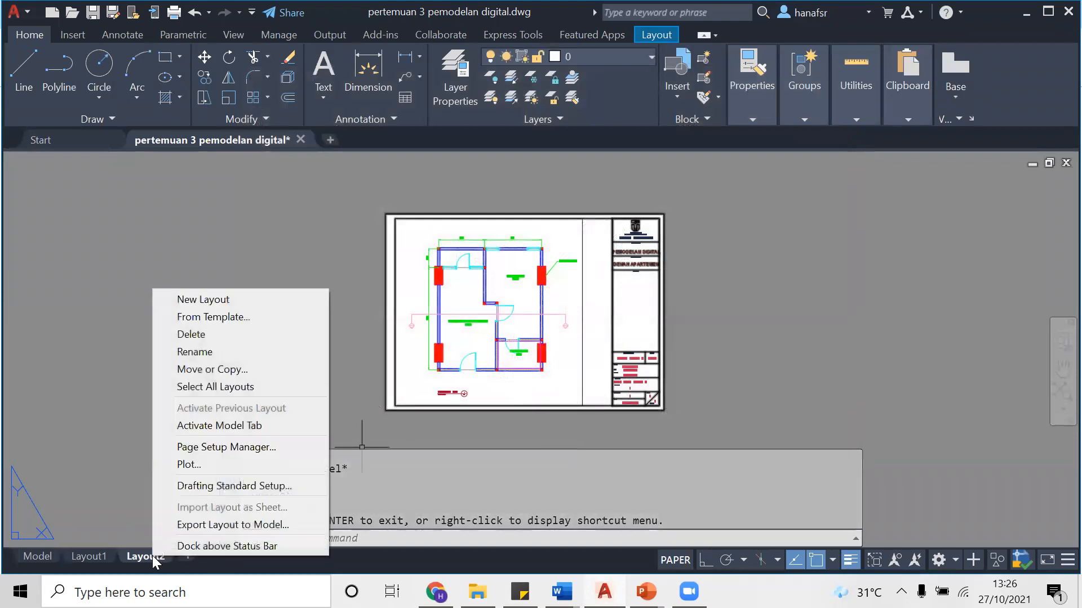
pyautogui.click(216, 369)
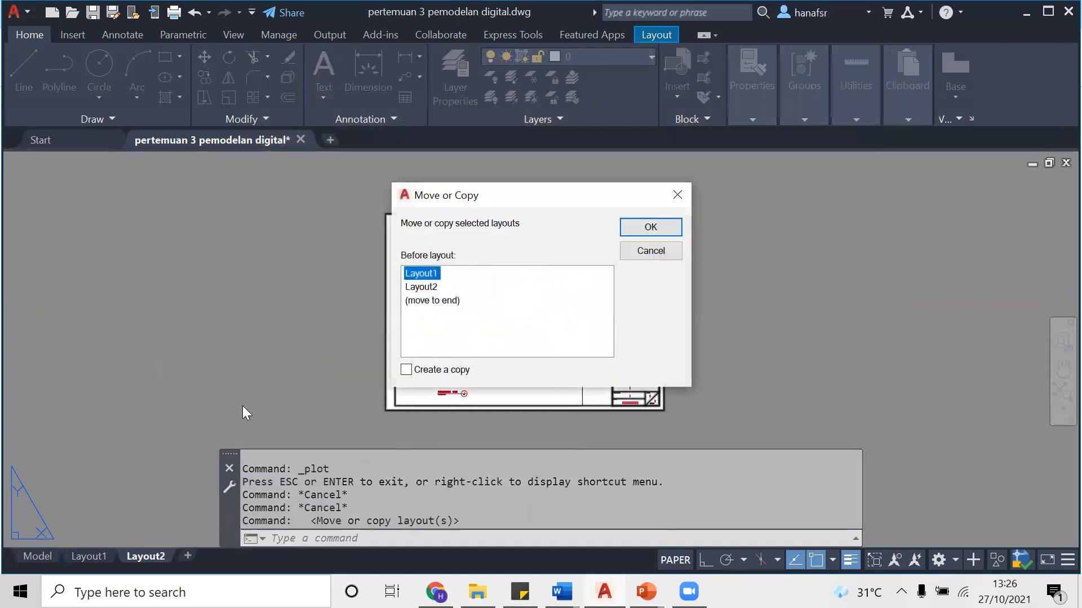
pyautogui.click(420, 288)
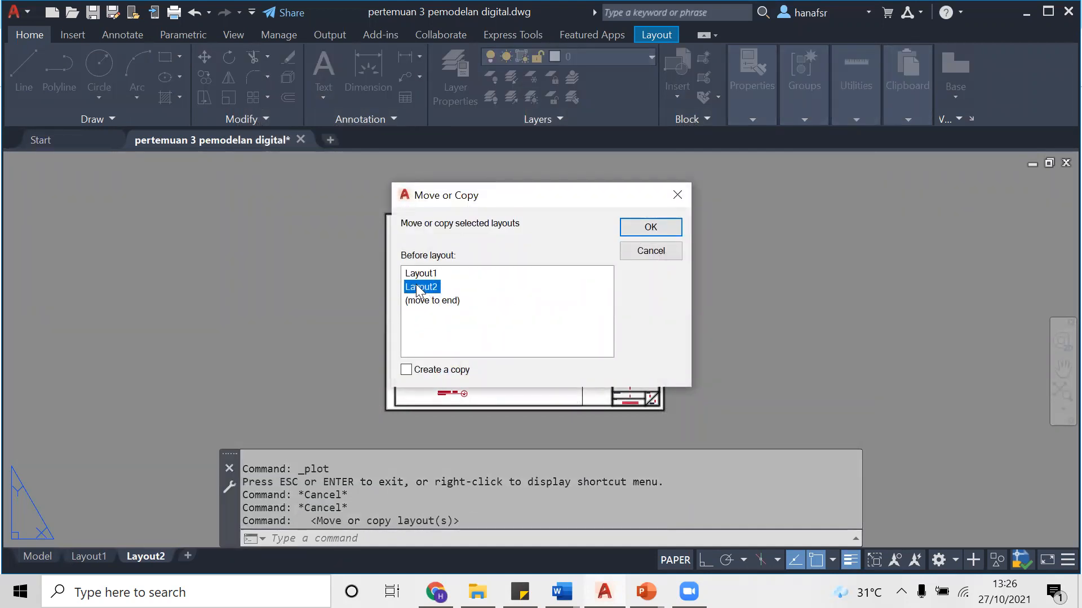
pyautogui.click(405, 371)
pyautogui.click(648, 227)
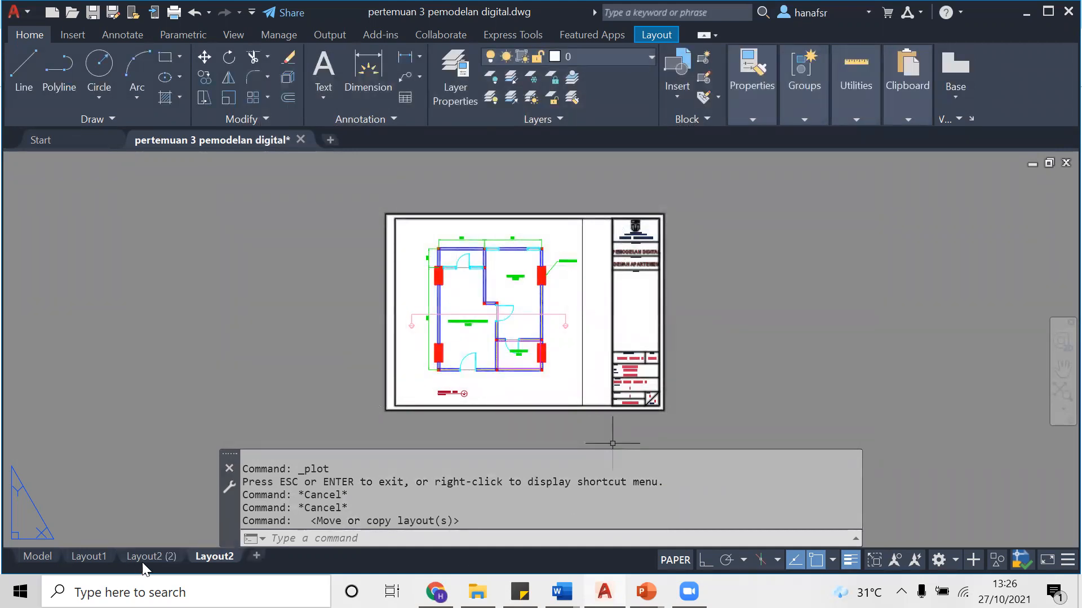
pyautogui.click(142, 560)
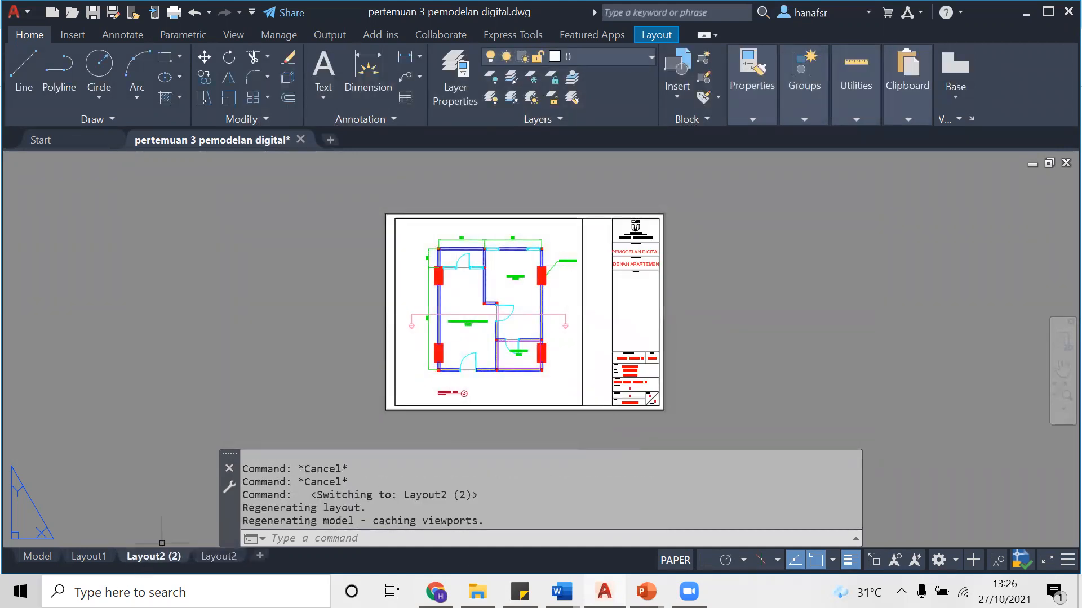
# Return to the original Layout2 and delete its floor plan viewport
pyautogui.click(208, 558)
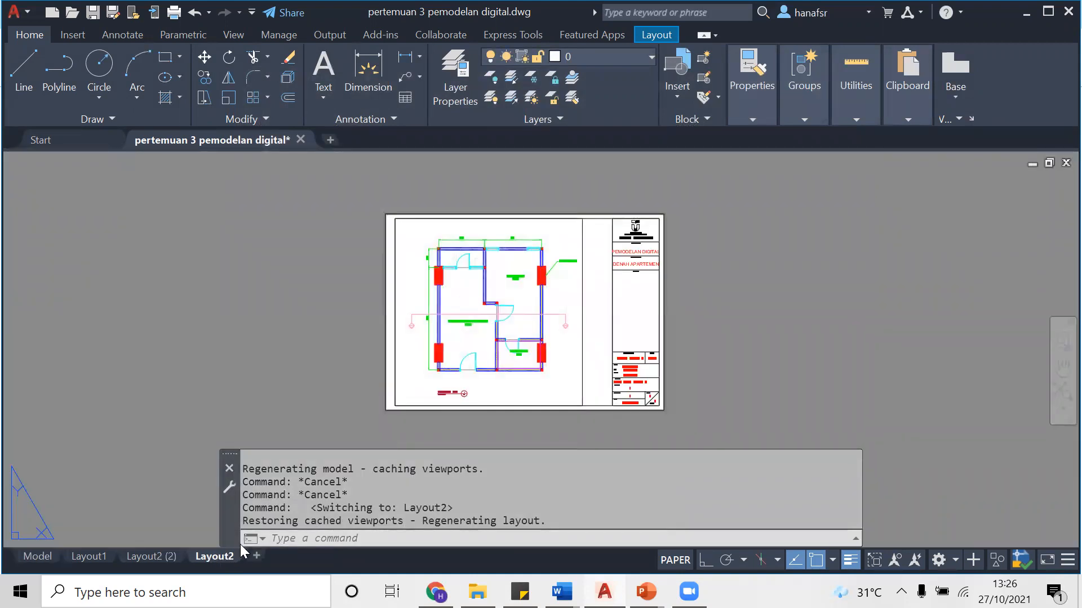
pyautogui.click(590, 366)
pyautogui.click(515, 312)
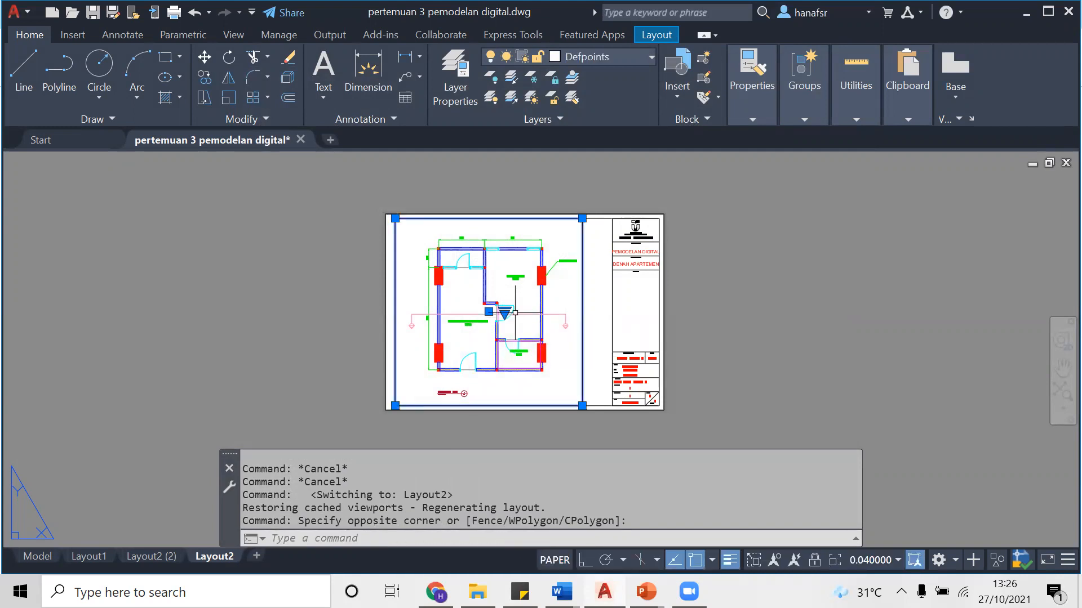
pyautogui.press('Delete')
# Create a smaller rectangular viewport with MVIEW, starting at the upper-left corner of Layout2's drawing frame
pyautogui.write('mv')
pyautogui.press('Return')
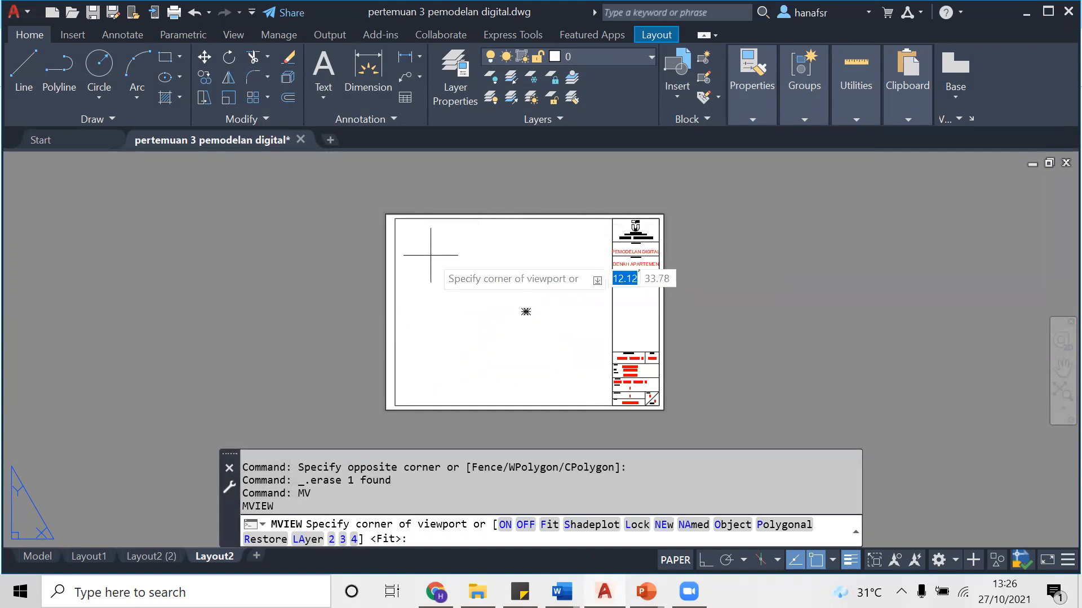
pyautogui.click(395, 218)
pyautogui.click(494, 324)
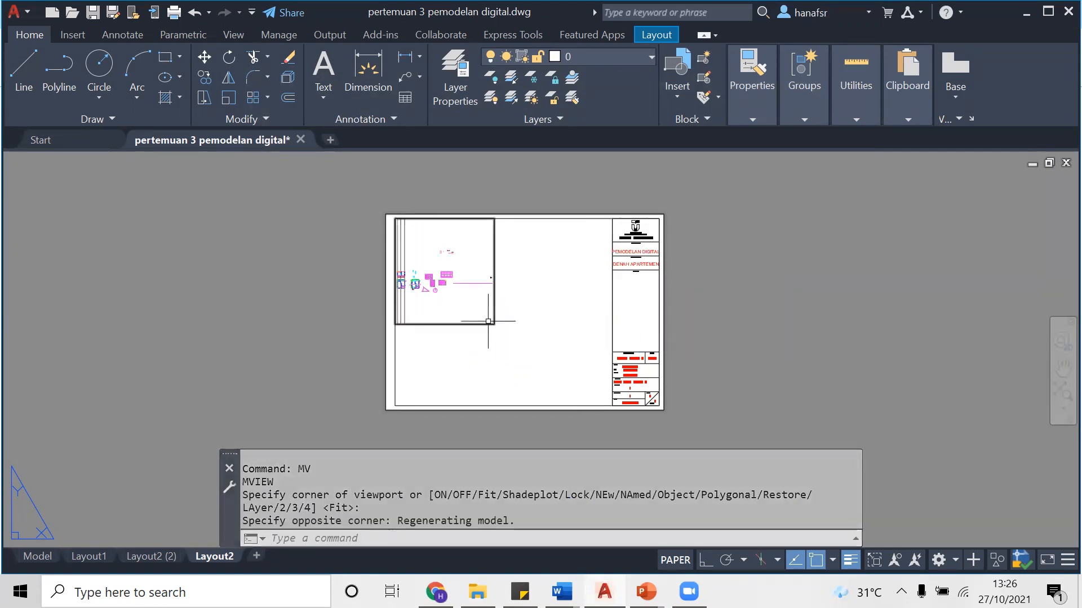
pyautogui.scroll(6, 414, 292)
pyautogui.click(428, 294)
pyautogui.click(425, 303)
pyautogui.scroll(-2, 442, 320)
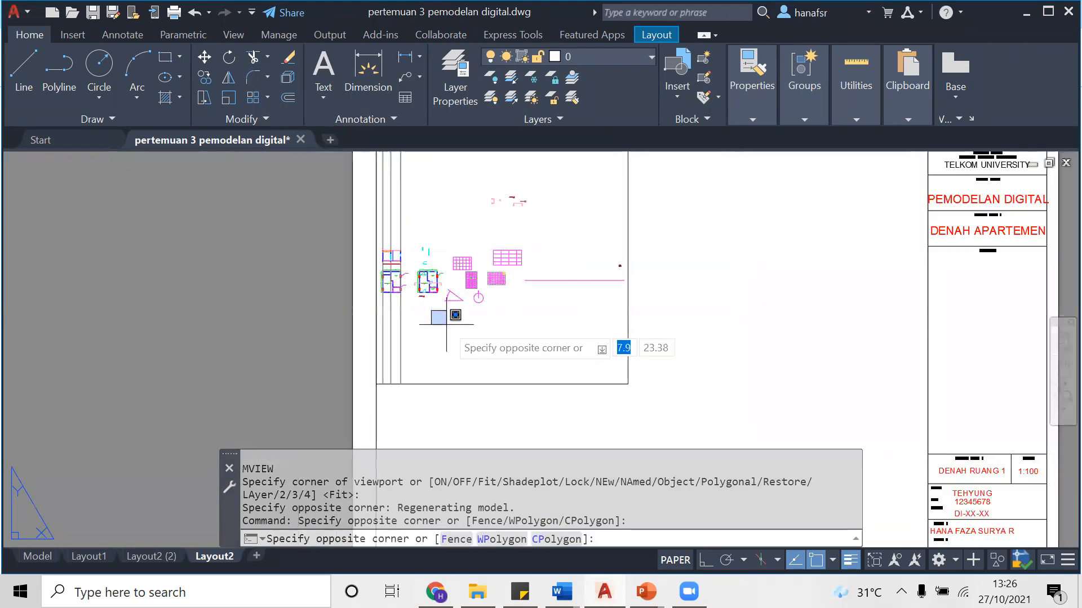
pyautogui.click(445, 325)
pyautogui.click(481, 323)
pyautogui.click(482, 318)
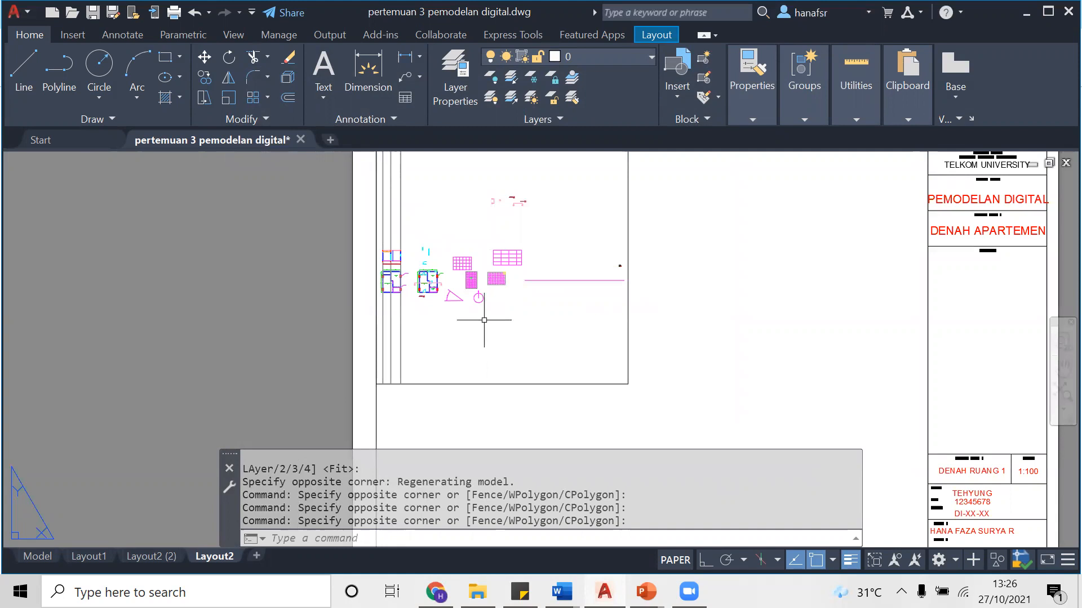
pyautogui.scroll(2, 467, 313)
pyautogui.scroll(-4, 465, 313)
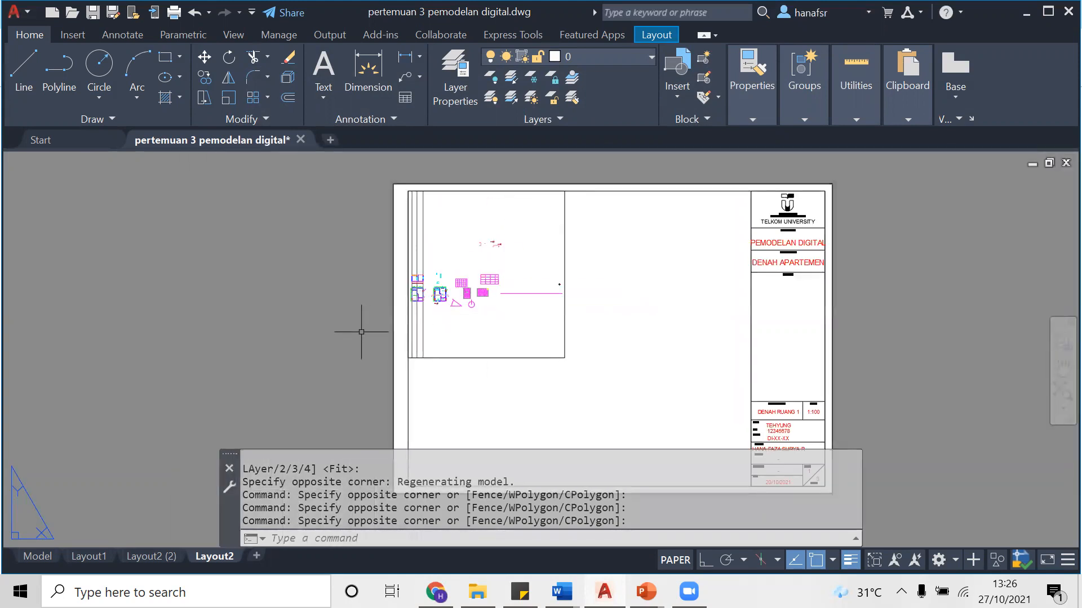
pyautogui.press('Escape')
# Activate the new viewport's model space and bring the floor plan with the section marks into its middle
pyautogui.doubleClick(456, 332)
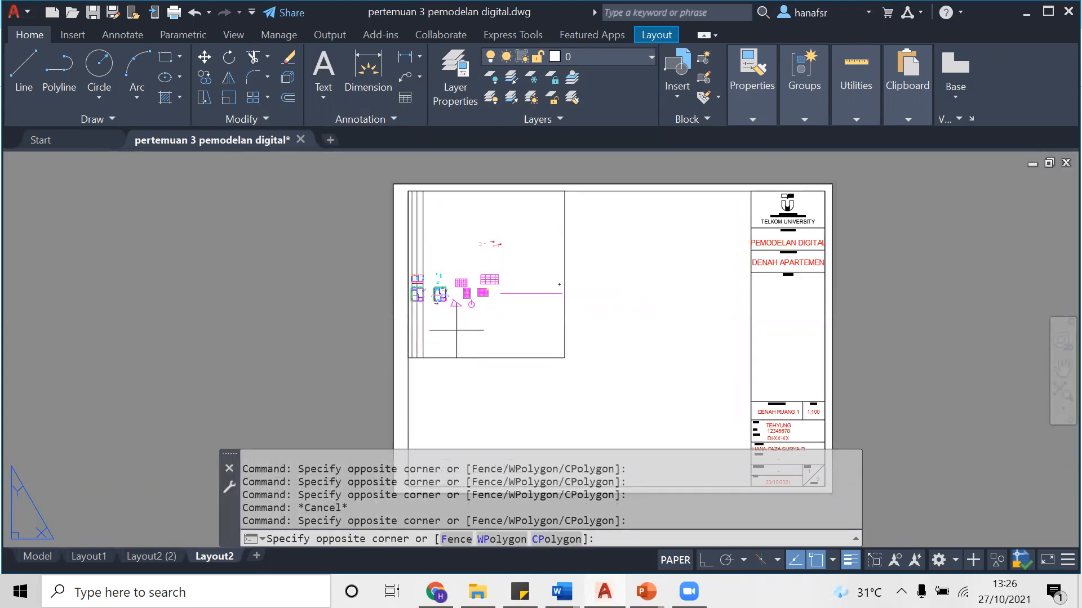
pyautogui.scroll(4, 449, 330)
pyautogui.moveTo(437, 305); pyautogui.dragTo(526, 342, button='middle')
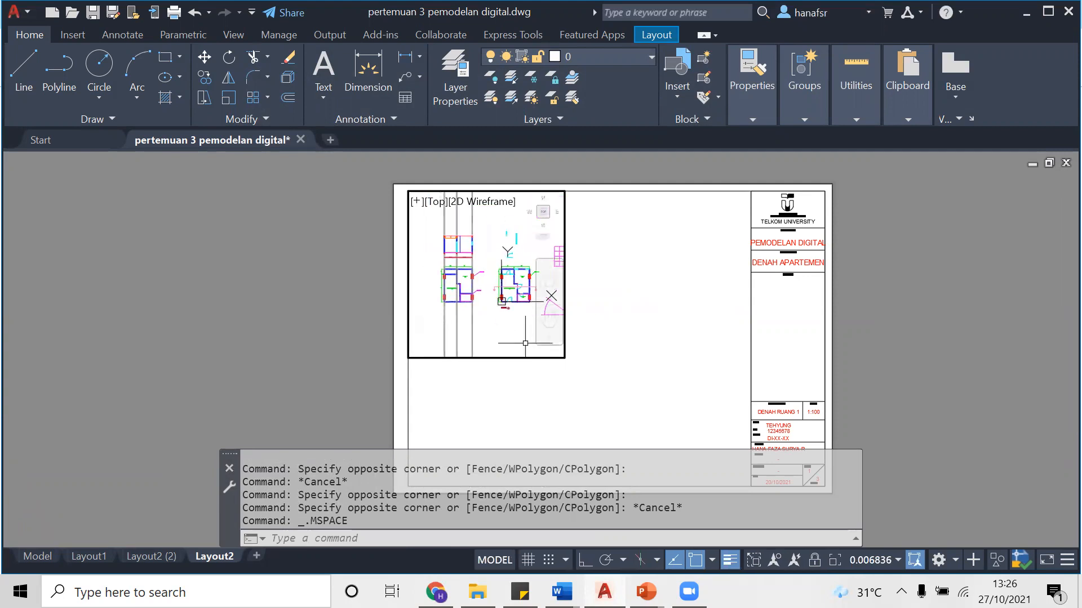
pyautogui.scroll(4, 499, 324)
pyautogui.moveTo(481, 313)
pyautogui.mouseDown(button='middle')
pyautogui.moveTo(426, 385)
pyautogui.moveTo(470, 296)
pyautogui.moveTo(450, 299)
pyautogui.moveTo(445, 309)
pyautogui.moveTo(479, 298)
pyautogui.mouseUp(button='middle')
pyautogui.scroll(4, 460, 313)
pyautogui.scroll(-4, 460, 313)
pyautogui.scroll(2, 469, 296)
pyautogui.scroll(-2, 452, 302)
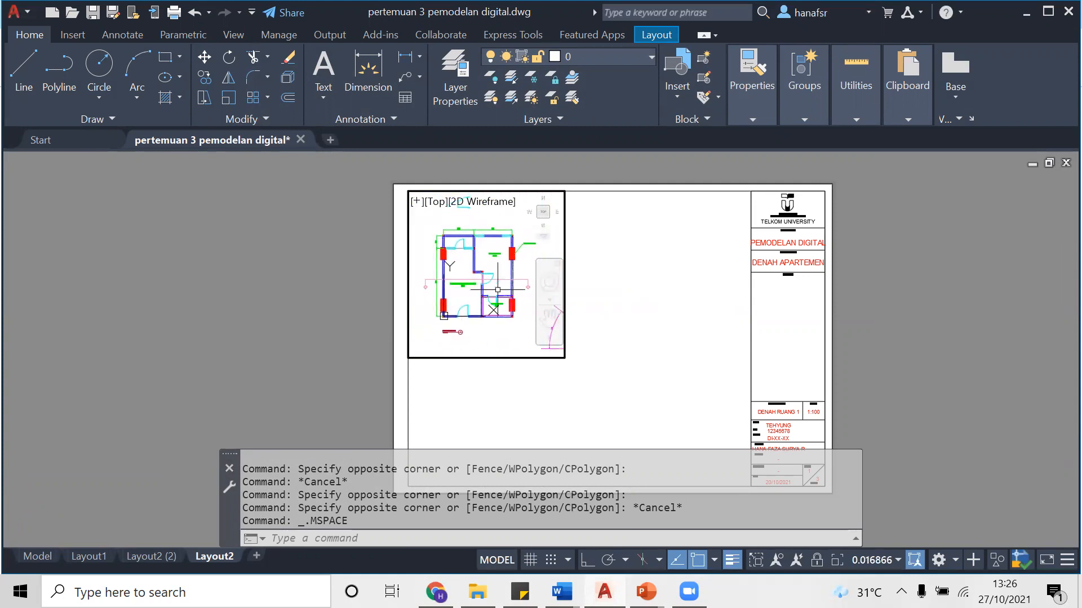
# Scale the active viewport with a zoom factor of 1/100xp
pyautogui.write('1')
pyautogui.press('Return')
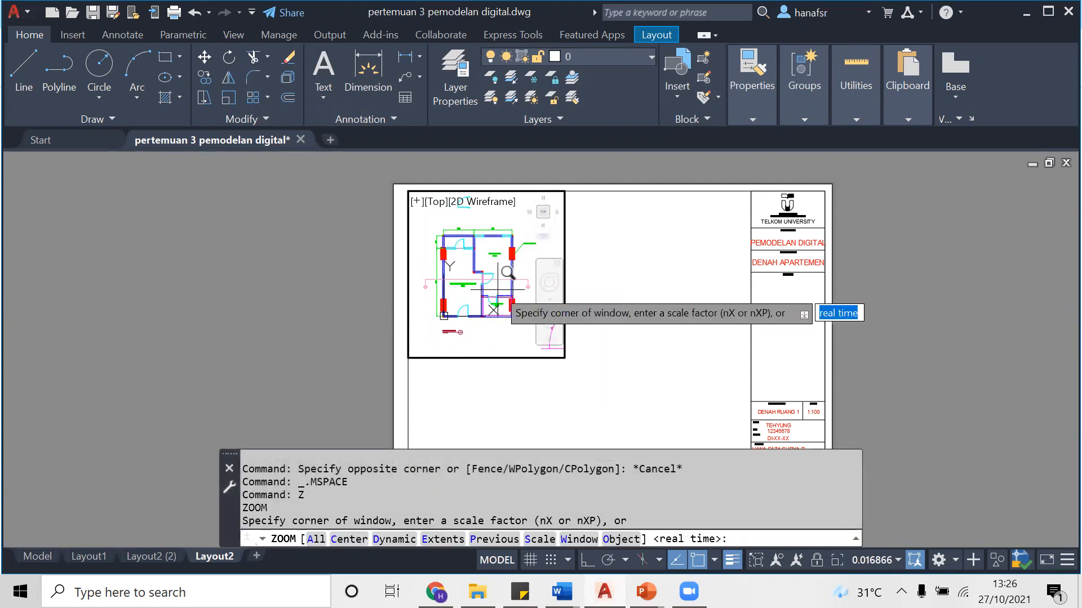
pyautogui.write('s')
pyautogui.press('Return')
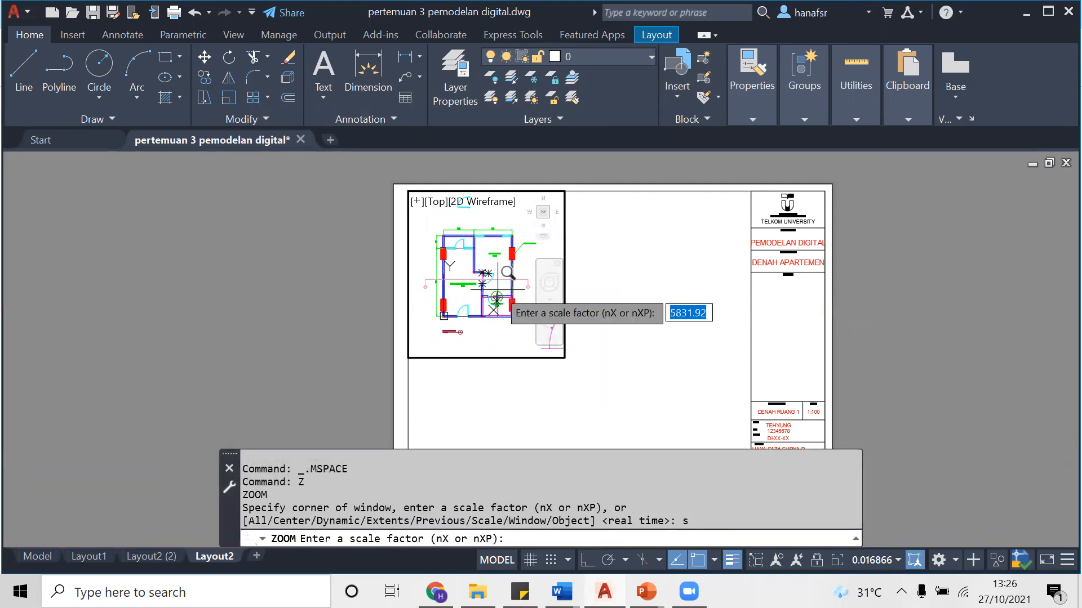
pyautogui.write('1/100xp')
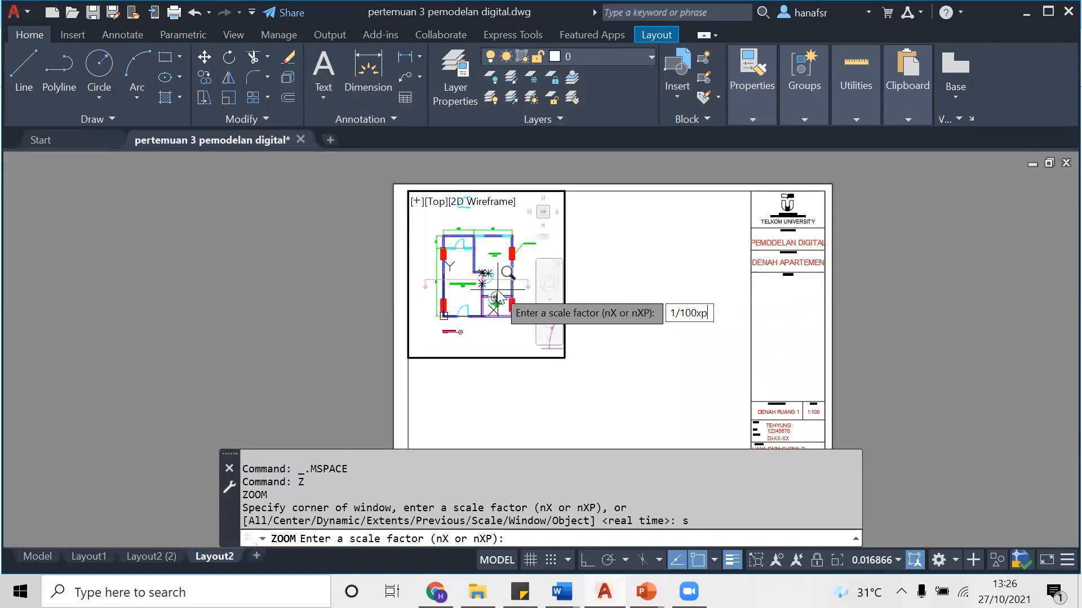
pyautogui.press('Return')
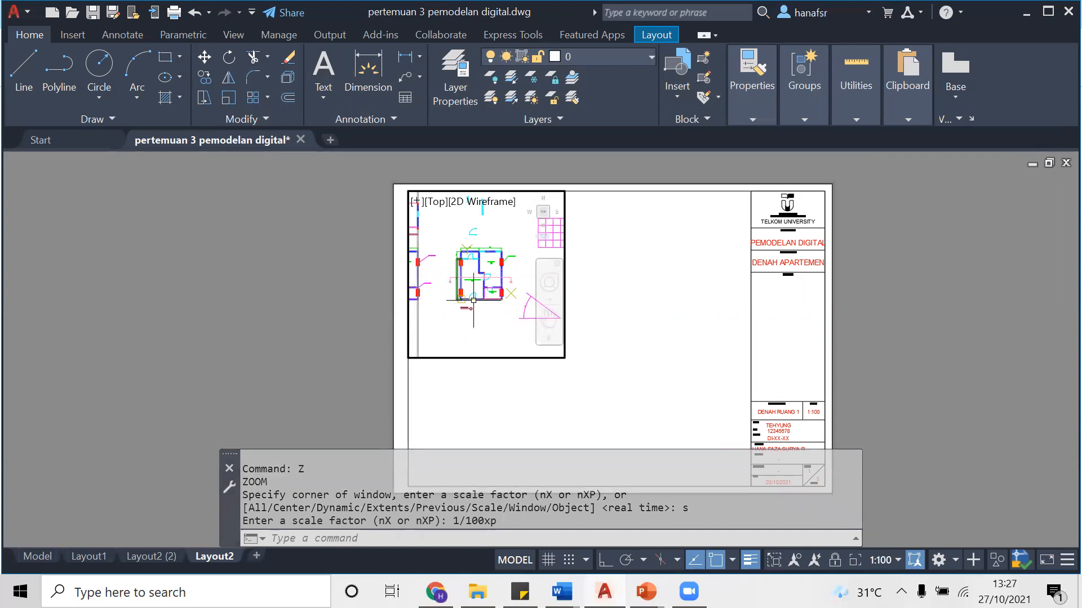
# Scale the active viewport with a zoom factor of 1/50xp and reposition the floor plan inside its frame
pyautogui.write('z')
pyautogui.press('Return')
pyautogui.write('s')
pyautogui.press('Return')
pyautogui.write('1/50xp')
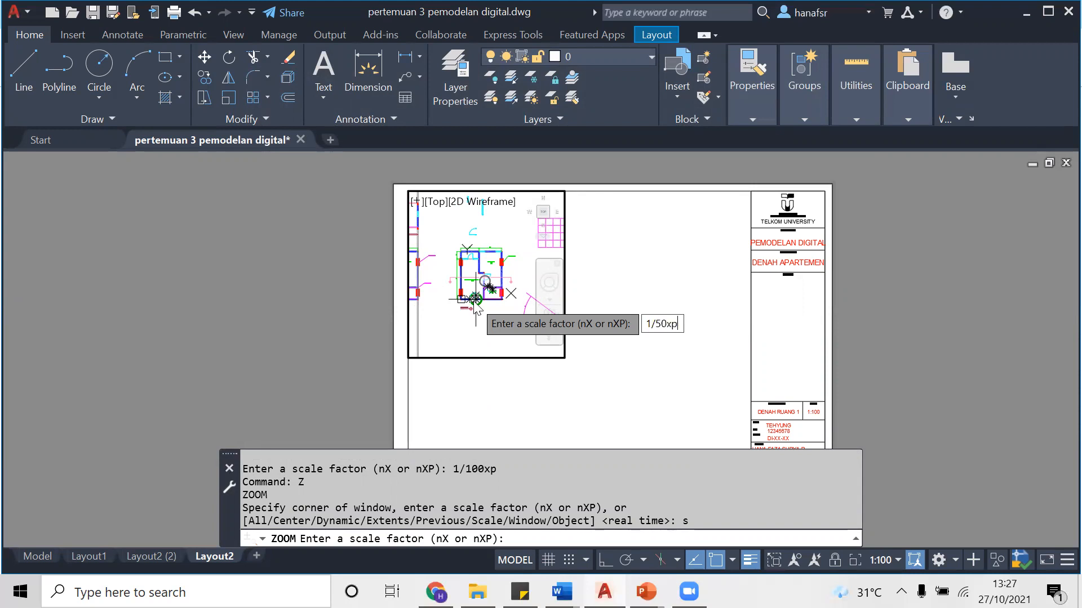
pyautogui.press('Return')
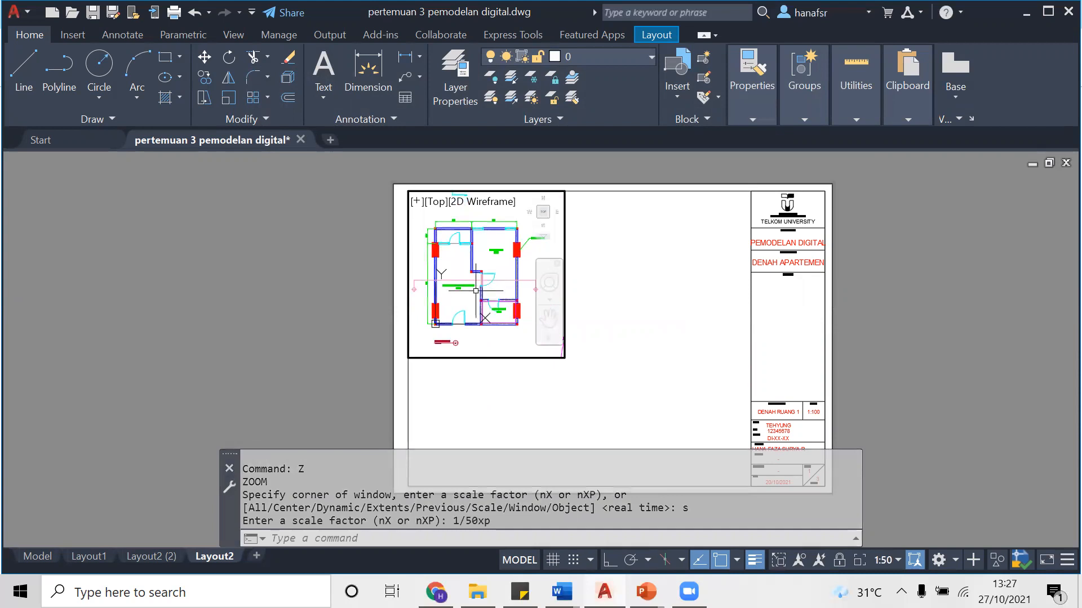
pyautogui.moveTo(476, 294); pyautogui.dragTo(484, 283, button='middle')
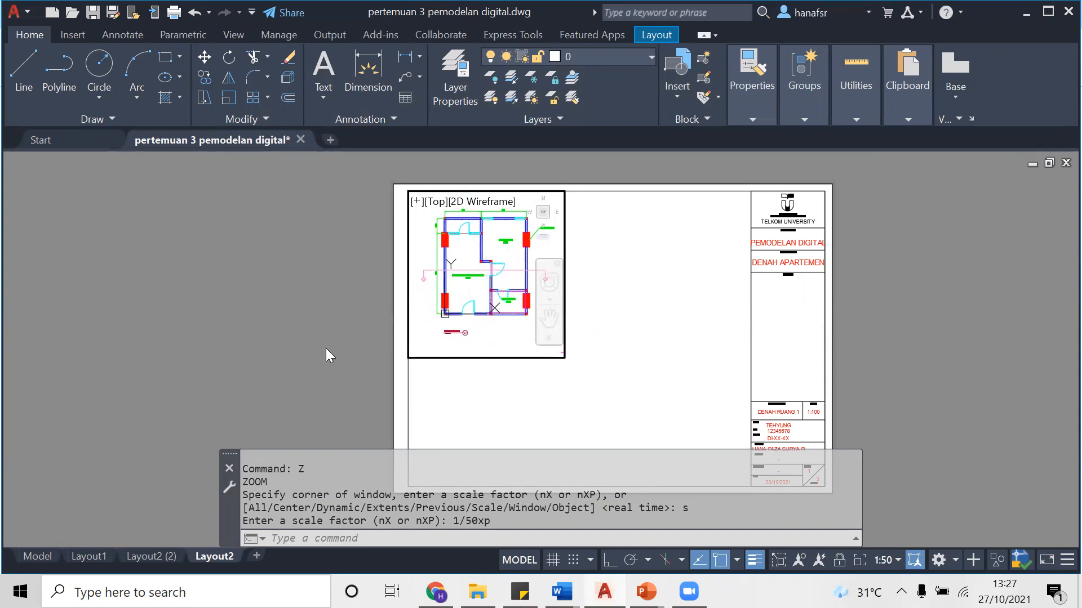
# Leave the floor plan viewport's model space and return to paper space on Layout2
pyautogui.doubleClick(353, 335)
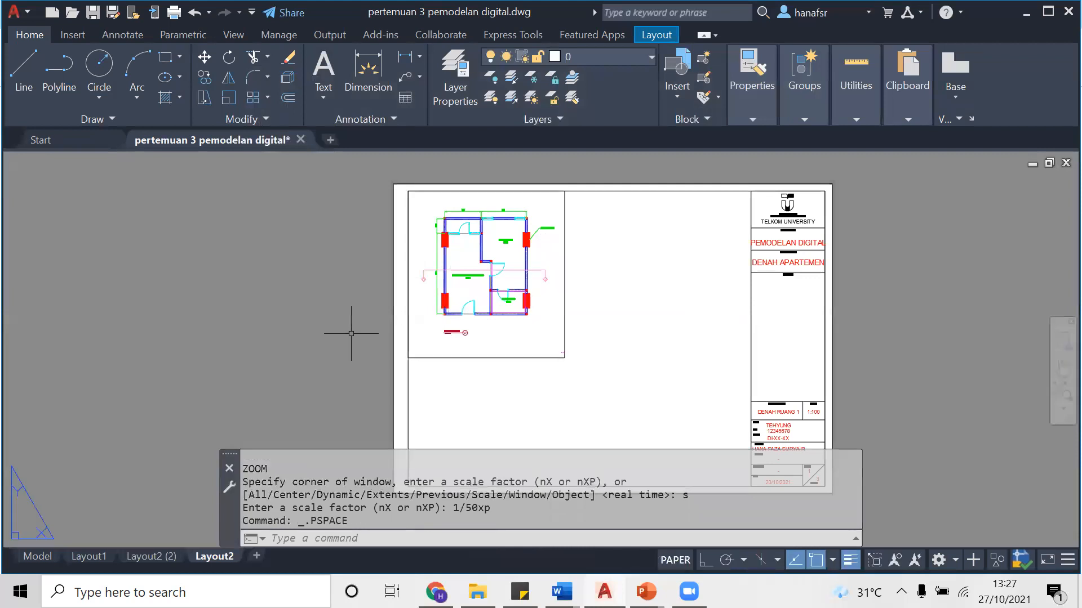
pyautogui.scroll(4, 498, 286)
pyautogui.scroll(-4, 506, 289)
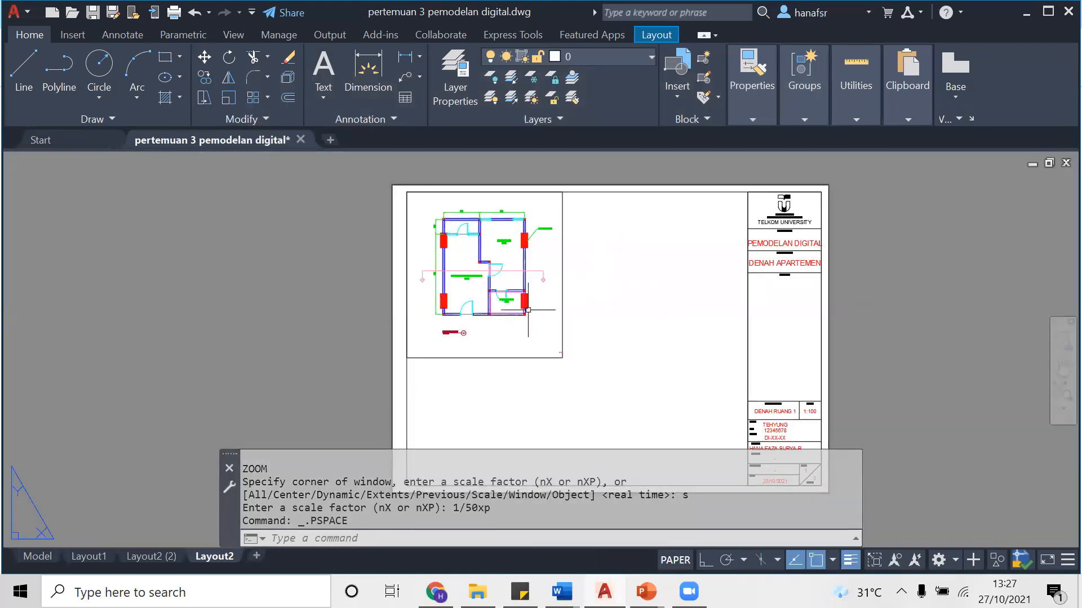
pyautogui.moveTo(534, 308); pyautogui.dragTo(468, 275, button='middle')
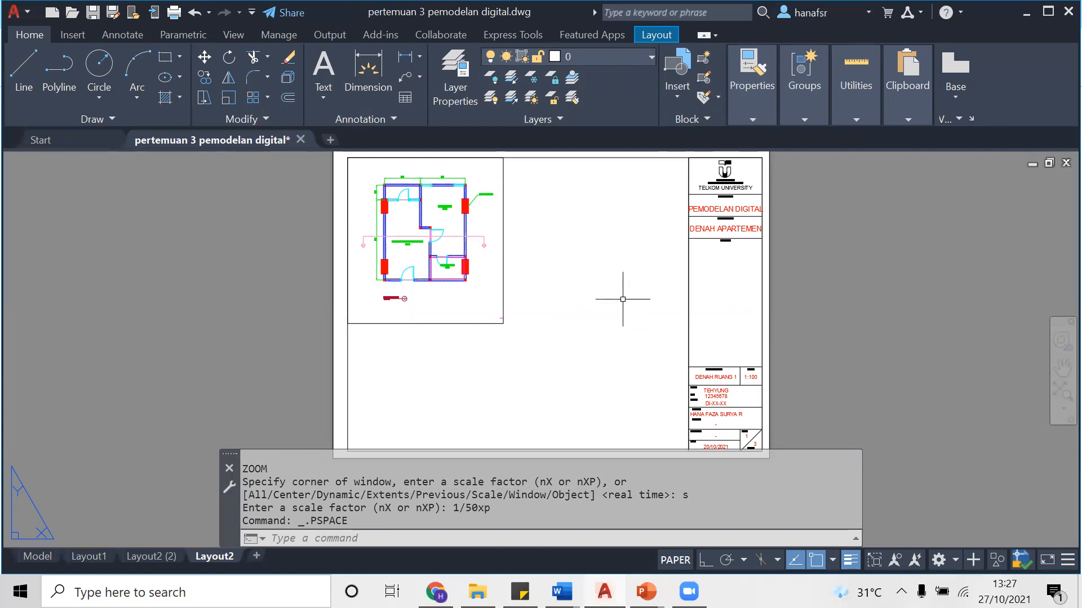
pyautogui.moveTo(580, 294)
pyautogui.mouseDown(button='middle')
pyautogui.moveTo(554, 289)
pyautogui.moveTo(567, 314)
pyautogui.mouseUp(button='middle')
pyautogui.write('C')
pyautogui.press('Return')
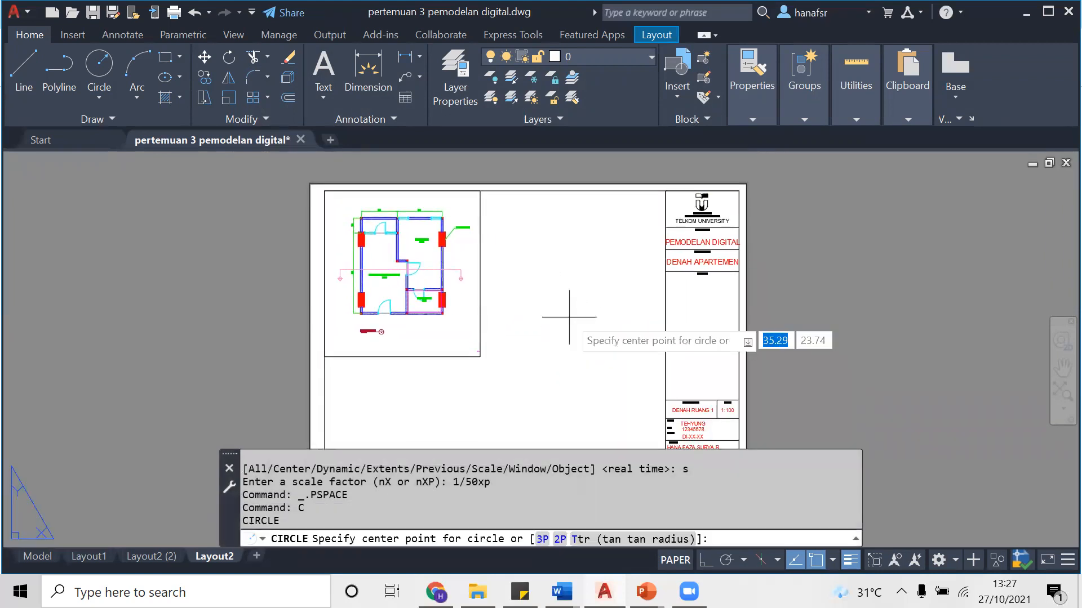
pyautogui.click(533, 228)
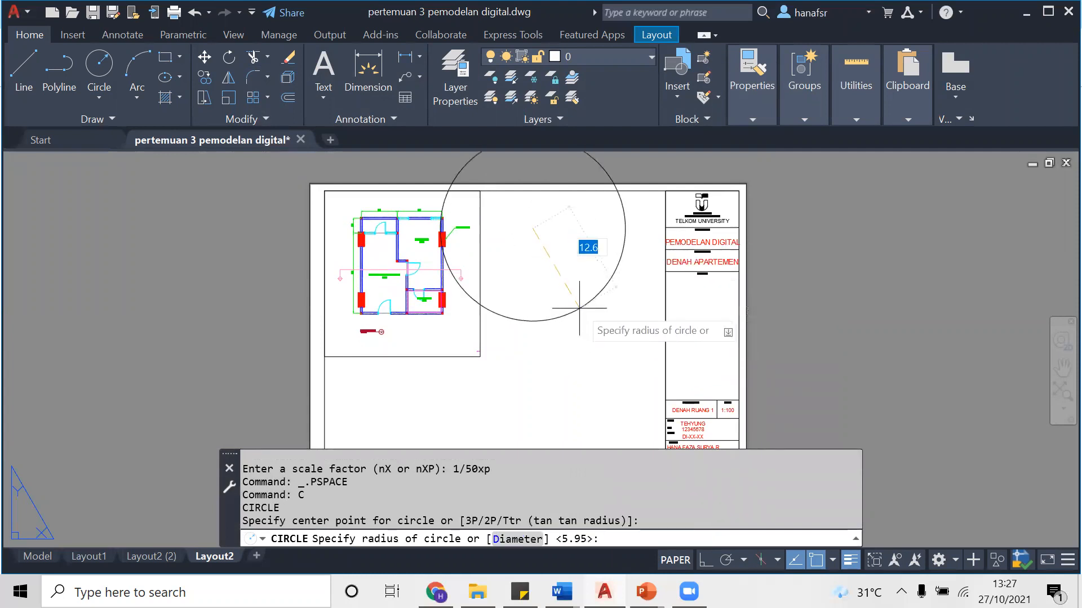
pyautogui.press('Escape')
# Draw a circle with a radius of about 8.6 in the empty area between the floor plan viewport and the title block
pyautogui.write('C')
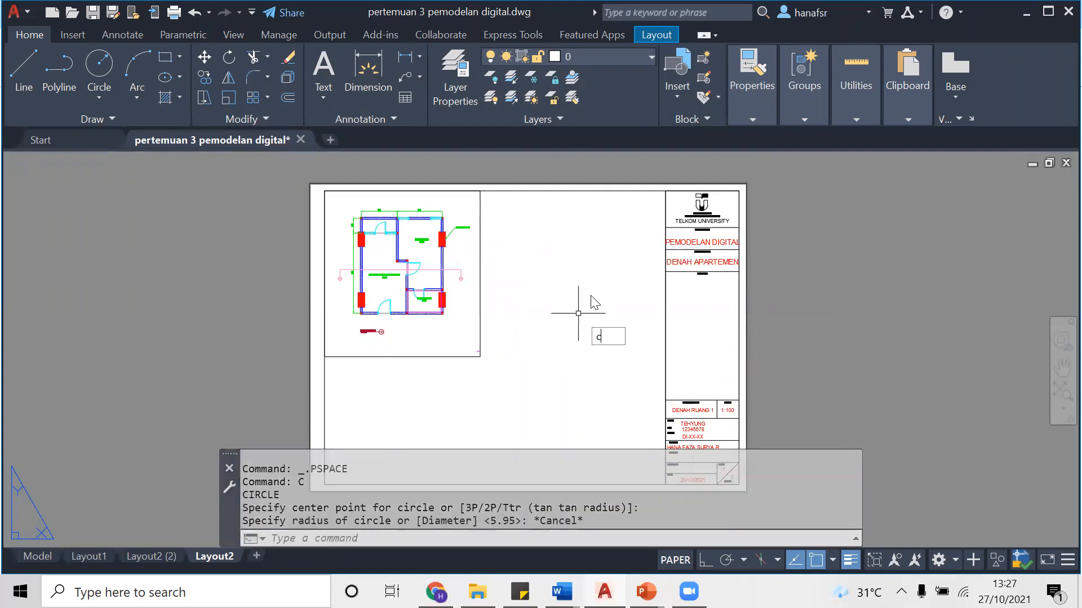
pyautogui.press('Return')
pyautogui.click(573, 277)
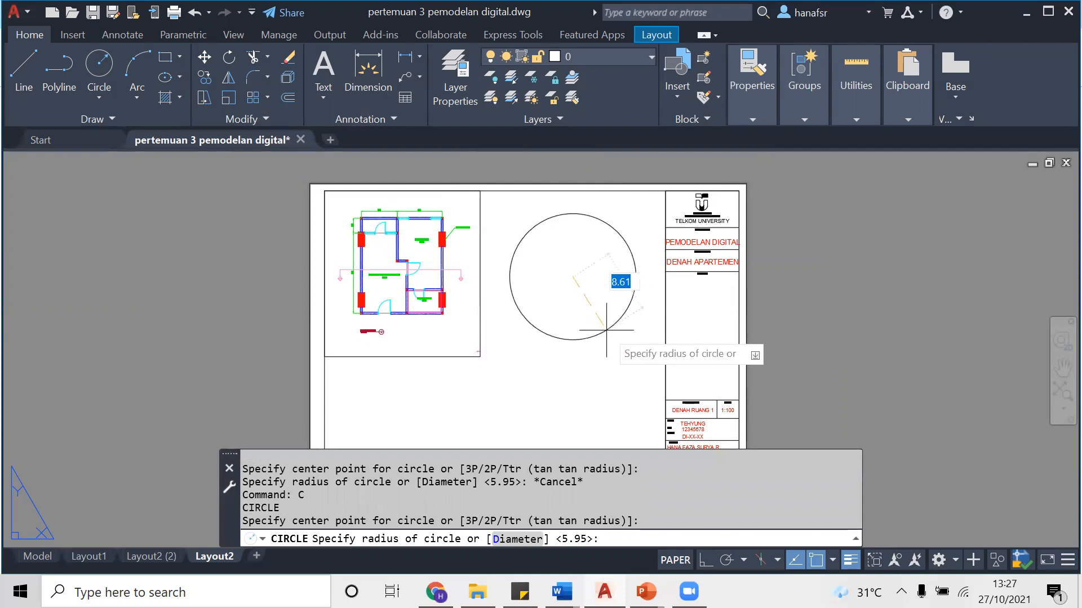
pyautogui.click(614, 324)
# Turn the circle into a viewport using the Object option of MVIEW
pyautogui.write('MV')
pyautogui.press('Return')
pyautogui.write('o')
pyautogui.press('Return')
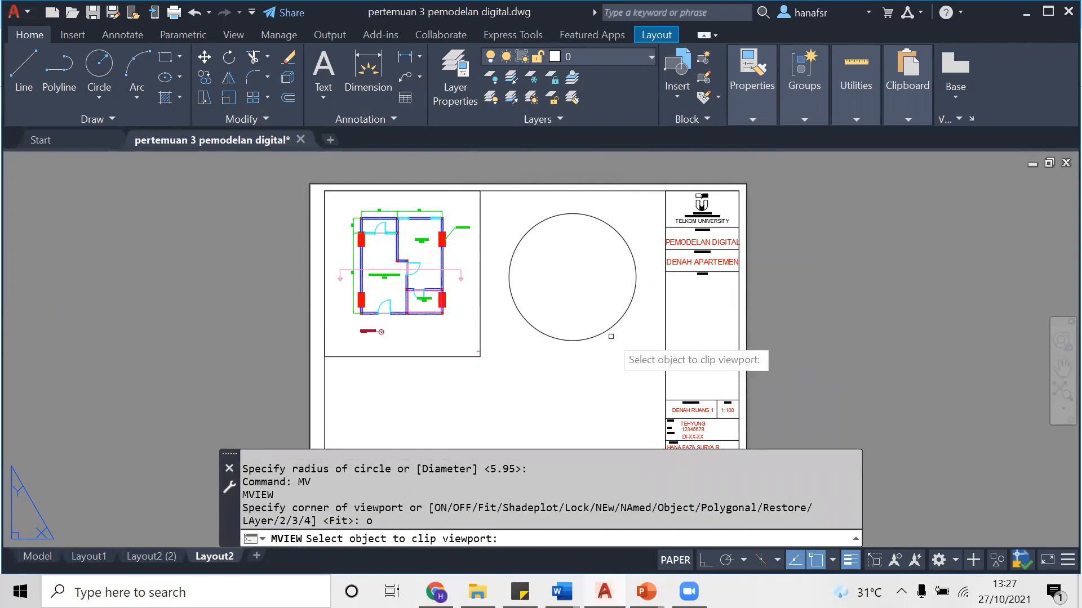
pyautogui.click(610, 336)
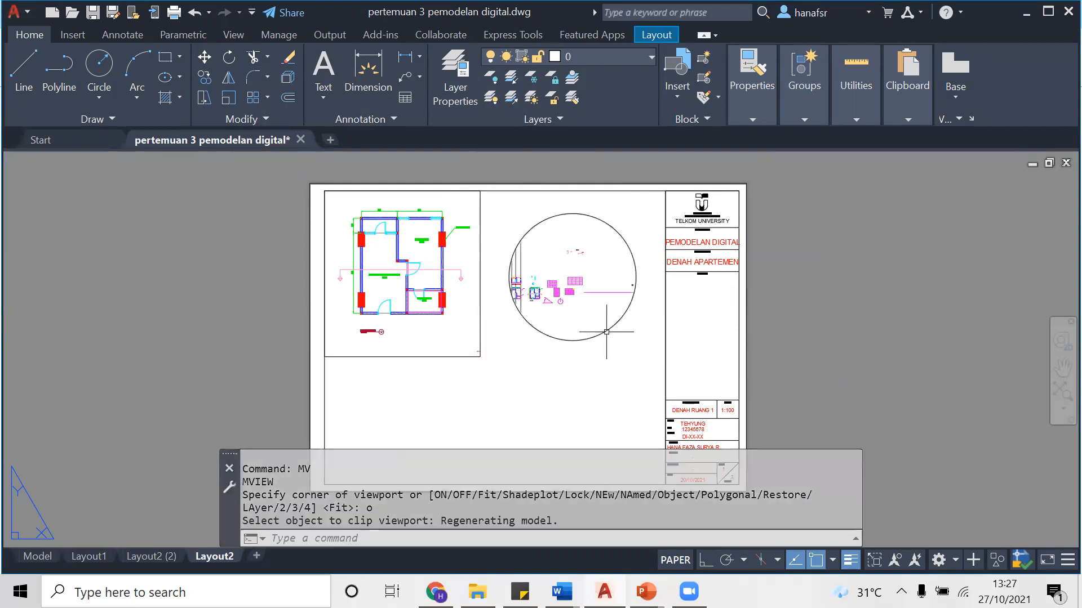
# Activate the circular viewport's model space and frame the column at the floor plan's upper-left corner inside it
pyautogui.click(580, 311)
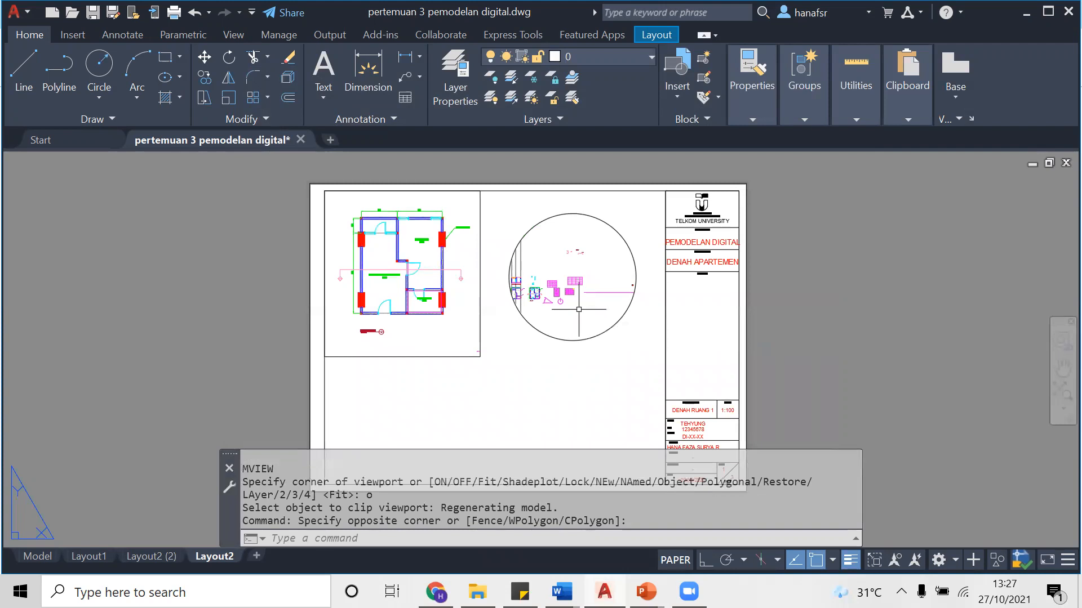
pyautogui.scroll(2, 550, 293)
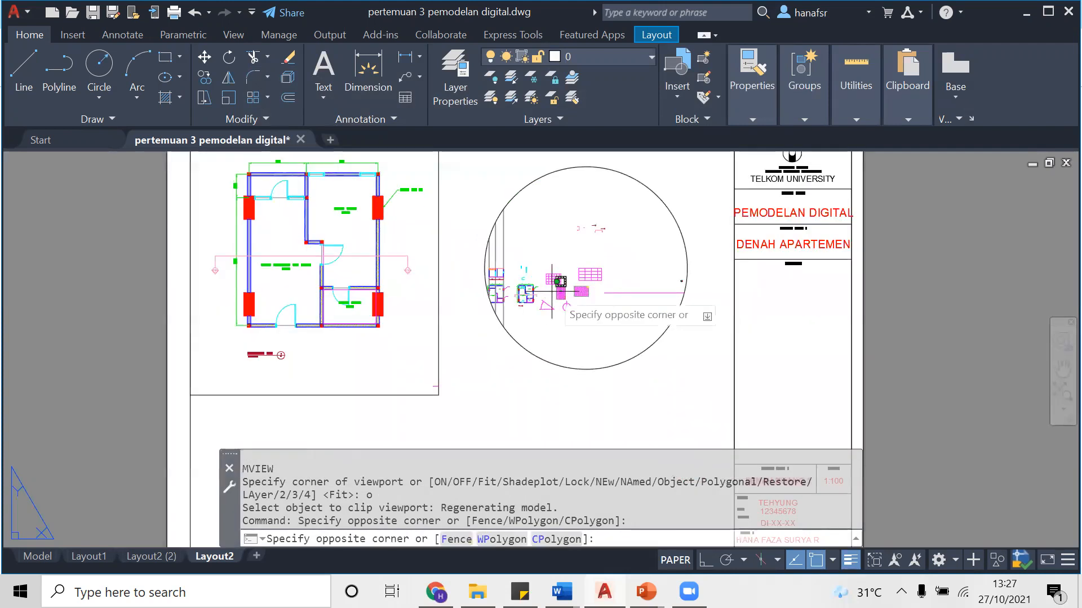
pyautogui.press('Escape')
pyautogui.doubleClick(538, 296)
pyautogui.scroll(3, 540, 296)
pyautogui.moveTo(541, 296); pyautogui.dragTo(599, 328, button='middle')
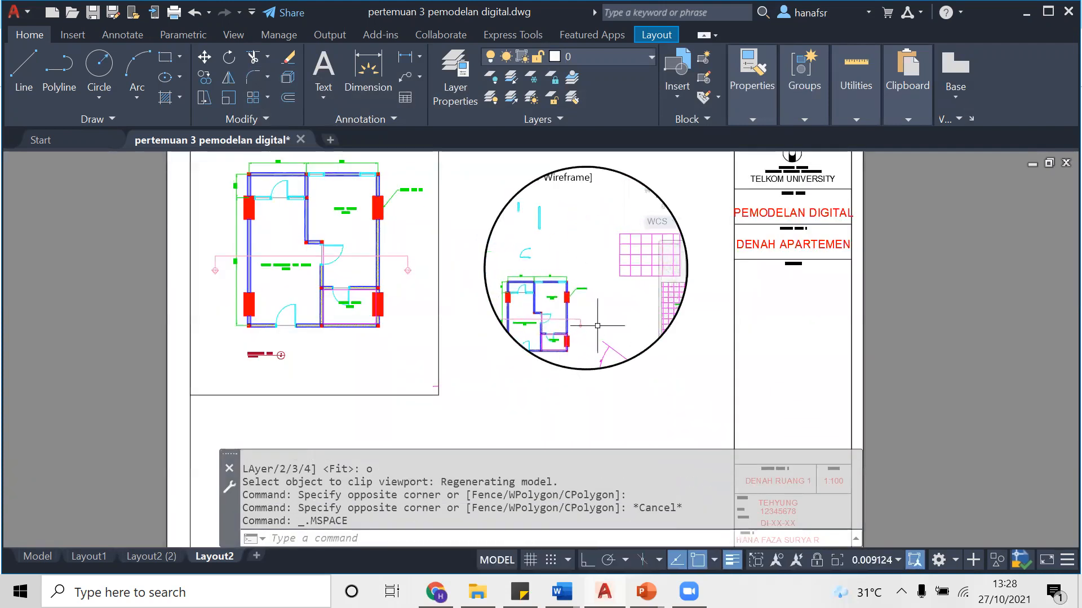
pyautogui.scroll(4, 585, 324)
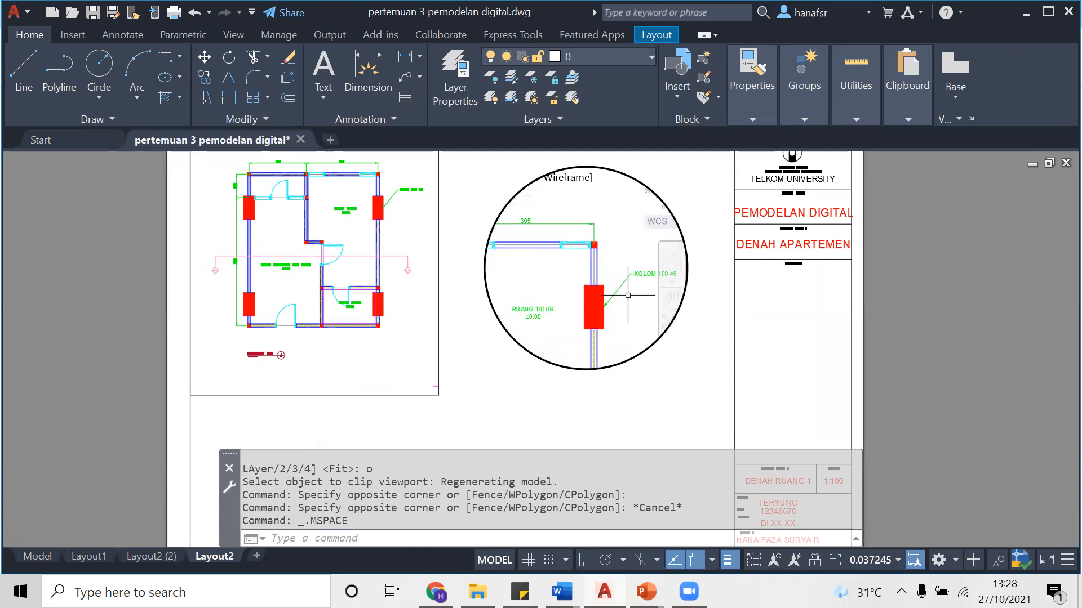
pyautogui.moveTo(551, 275); pyautogui.dragTo(597, 319, button='middle')
pyautogui.scroll(2, 530, 240)
pyautogui.scroll(2, 593, 242)
pyautogui.moveTo(593, 242); pyautogui.dragTo(569, 232, button='middle')
pyautogui.scroll(2, 550, 267)
pyautogui.scroll(-2, 555, 267)
pyautogui.scroll(2, 573, 236)
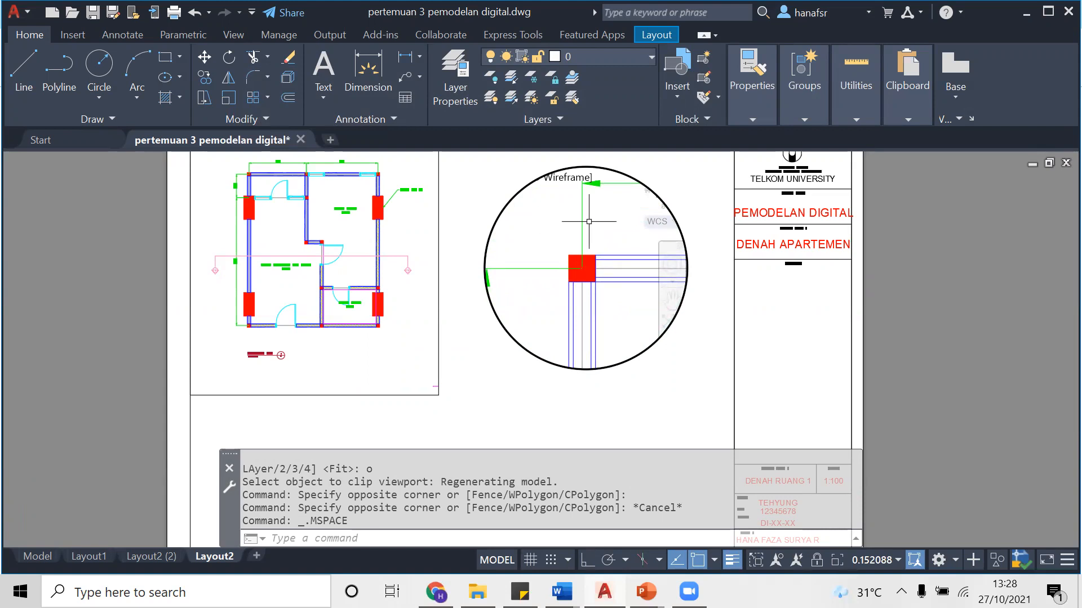
# Scale the circular viewport with a zoom factor of 1/10xp
pyautogui.press('Return')
pyautogui.write('s')
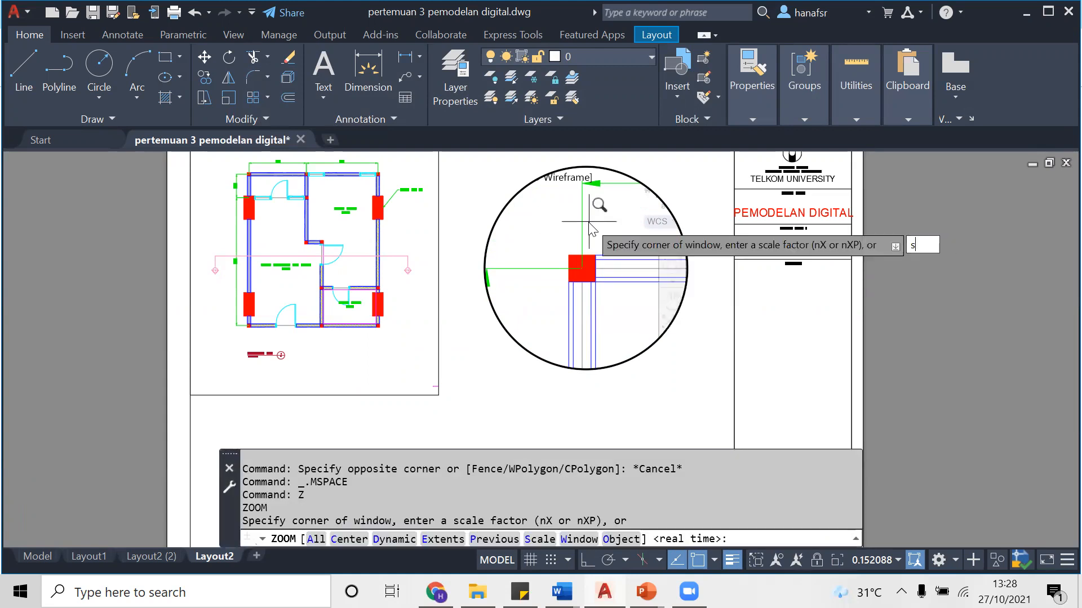
pyautogui.press('Return')
pyautogui.write('1/10')
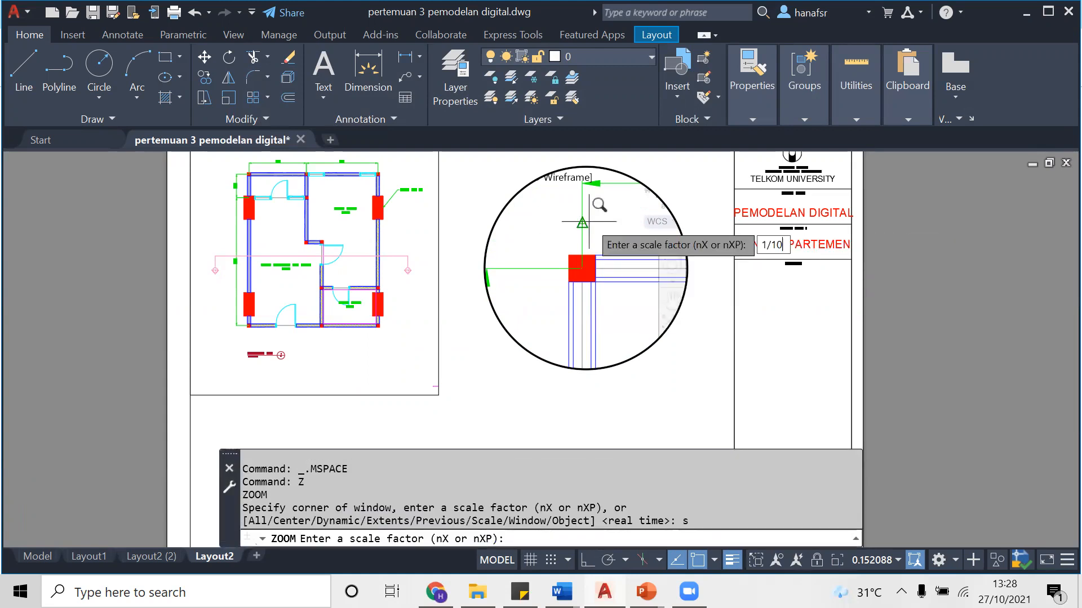
pyautogui.write('xp')
pyautogui.press('Return')
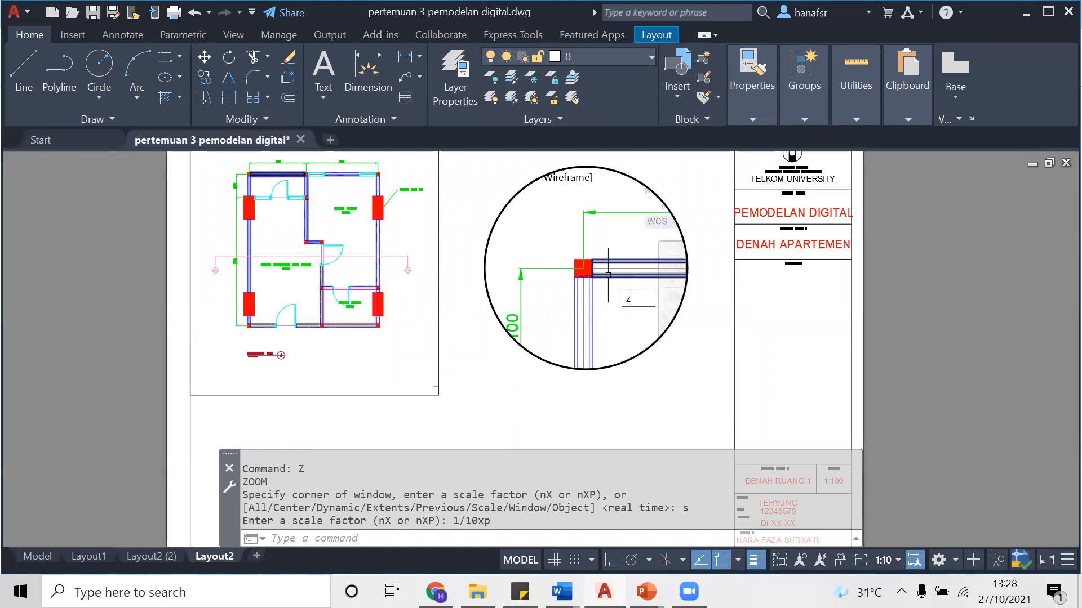
# Scale the circular viewport with a zoom factor of 1/5xp, recentre the corner column, and return to paper space
pyautogui.write('z')
pyautogui.press('Return')
pyautogui.write('s')
pyautogui.press('Return')
pyautogui.write('1/5xp')
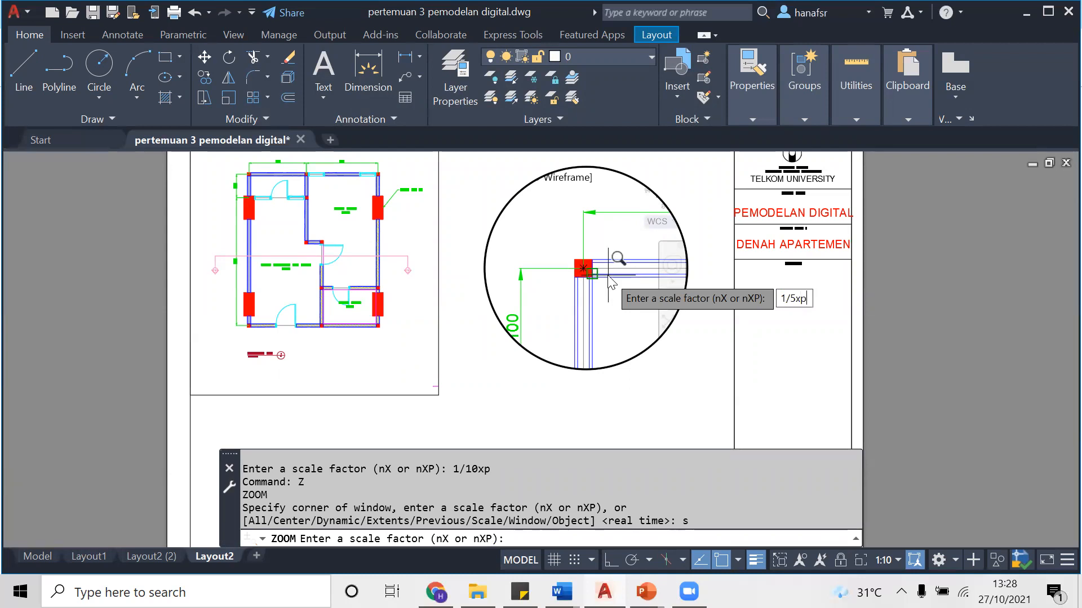
pyautogui.press('Return')
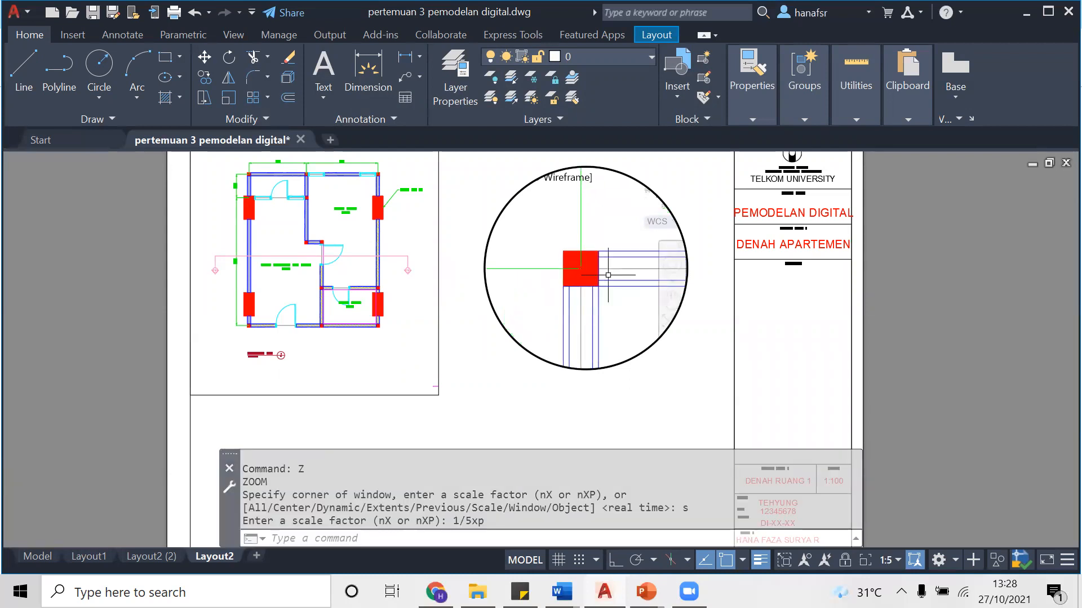
pyautogui.moveTo(609, 317); pyautogui.dragTo(613, 306, button='middle')
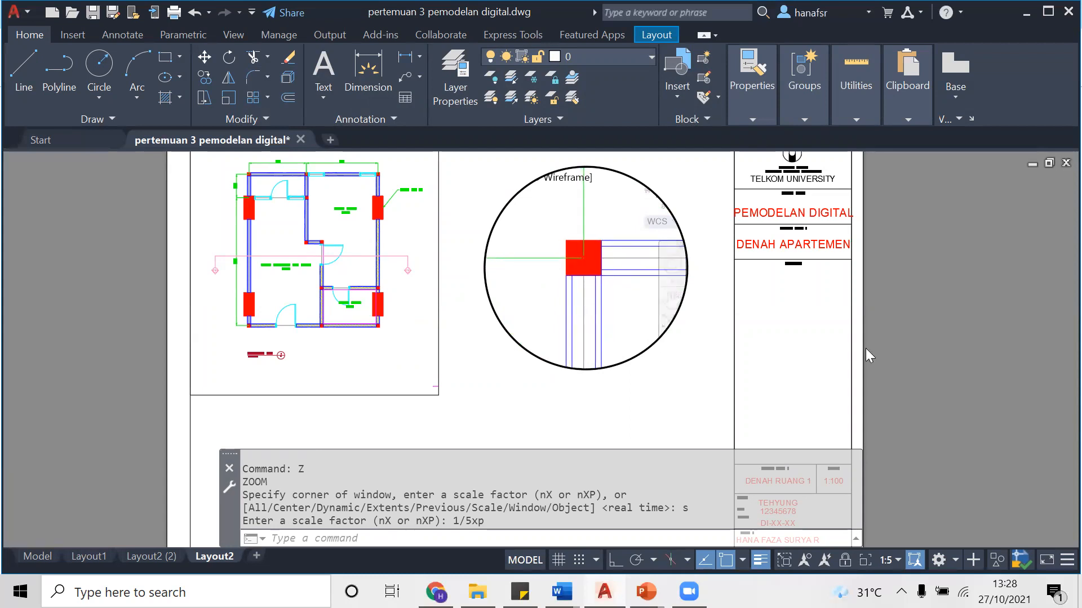
pyautogui.doubleClick(926, 296)
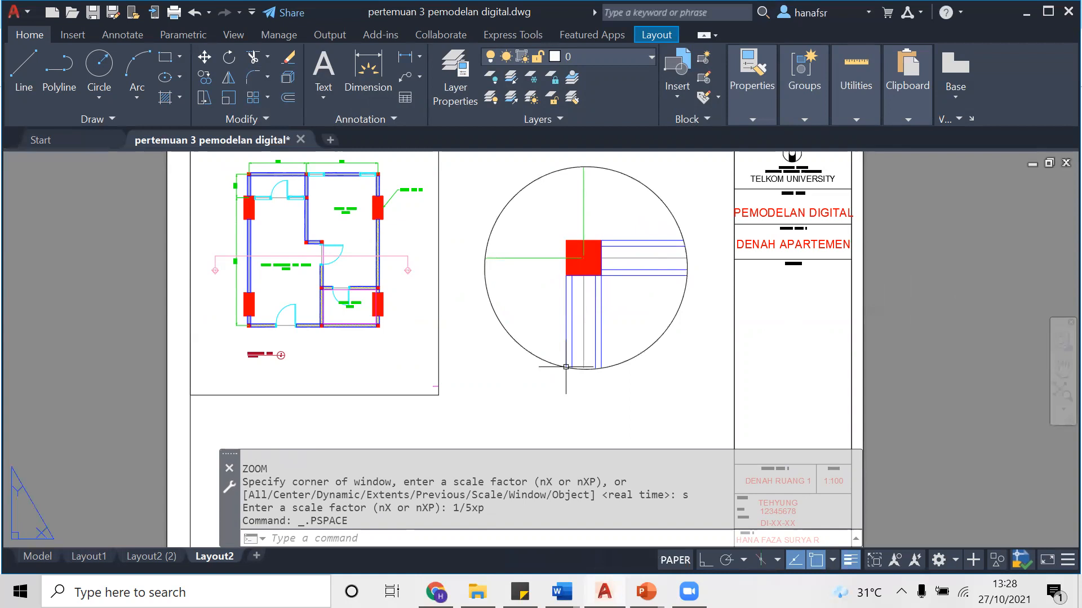
# Preview the Layout2 plot to check how the circular detail prints beside the floor plan, then exit the preview
pyautogui.moveTo(546, 371); pyautogui.dragTo(544, 366, button='middle')
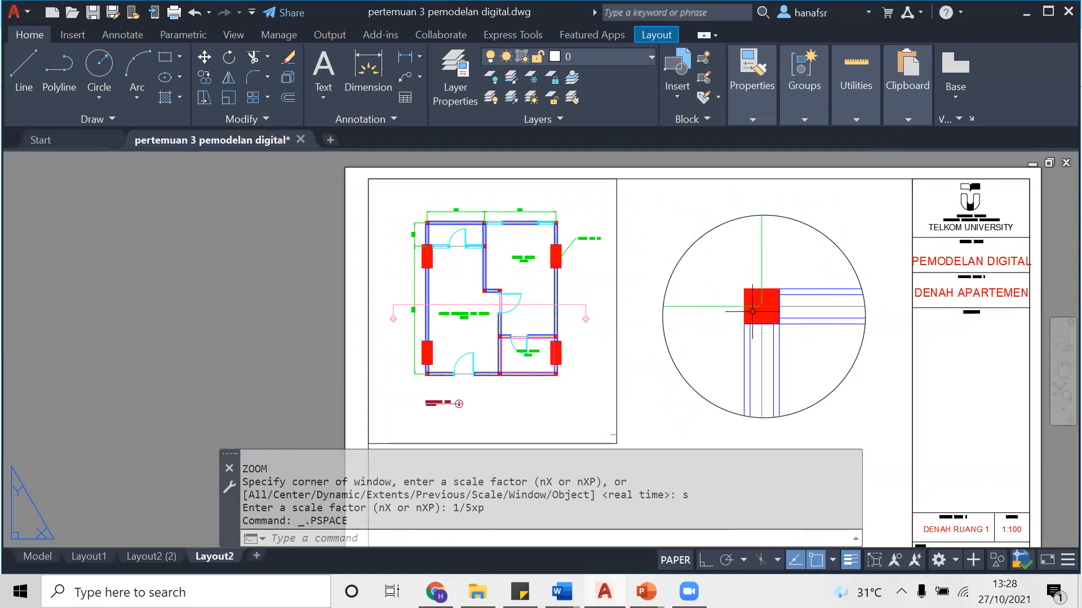
pyautogui.scroll(-2, 755, 375)
pyautogui.moveTo(752, 382); pyautogui.dragTo(758, 315, button='middle')
pyautogui.moveTo(668, 411); pyautogui.dragTo(662, 311, button='middle')
pyautogui.moveTo(680, 359); pyautogui.dragTo(564, 323, button='middle')
pyautogui.scroll(-1, 577, 351)
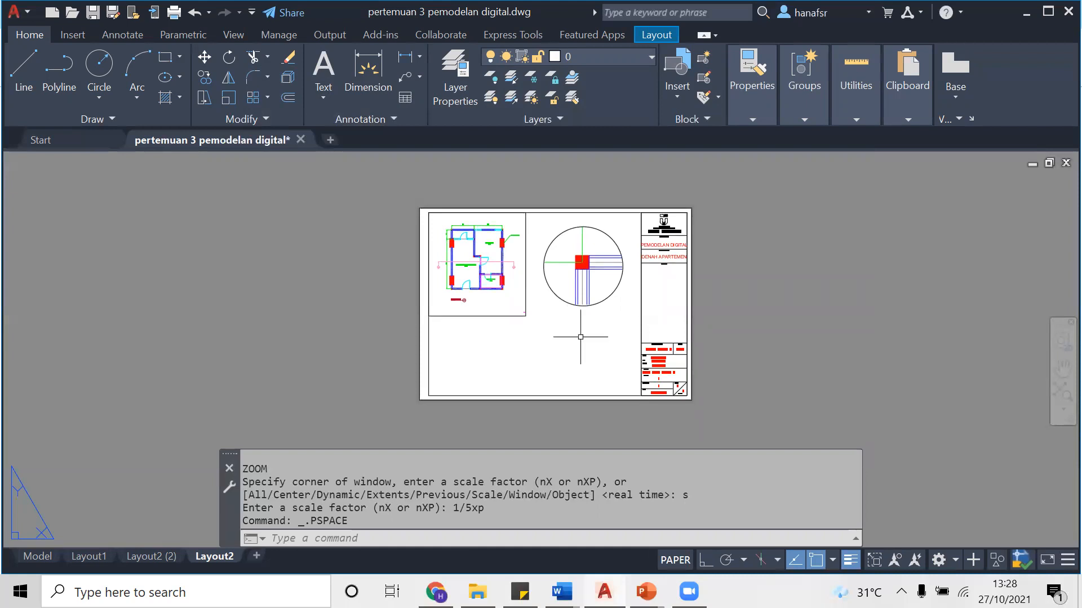
pyautogui.hotkey('ctrl', 'p')
pyautogui.click(583, 343)
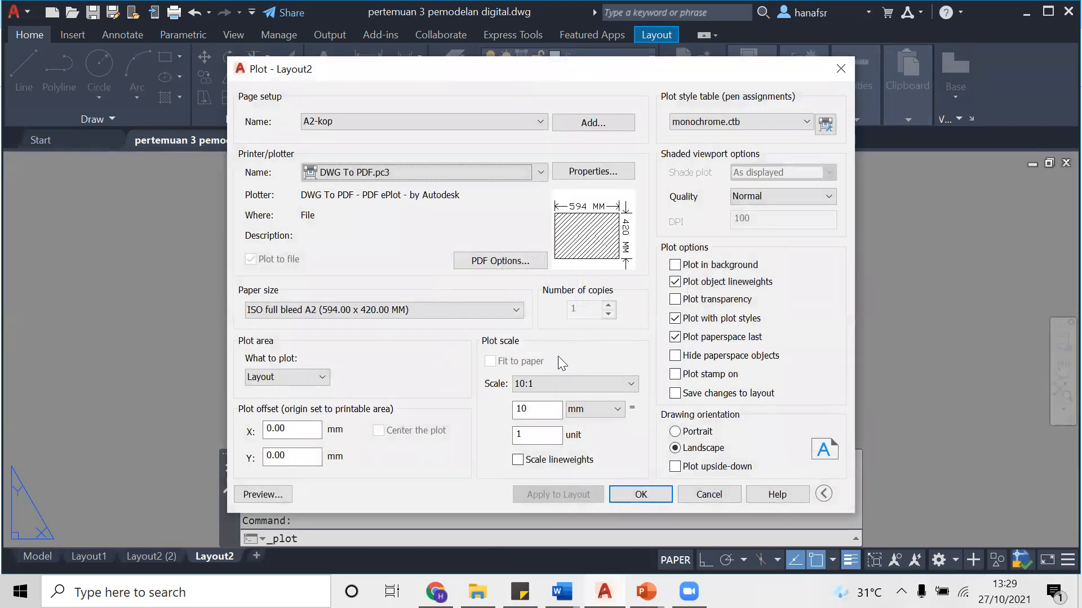
pyautogui.click(263, 494)
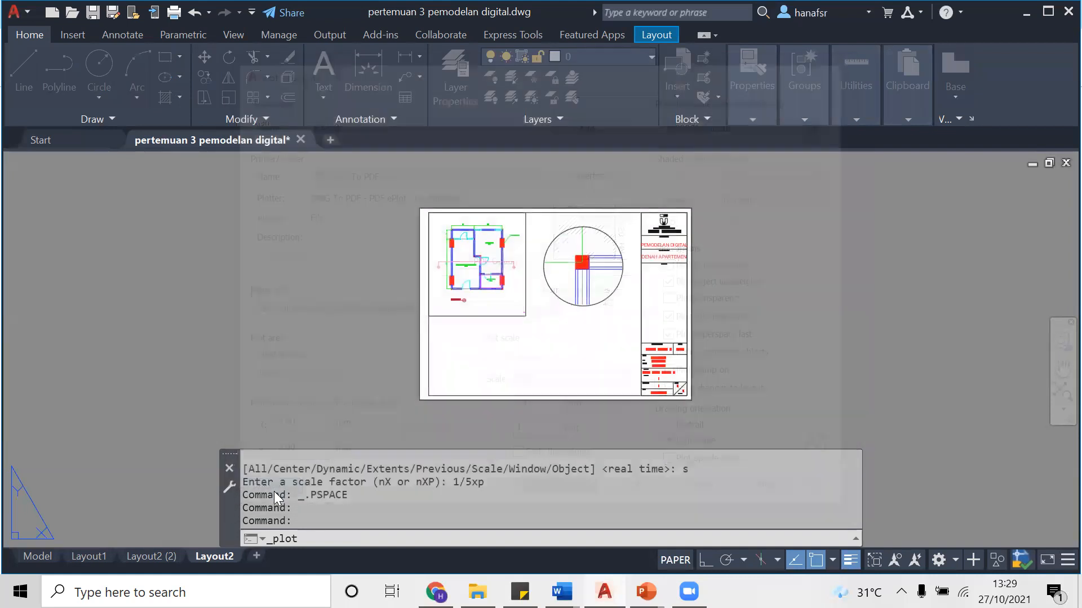
pyautogui.scroll(5, 599, 241)
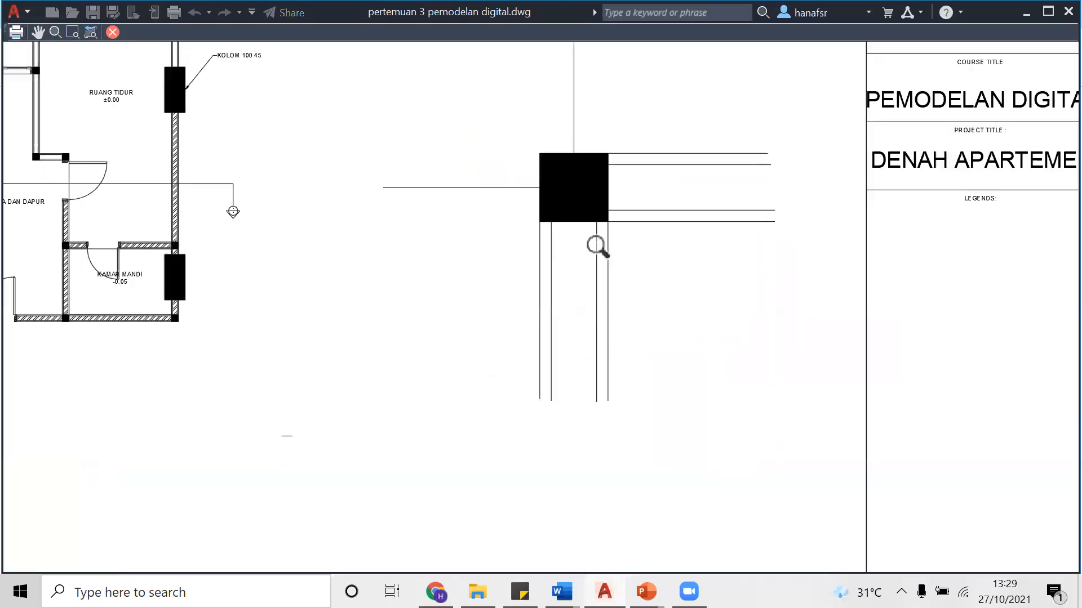
pyautogui.scroll(-5, 603, 272)
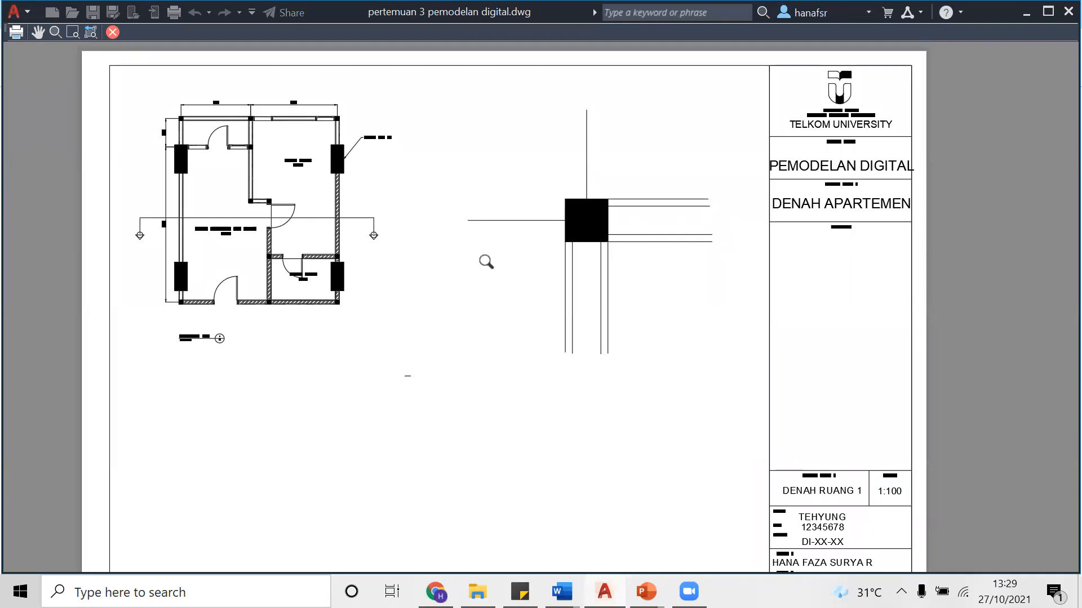
pyautogui.click(114, 33)
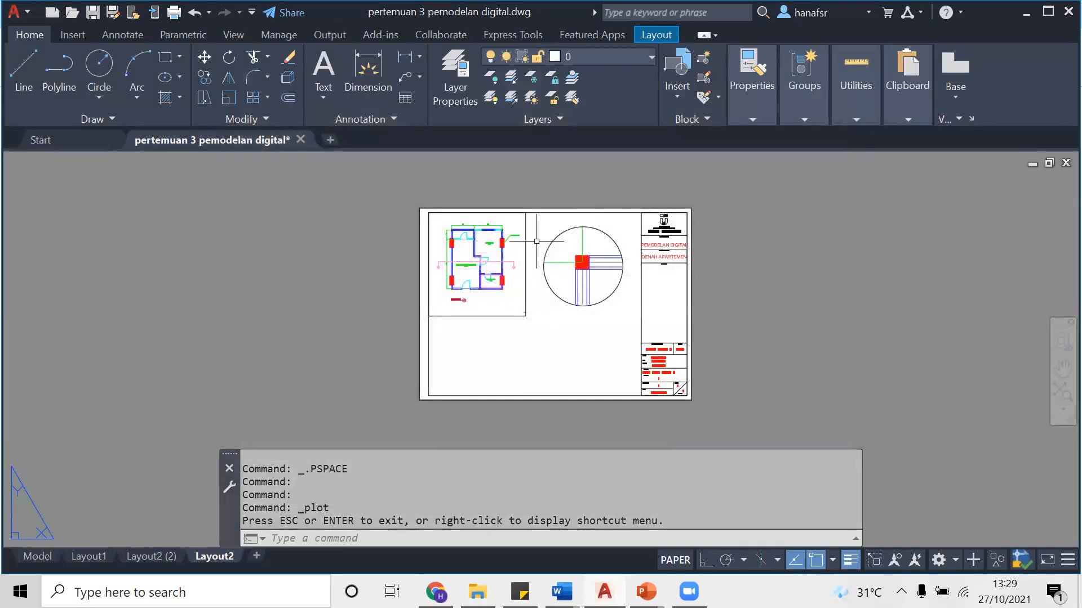
# Move the circular viewport's boundary to the 01 WALL layer
pyautogui.click(554, 241)
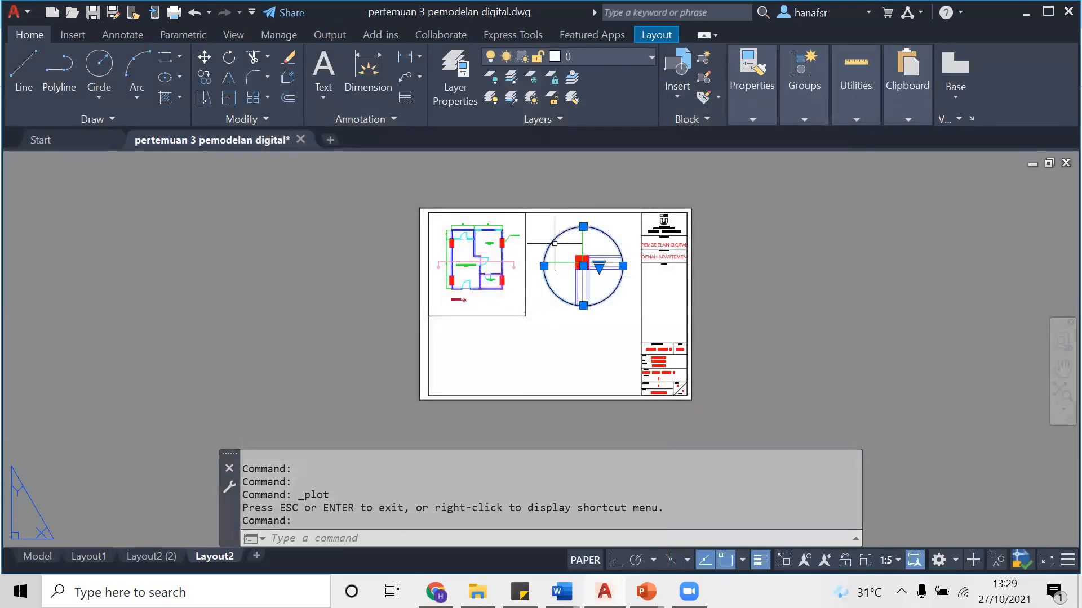
pyautogui.click(634, 59)
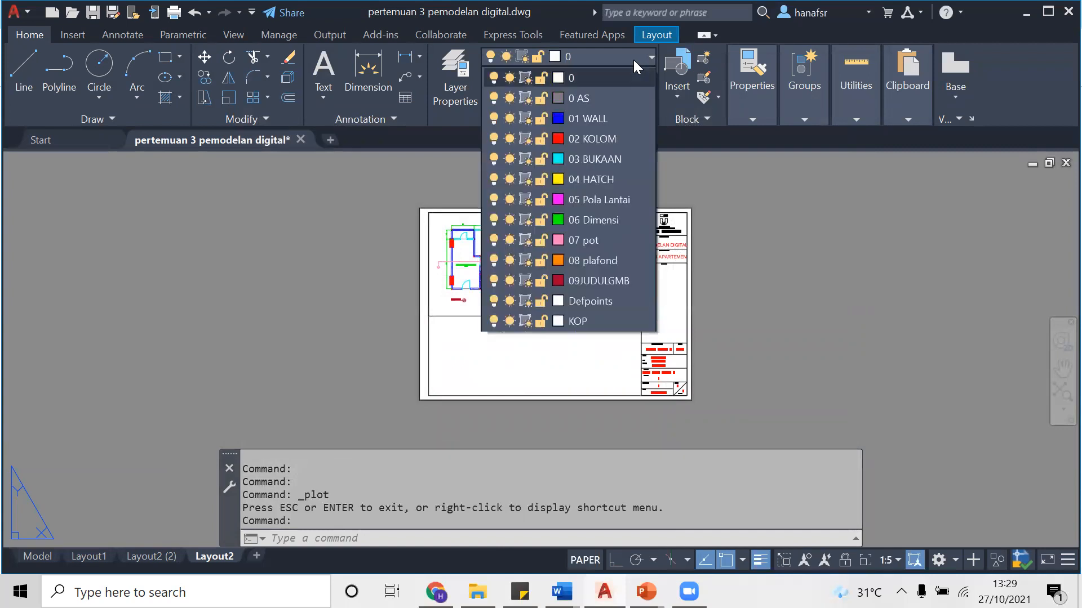
pyautogui.click(590, 122)
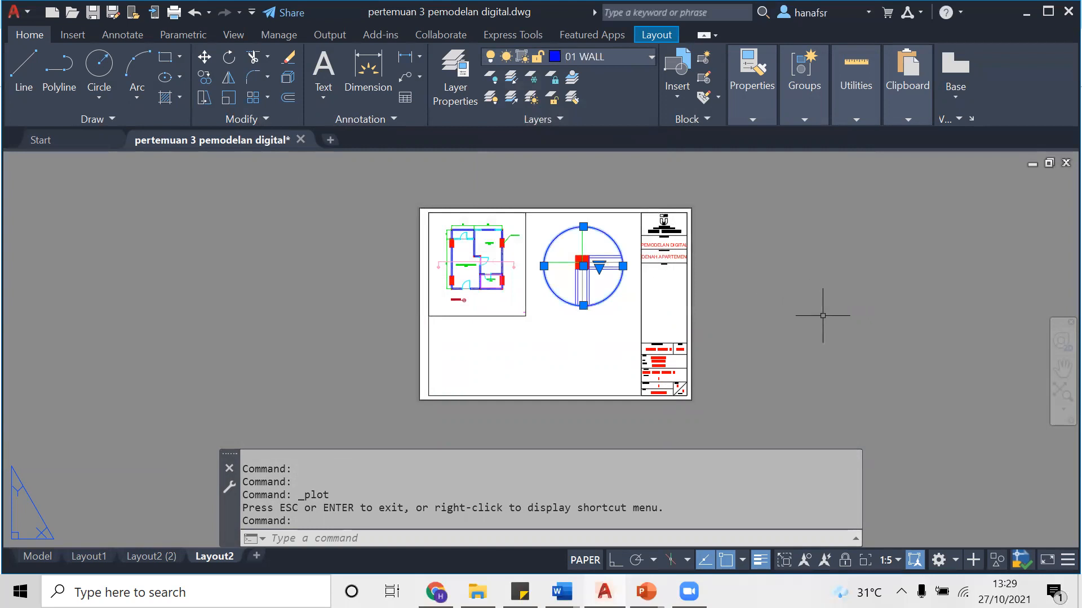
pyautogui.press('Escape')
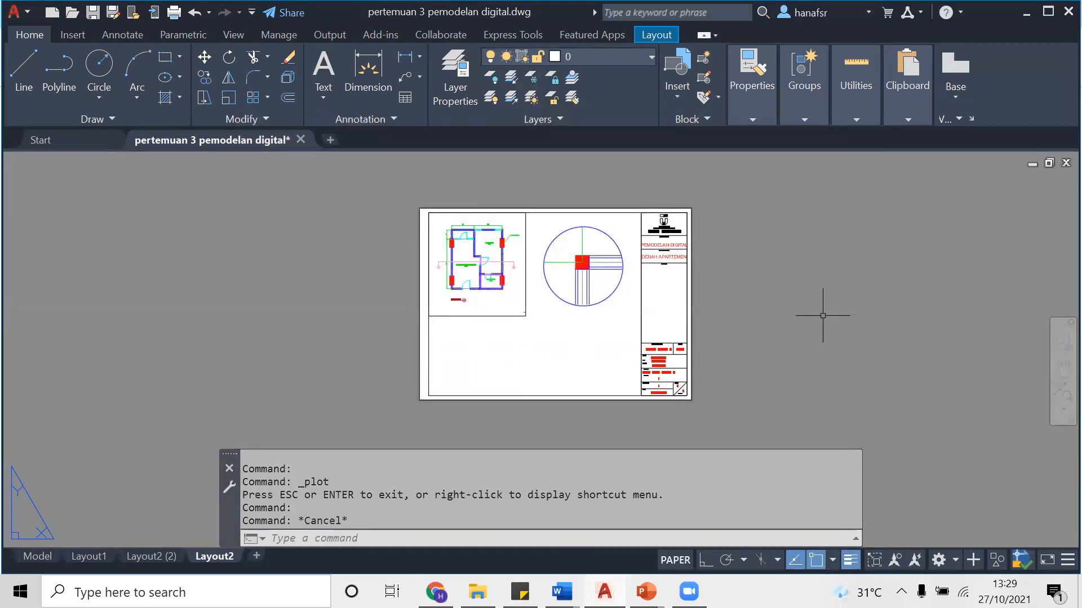
# Preview the Layout2 plot again and examine the circular viewport's outline in the output
pyautogui.hotkey('ctrl', 'p')
pyautogui.press('Return')
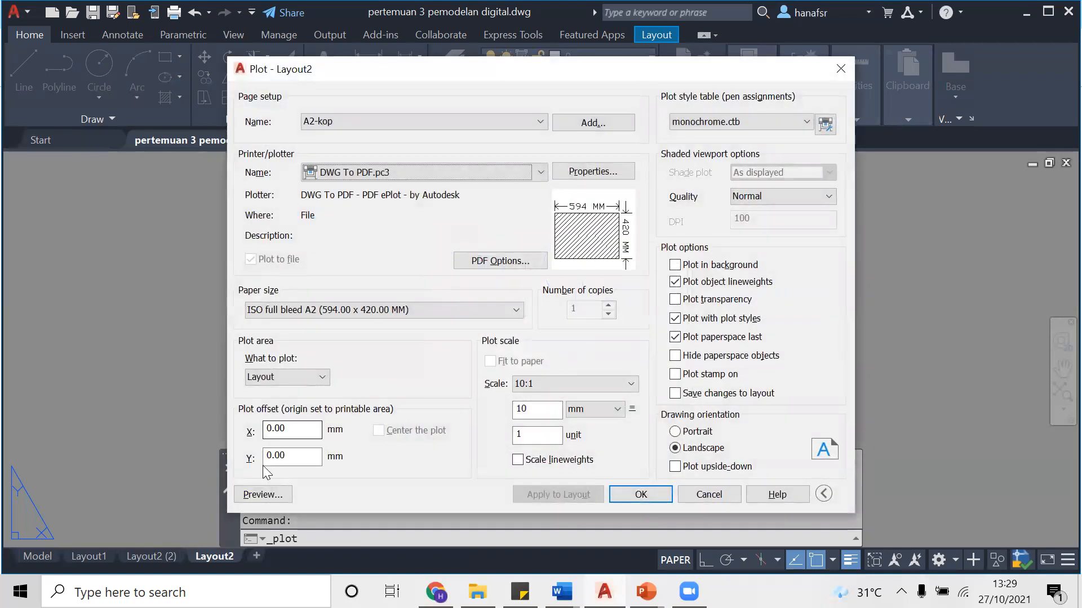
pyautogui.click(253, 495)
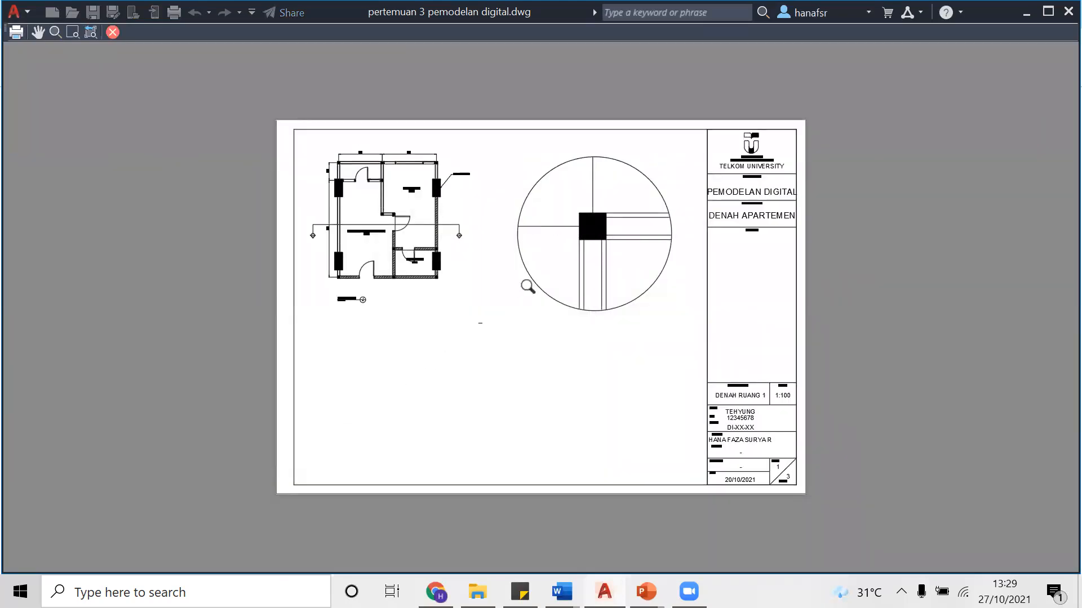
pyautogui.scroll(8, 530, 287)
pyautogui.scroll(-8, 687, 361)
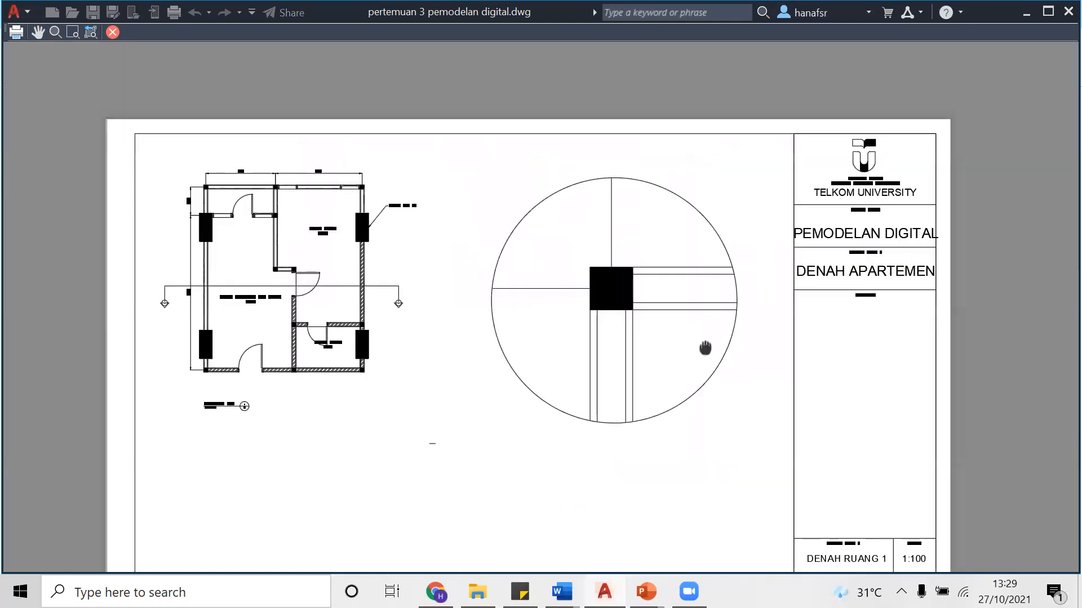
# Examine the floor plan, its room labels and the circular column detail up close in the plot preview, and check the whole sheet
pyautogui.moveTo(703, 341); pyautogui.dragTo(572, 393)
pyautogui.moveTo(587, 446); pyautogui.dragTo(727, 309)
pyautogui.scroll(2, 556, 254)
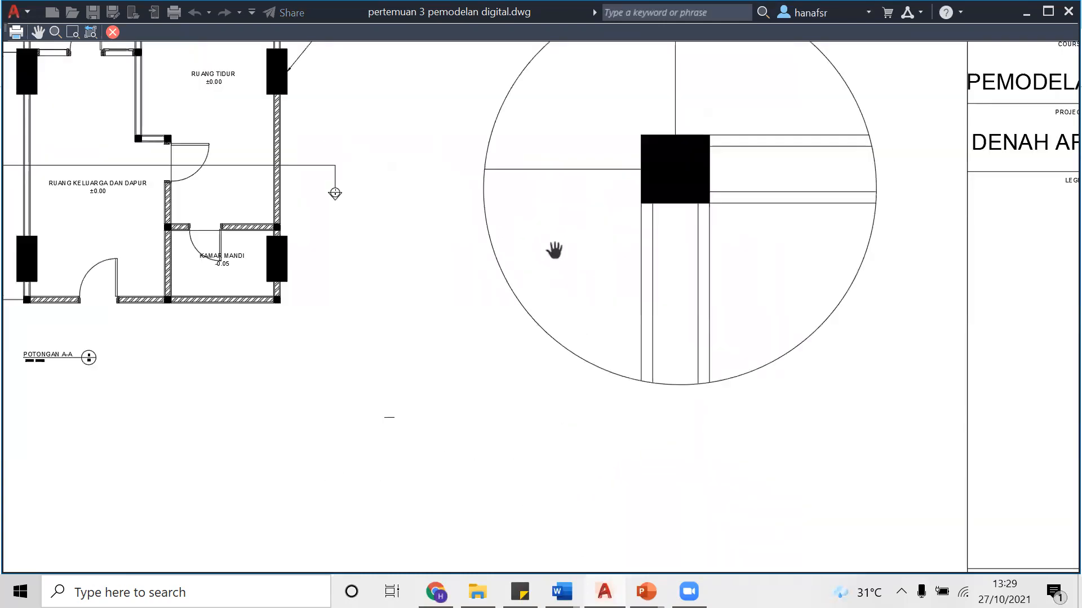
pyautogui.scroll(4, 226, 262)
pyautogui.moveTo(271, 240); pyautogui.dragTo(554, 319)
pyautogui.scroll(-3, 379, 248)
pyautogui.scroll(-3, 620, 278)
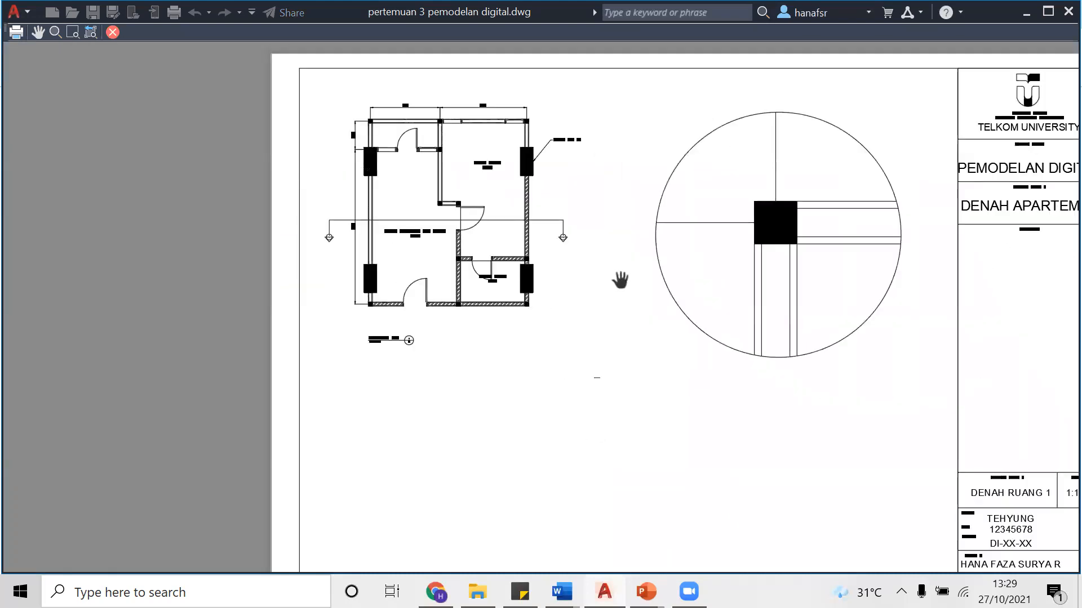
pyautogui.scroll(-2, 415, 318)
pyautogui.scroll(-1, 550, 307)
pyautogui.scroll(-2, 561, 307)
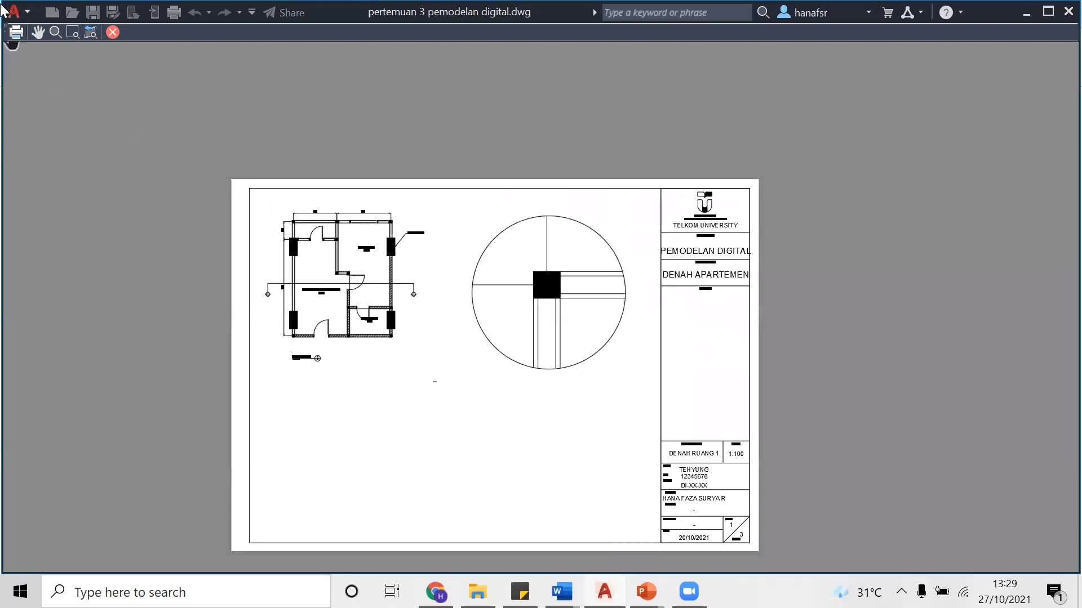
# Plot Layout2 from the preview to "pertemuan 3 pemodelan digital-Layout2.pdf" in Documents and maximise the opened PDF
pyautogui.click(15, 32)
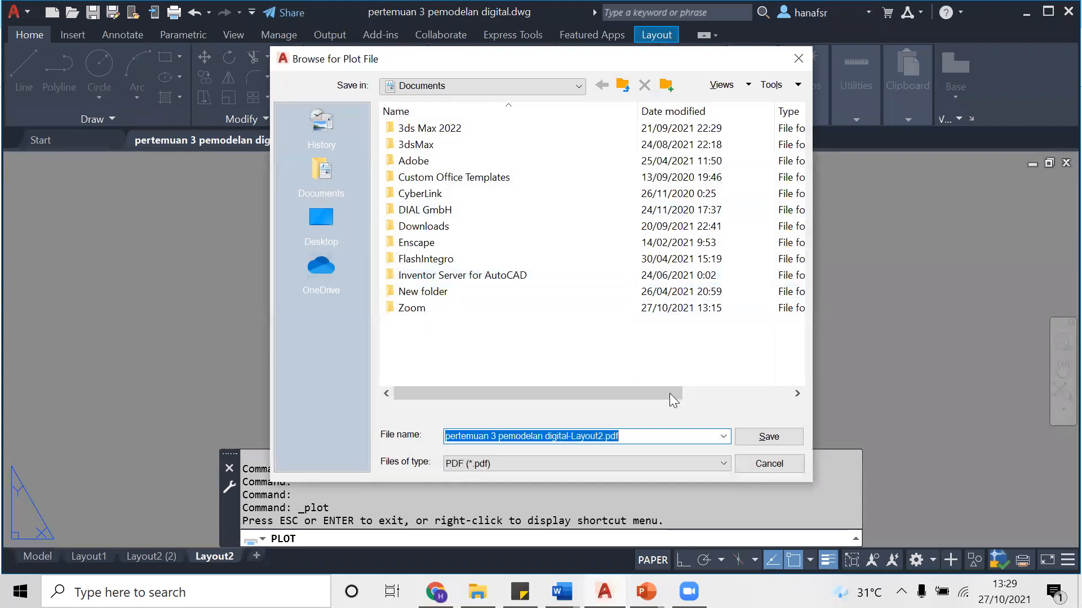
pyautogui.click(768, 437)
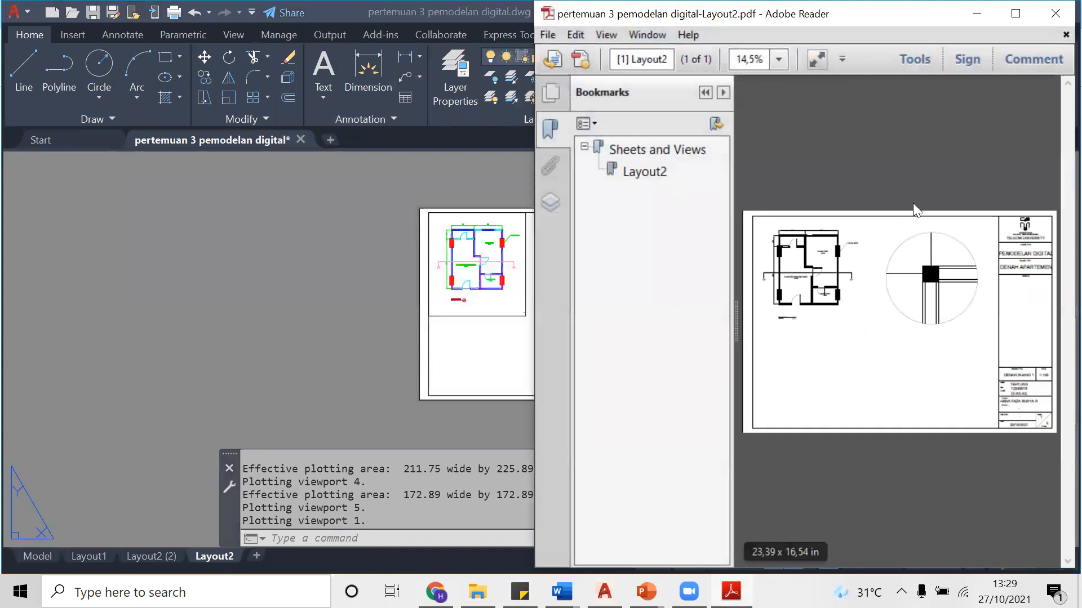
pyautogui.click(1022, 10)
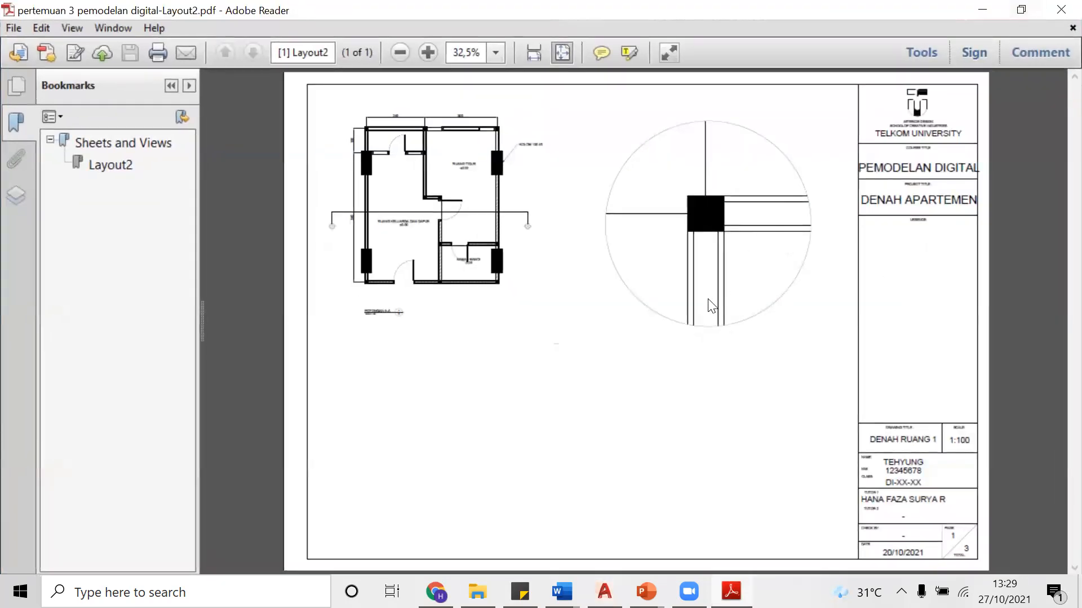